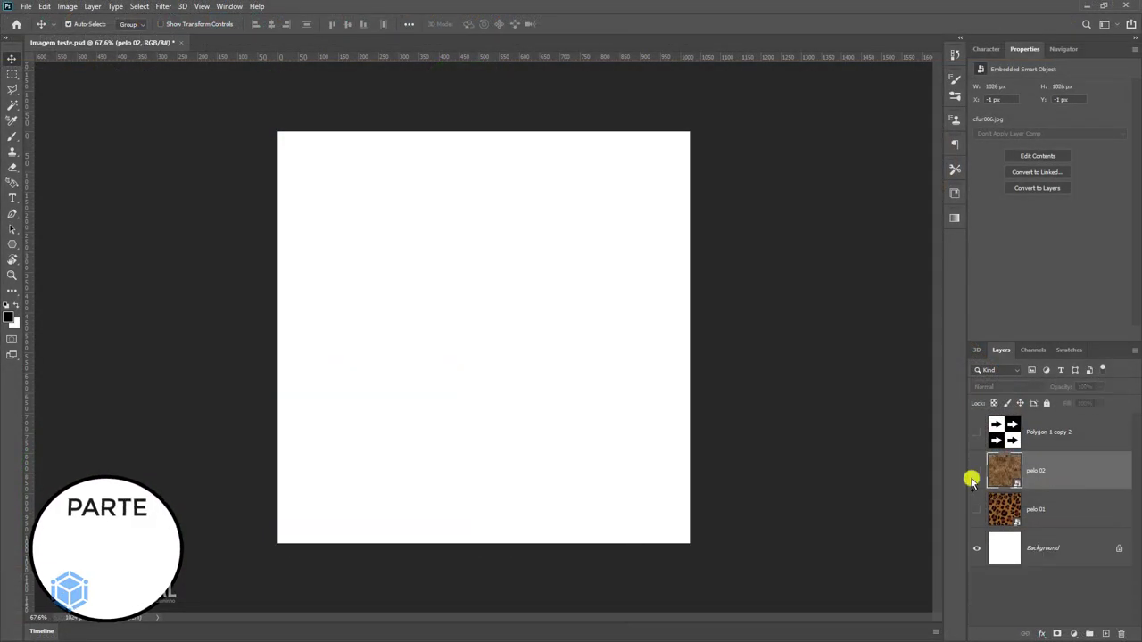
Make the pelo 02 fur layer visible in Photoshop and save the texture file
left_click(975, 472)
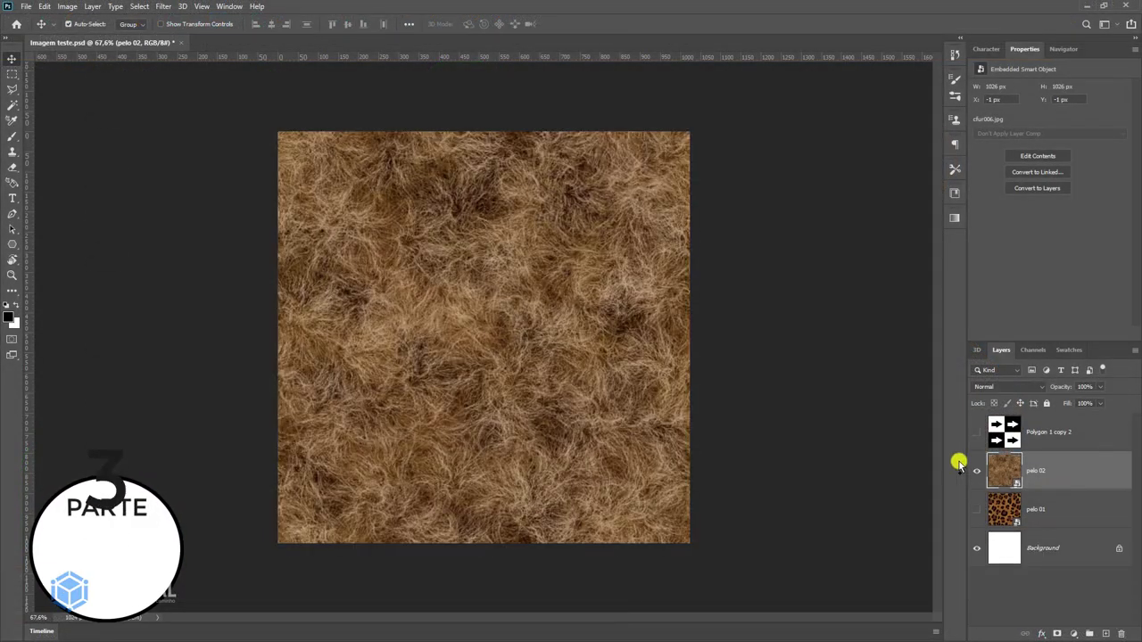
key("ctrl+s")
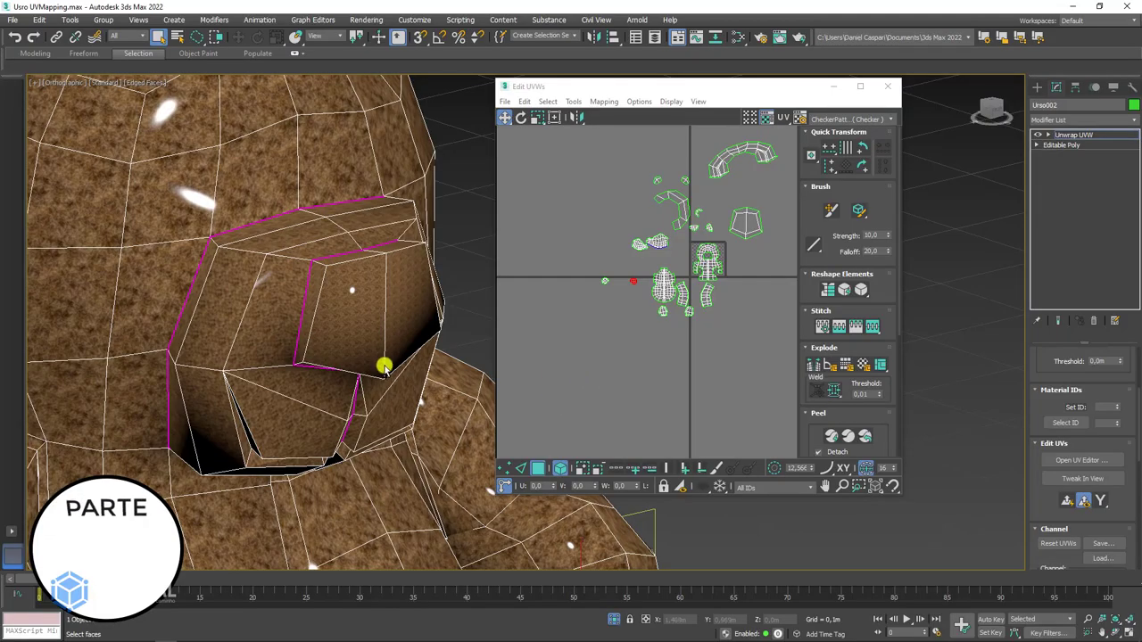
Set Map #2's U and V tiling to 1 in the Slate Material Editor
scroll(382, 365, "down", 3)
scroll(331, 365, "down", 3)
scroll(401, 310, "up", 2)
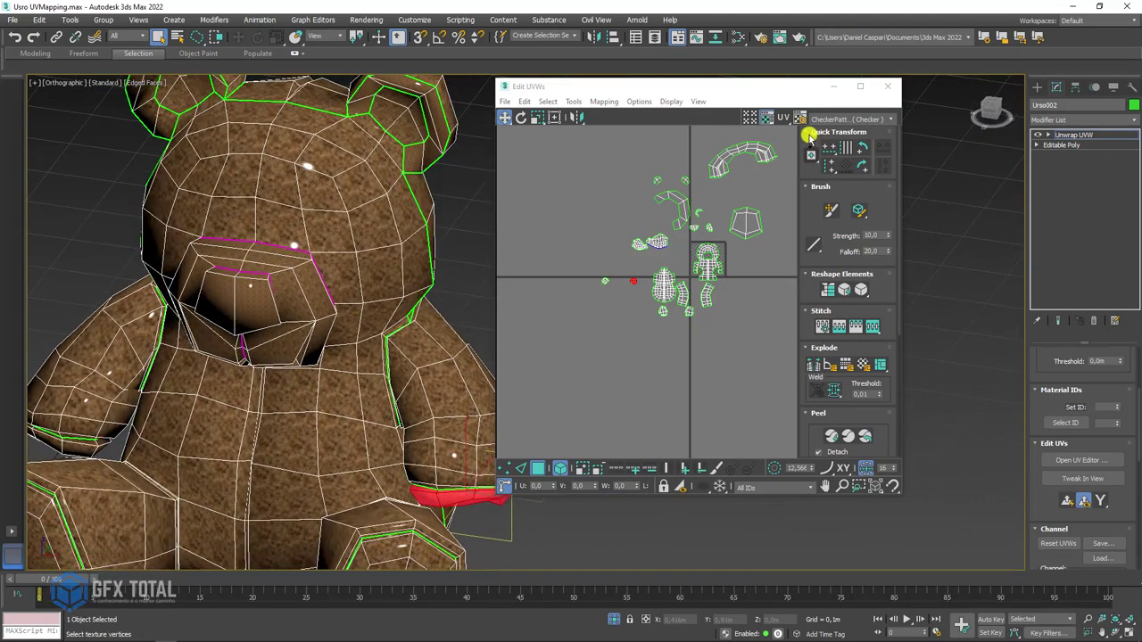
left_click_drag(755, 93, 853, 104)
scroll(392, 247, "up", 3)
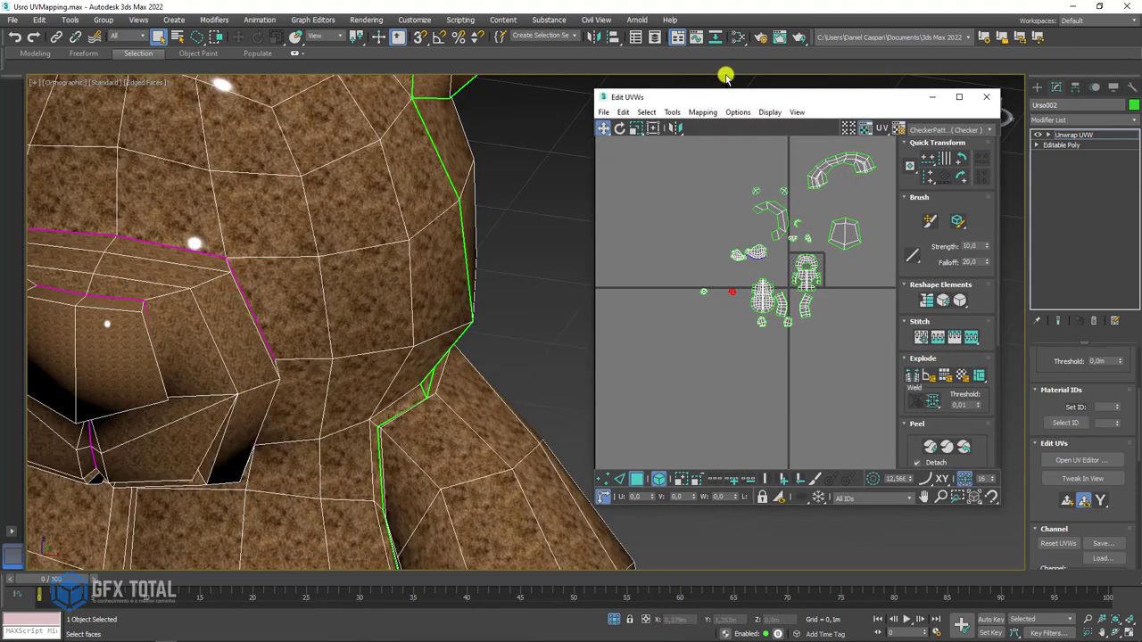
left_click(738, 36)
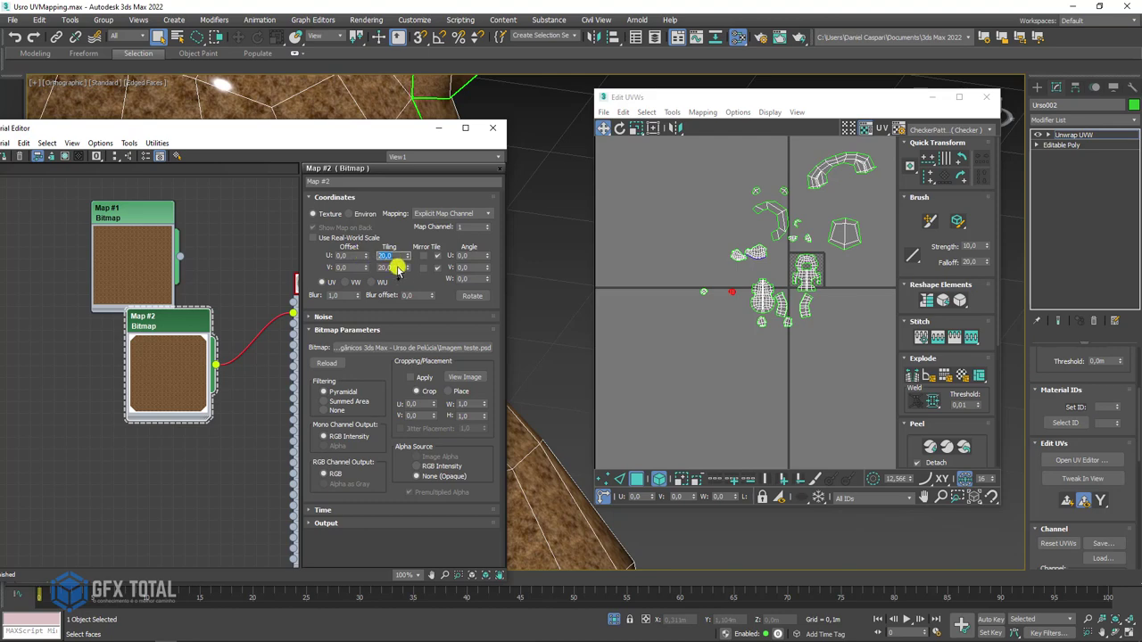
type("1")
key("Return")
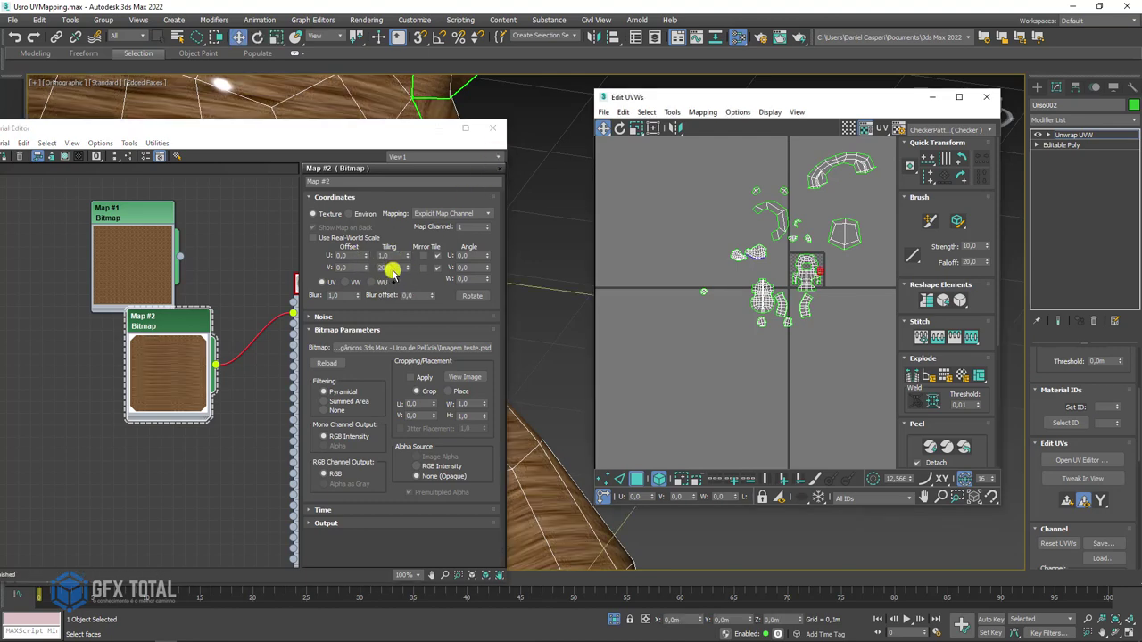
type("1")
key("Return")
Close the material and UV editors and view the bear shaded, annotating the fur
left_click(491, 127)
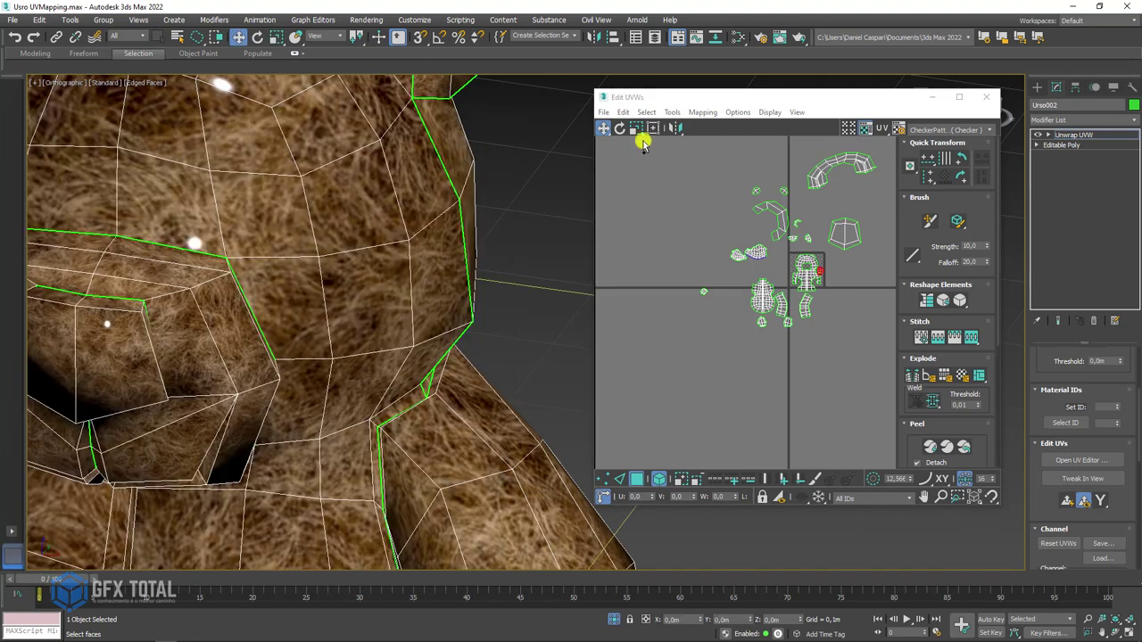
left_click(986, 97)
scroll(604, 303, "down", 5)
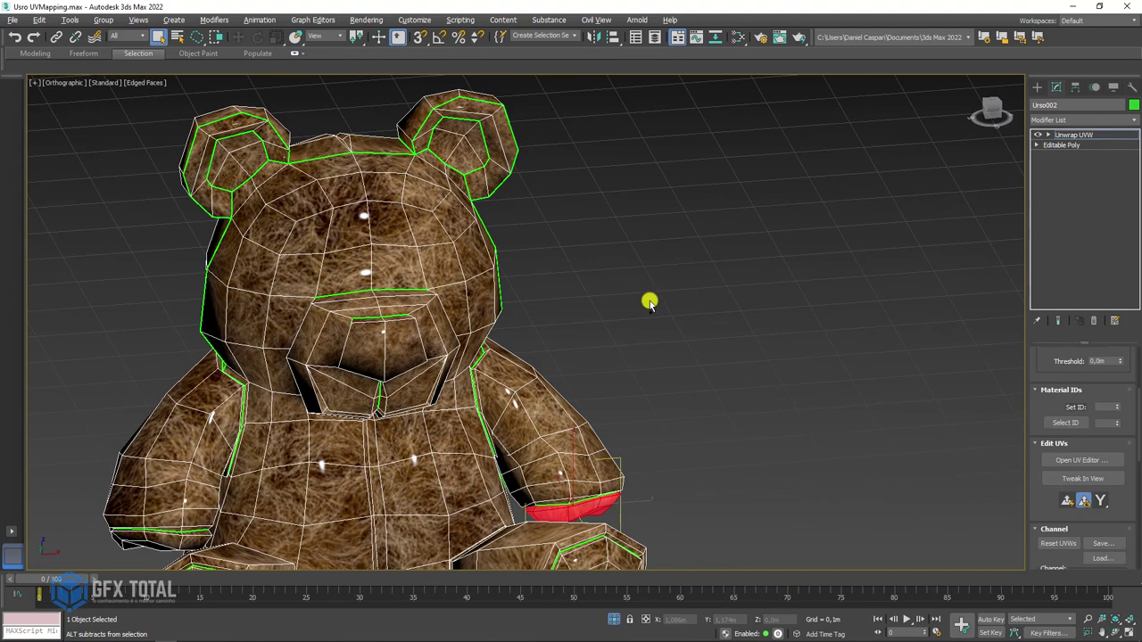
key("F4")
mouse_move(548, 341)
middle_mouse_down("alt")
mouse_move(695, 237)
mouse_move(574, 225)
middle_mouse_up("alt")
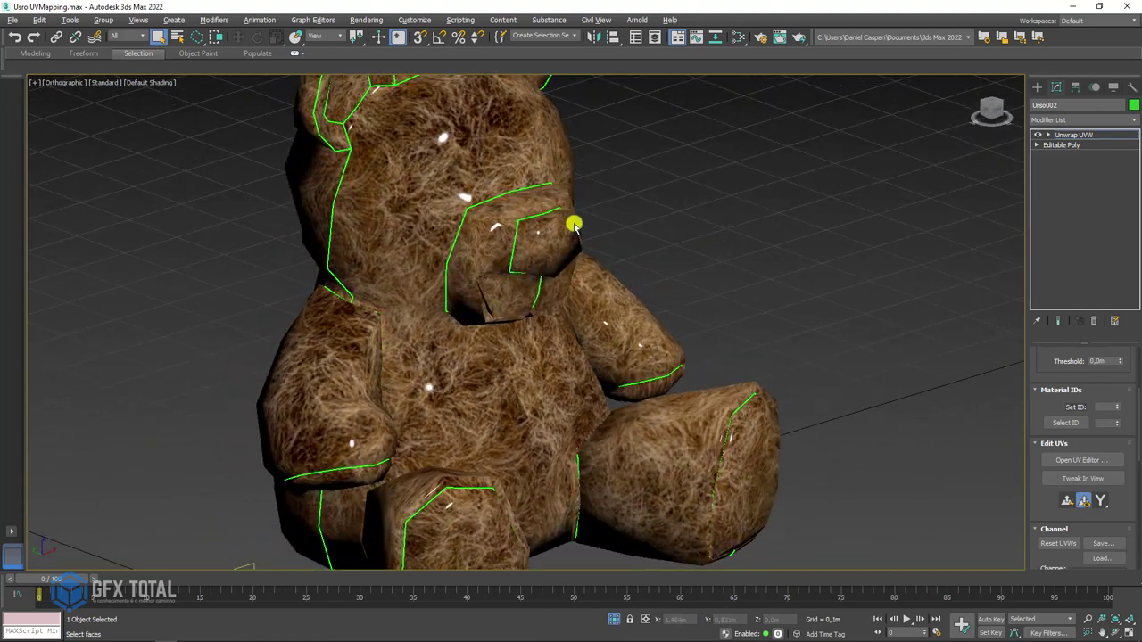
scroll(535, 233, "up", 5)
scroll(500, 242, "down", 2)
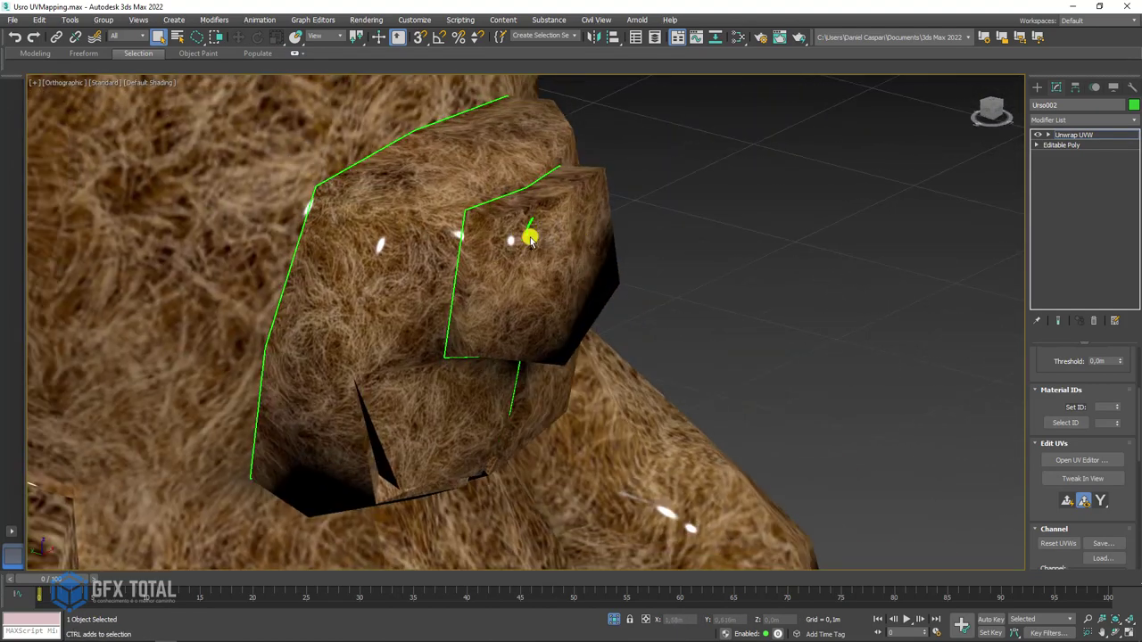
left_click_drag(204, 145, 195, 151)
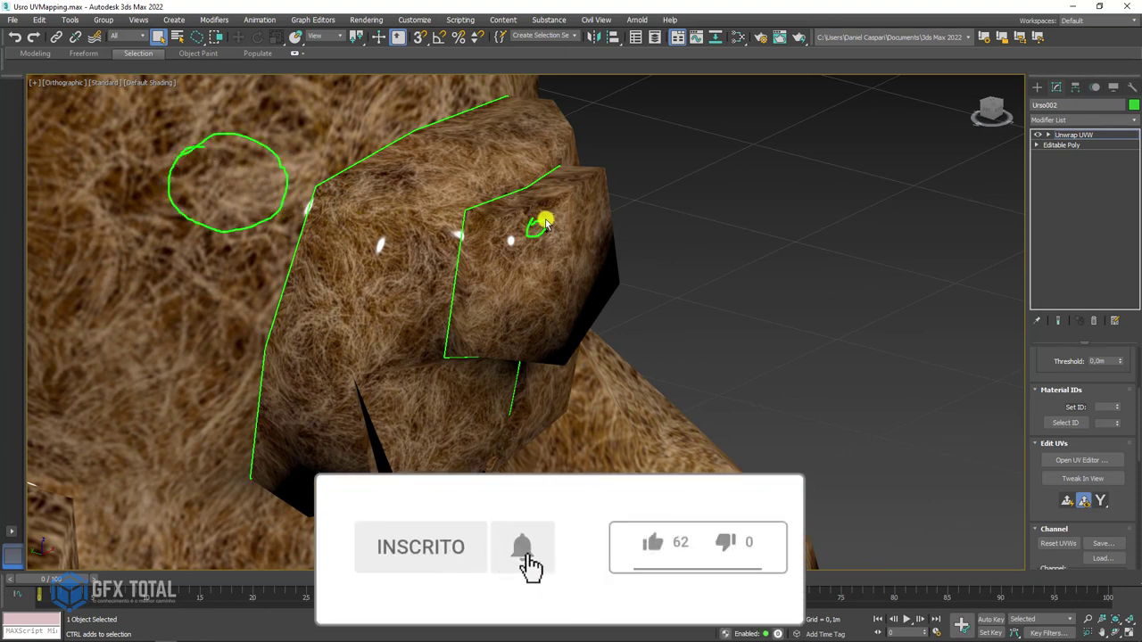
mouse_move(543, 222)
left_mouse_down()
mouse_move(350, 159)
mouse_move(458, 237)
mouse_move(492, 237)
mouse_move(221, 233)
left_mouse_up()
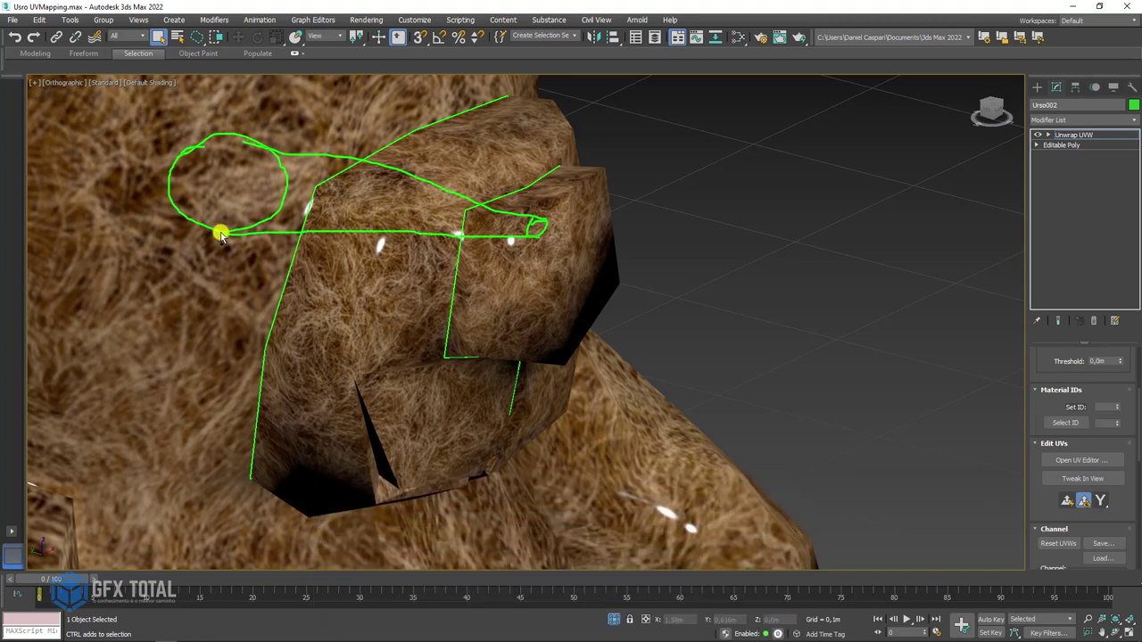
key("Escape")
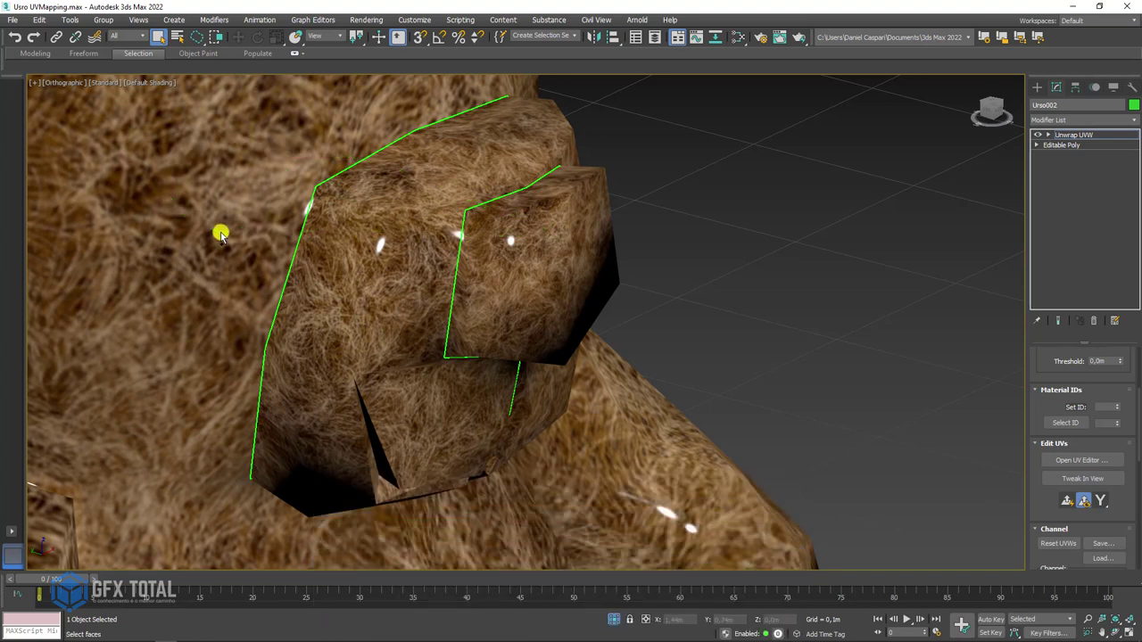
Reopen the Slate Material Editor and place the Map #2 node beside the material
left_click(740, 38)
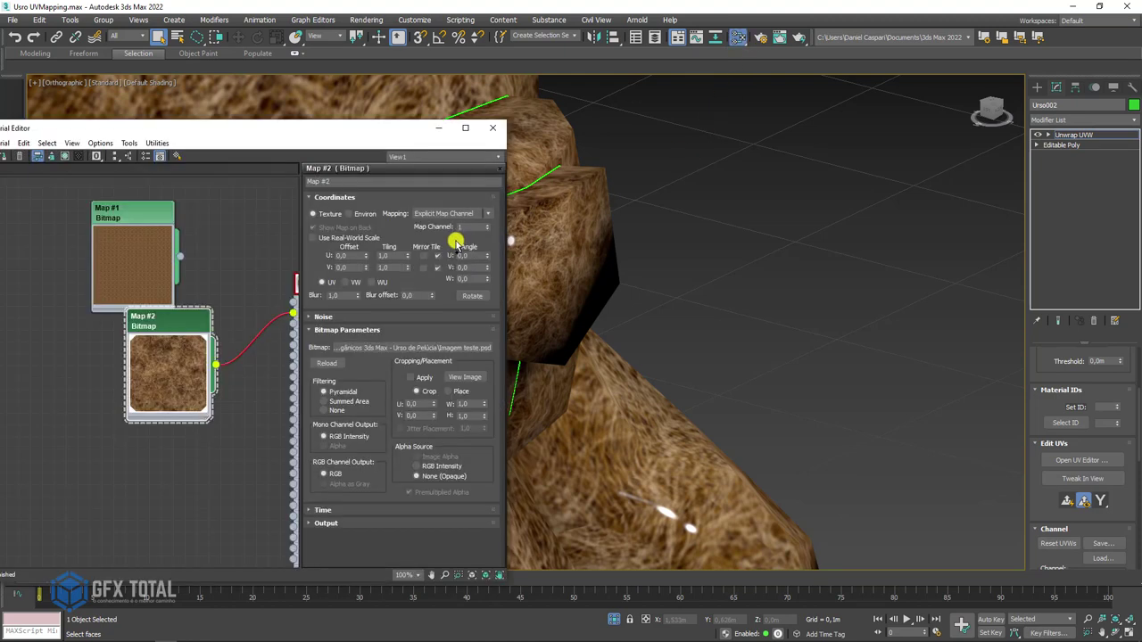
scroll(197, 301, "down", 1)
middle_click_drag(196, 300, 133, 333)
left_click_drag(133, 334, 78, 378)
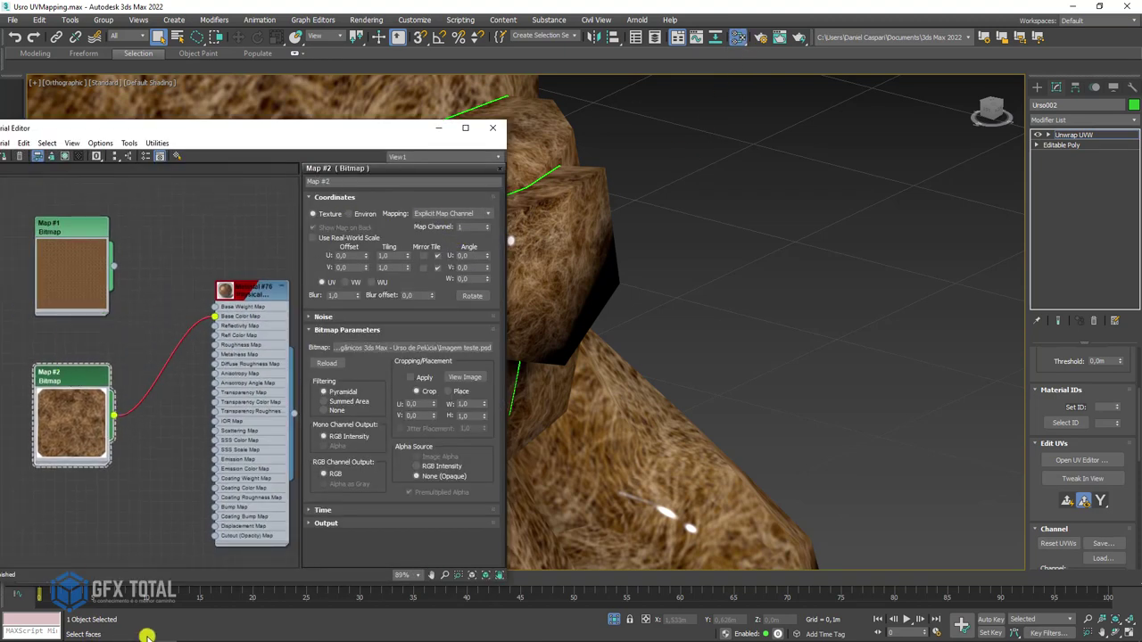
Show the 'Polygon 1 copy 2' arrow checker layer in Photoshop and return to 3ds Max
left_click(133, 634)
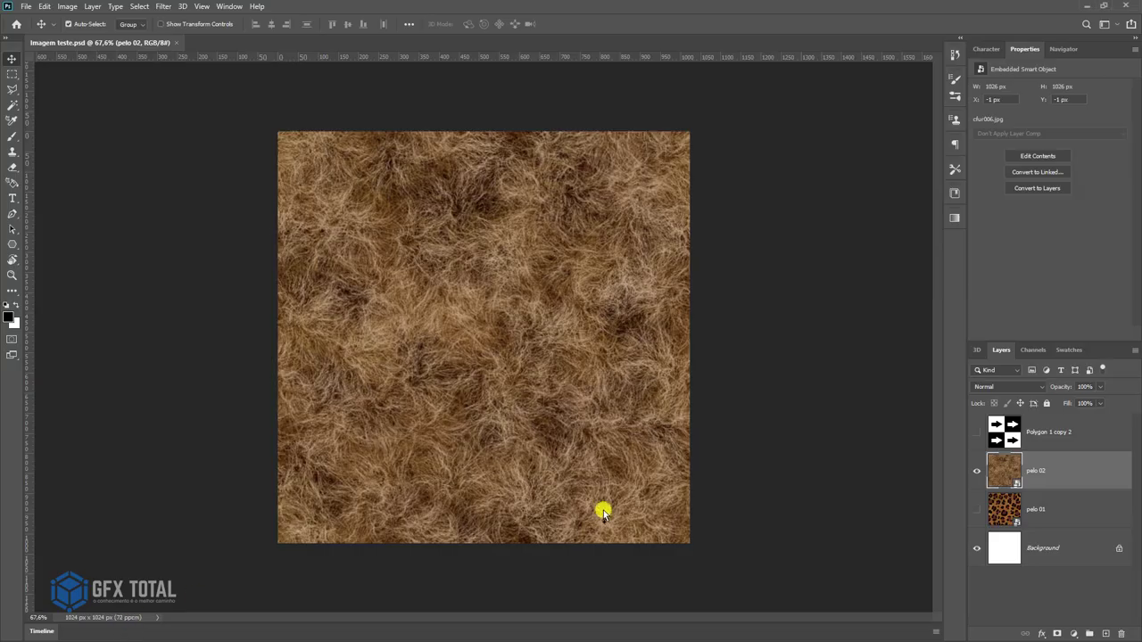
left_click(976, 431)
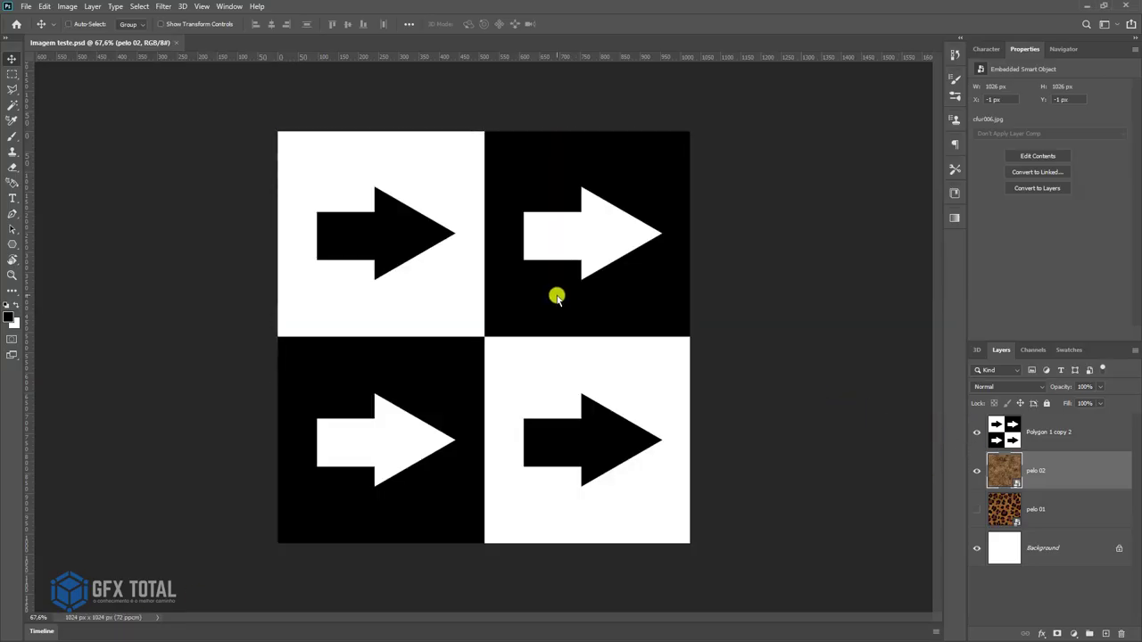
key("alt+Tab")
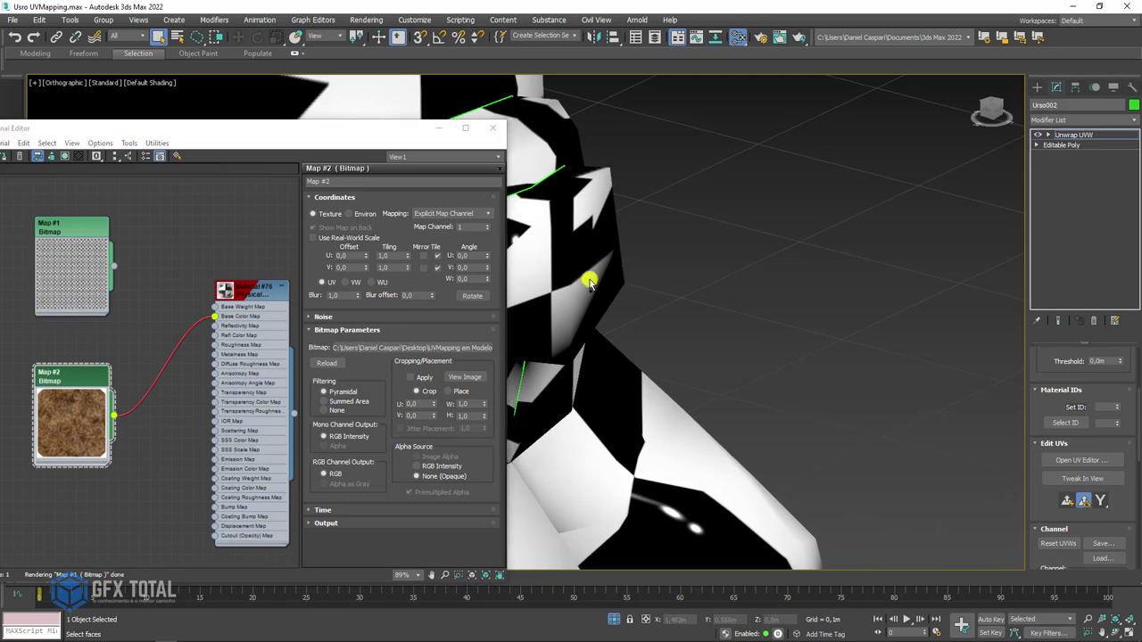
Enter 20 for Map #2's U and V tiling, then close the Slate Material Editor
double_click(399, 256)
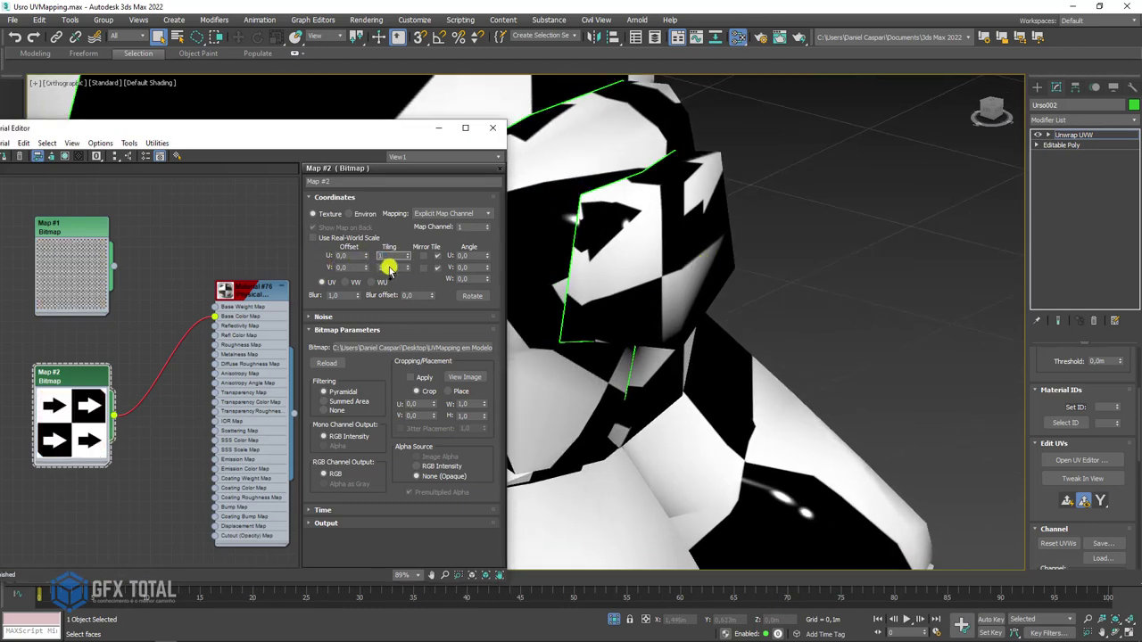
type("20")
key("Return")
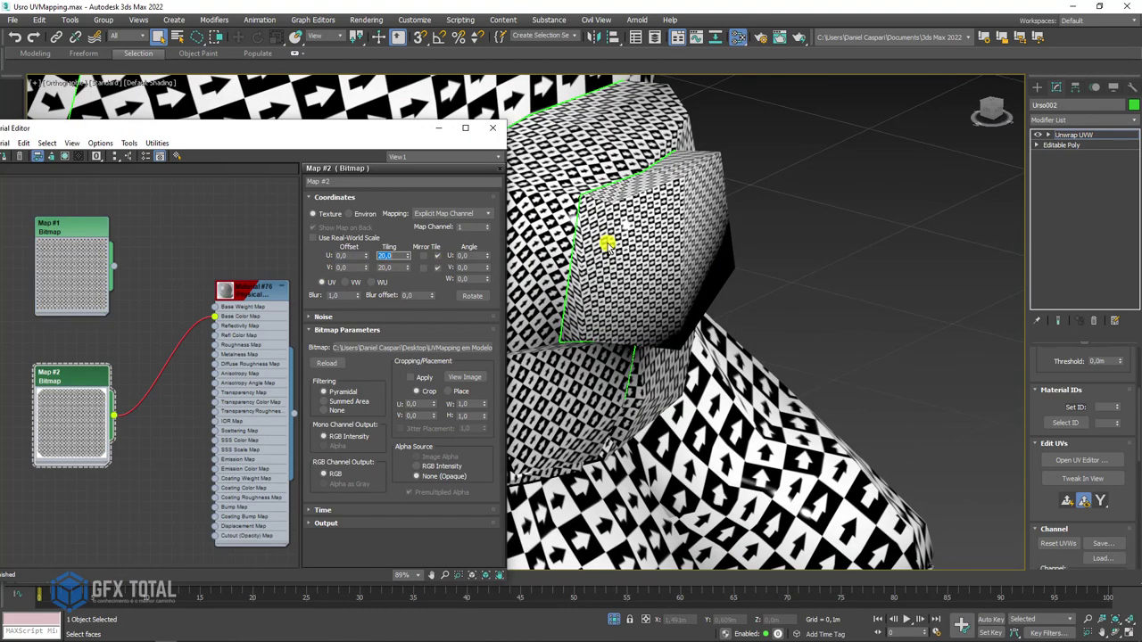
middle_click_drag(680, 250, 616, 259, "alt")
scroll(204, 306, "down", 3)
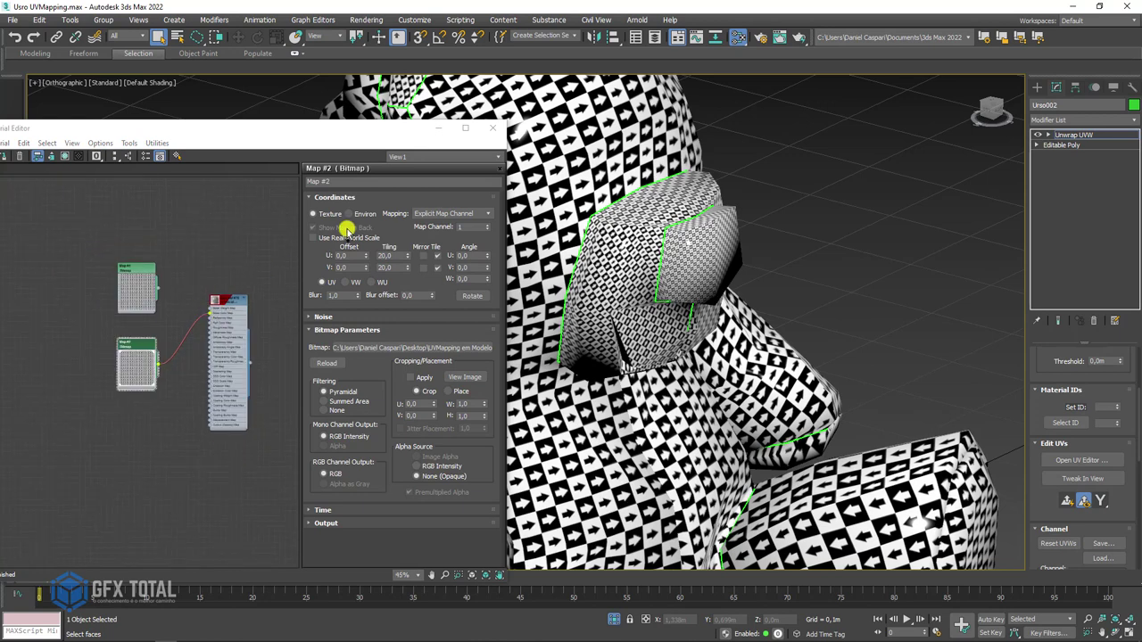
left_click(489, 129)
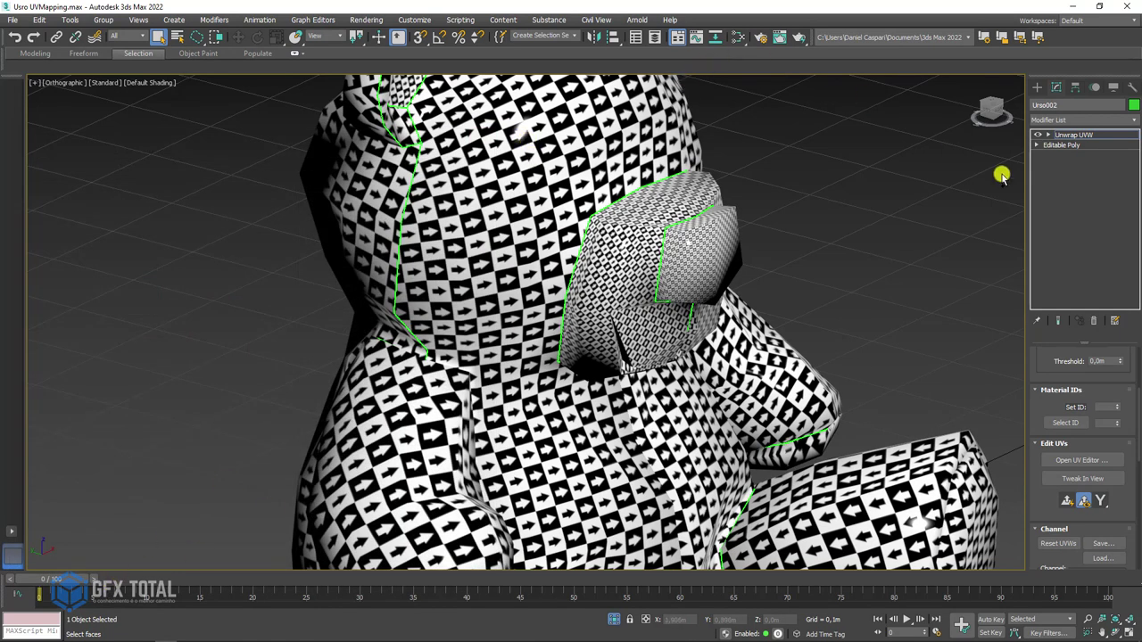
Select all the bear's UV islands in Edit UVWs and pack them into the texture square
scroll(1053, 419, "up", 2)
scroll(1068, 439, "up", 2)
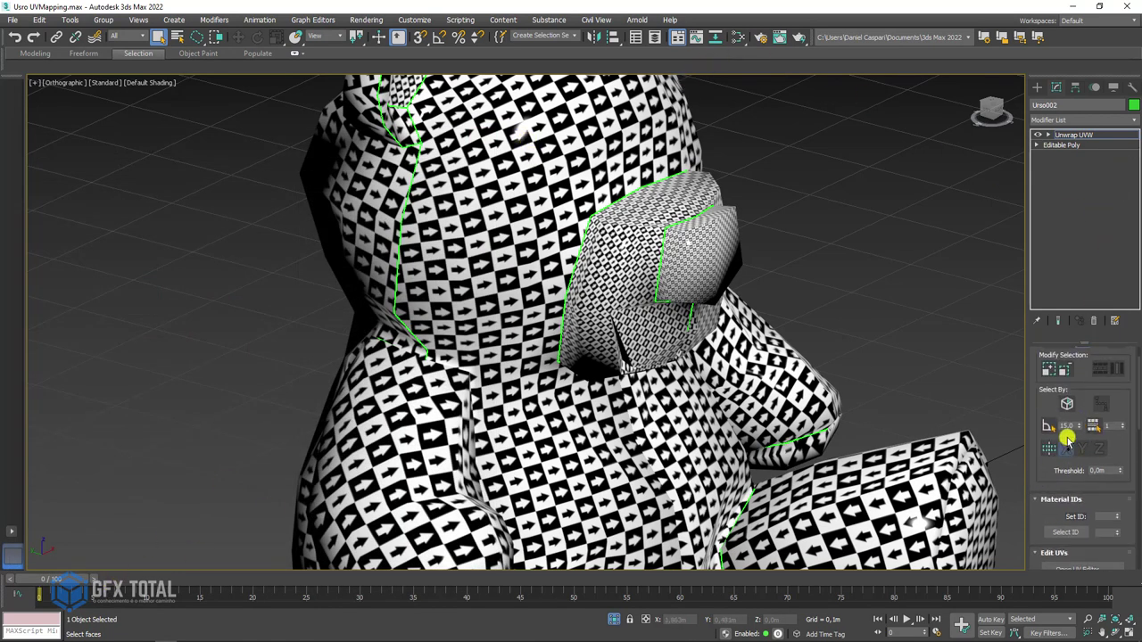
scroll(1035, 482, "down", 5)
left_click(1079, 429)
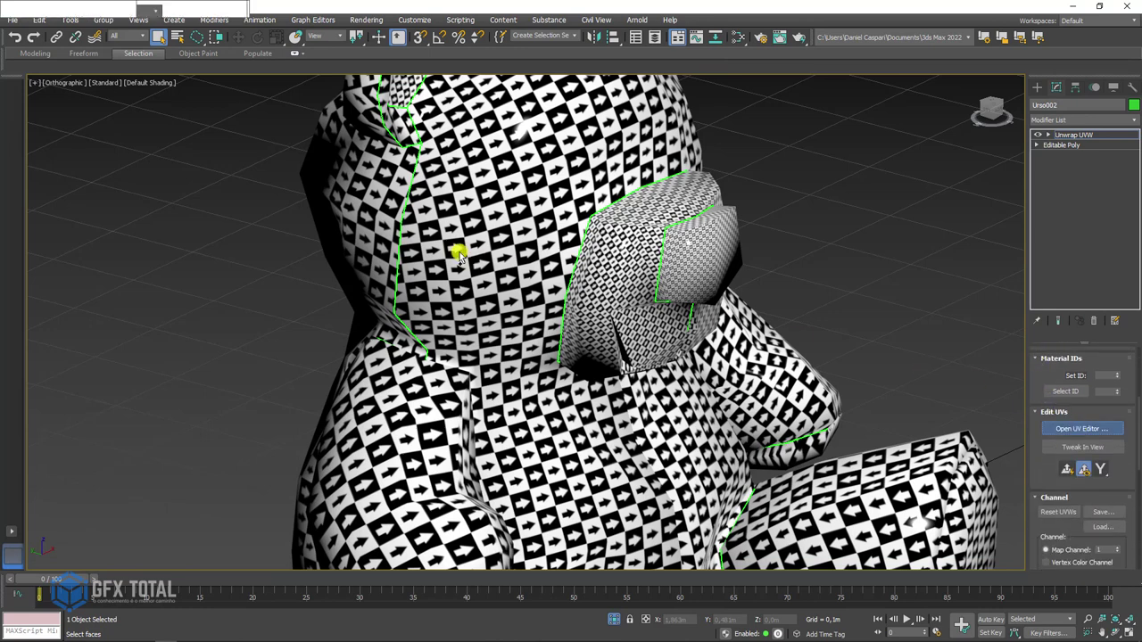
scroll(769, 249, "down", 2)
scroll(754, 254, "down", 2)
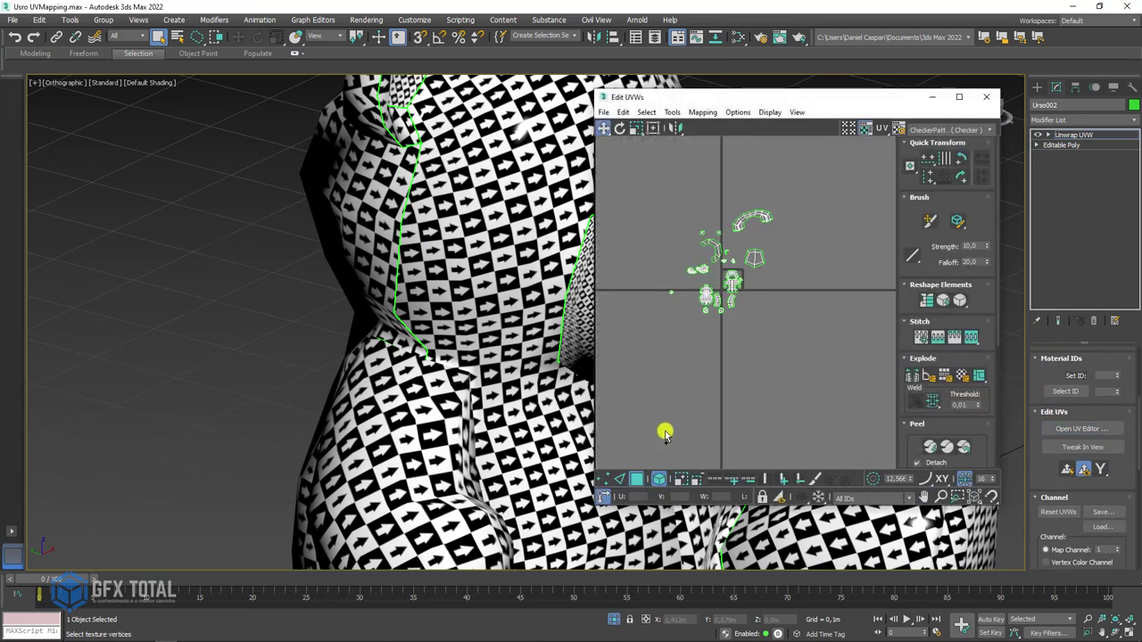
left_click_drag(825, 348, 629, 178)
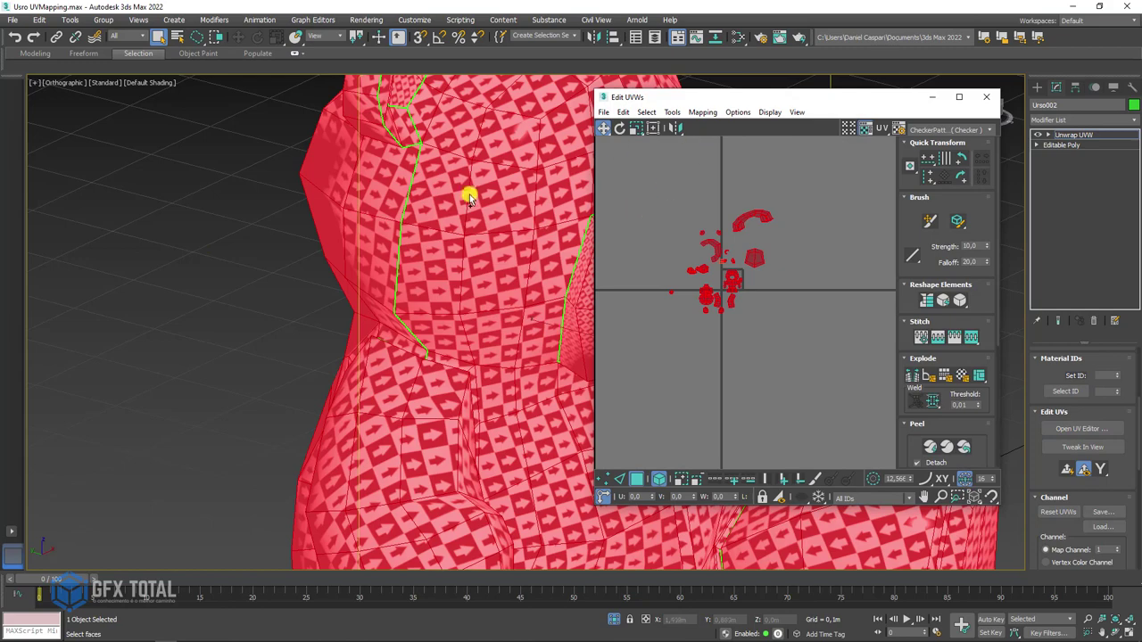
scroll(468, 196, "down", 5)
middle_click_drag(456, 247, 570, 277, "alt")
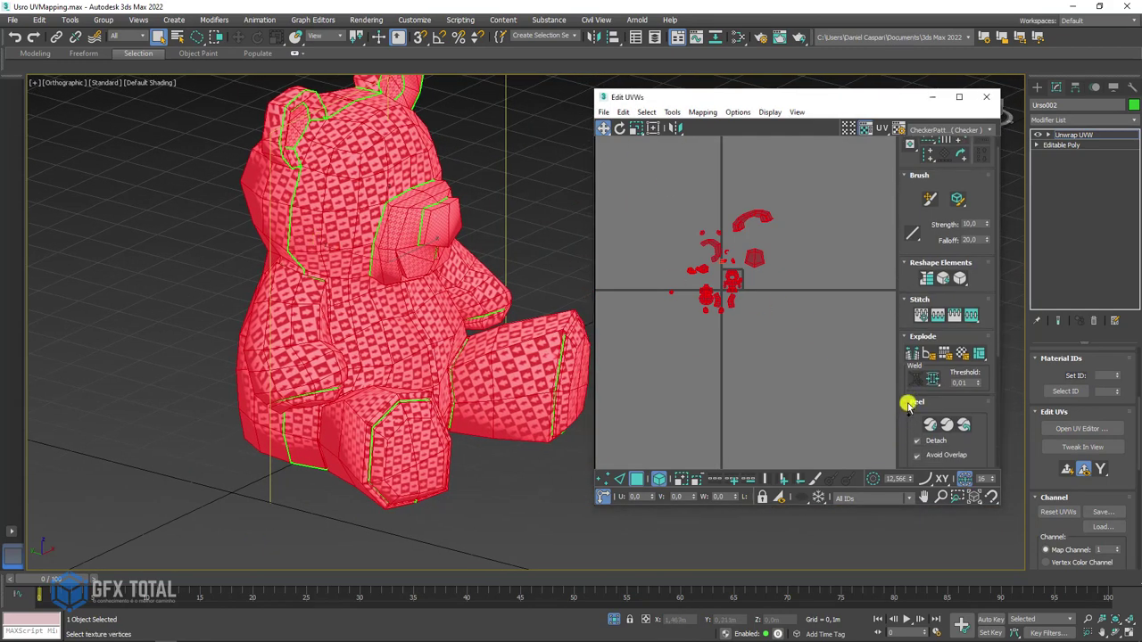
left_click_drag(910, 401, 918, 242)
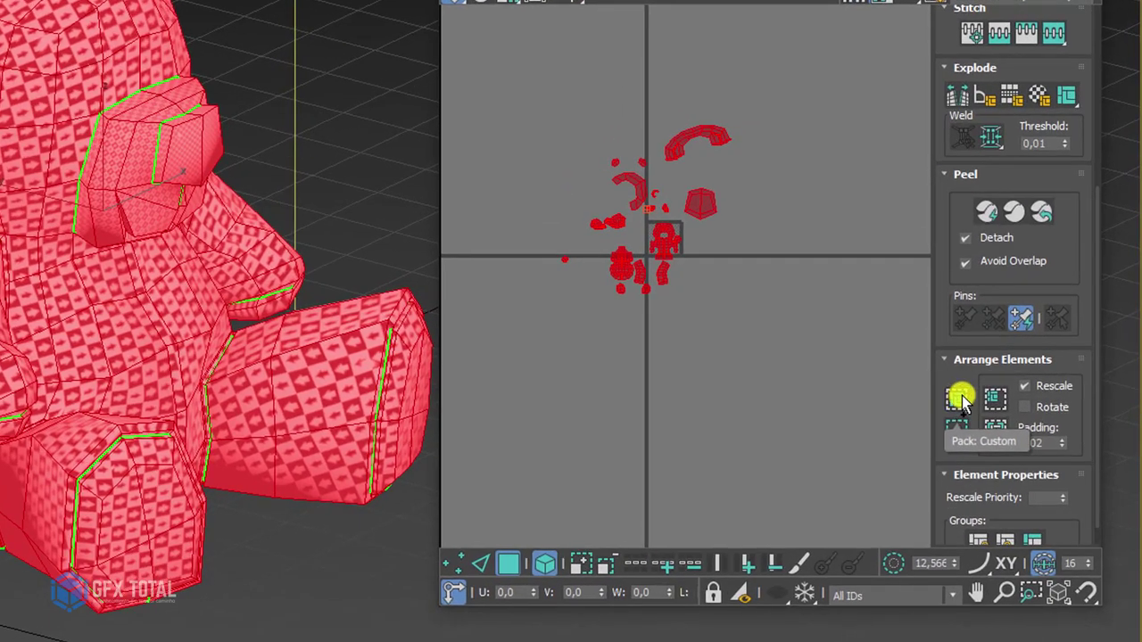
left_click(961, 398)
Deselect the UV islands and orbit the bear to check the packed layout
scroll(685, 259, "up", 3)
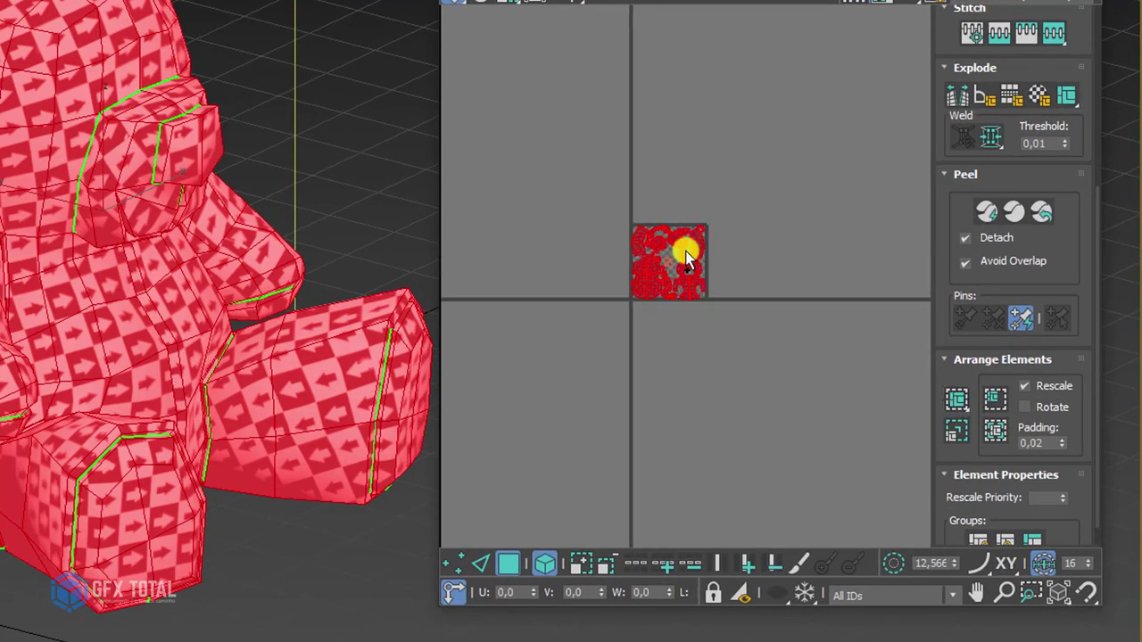
scroll(685, 258, "up", 4)
left_click_drag(713, 288, 824, 390)
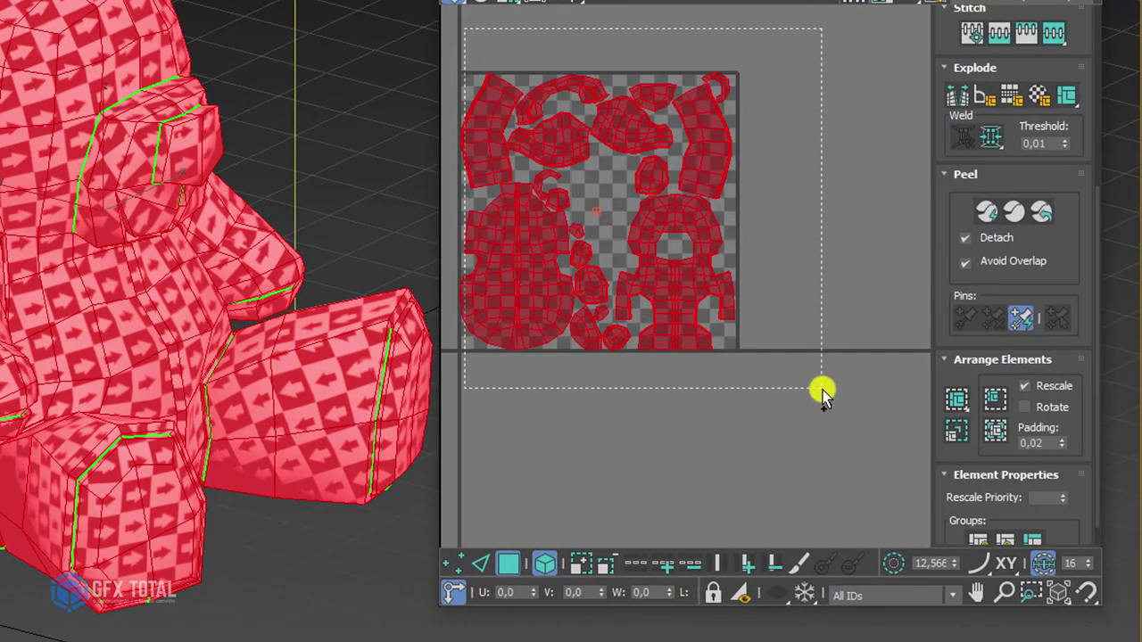
left_click(776, 232)
middle_click_drag(754, 96, 768, 92)
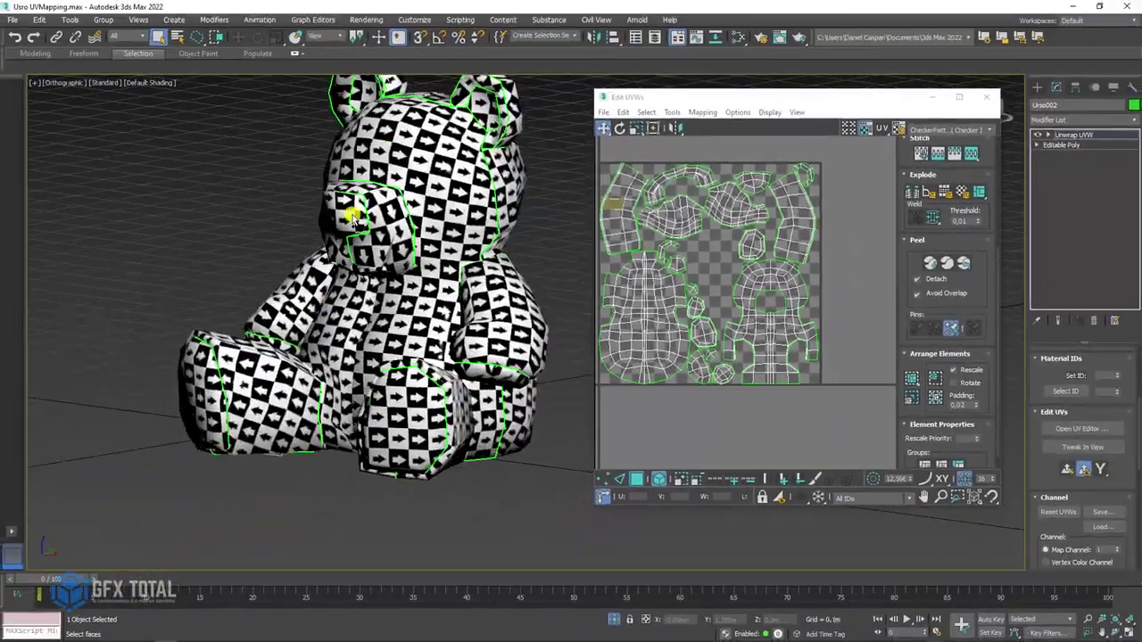
mouse_move(345, 212)
middle_mouse_down("alt")
mouse_move(366, 162)
mouse_move(481, 202)
mouse_move(318, 191)
mouse_move(294, 207)
middle_mouse_up("alt")
scroll(304, 286, "up", 3)
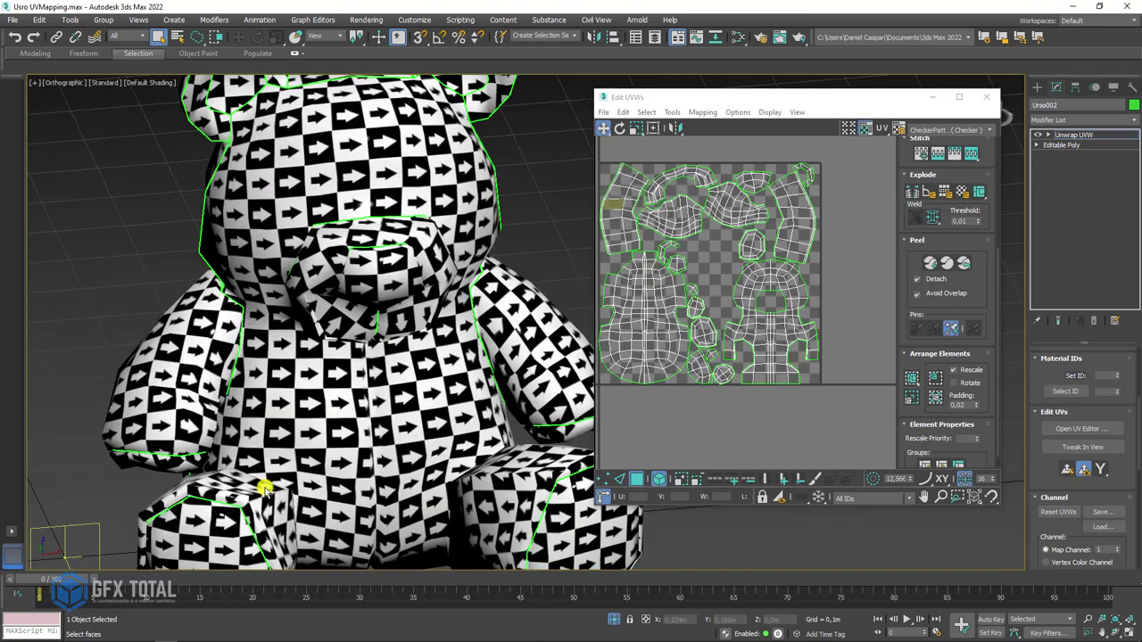
Hide the 'Polygon 1 copy 2' checker layer, save Imagem teste, and view the fur-textured bear
left_click(131, 633)
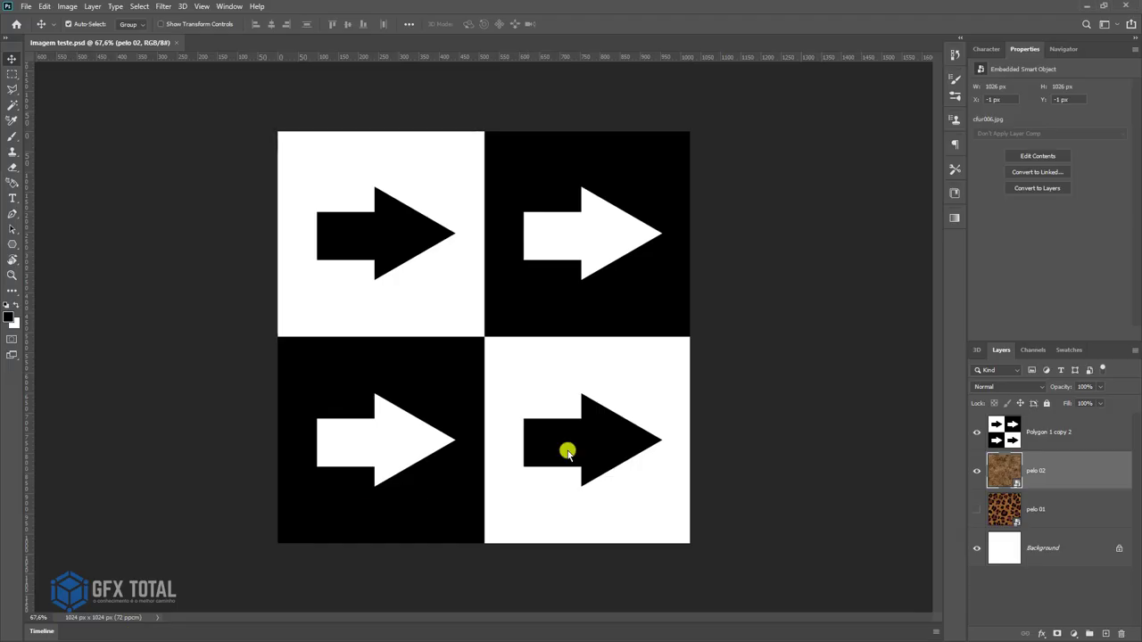
left_click(978, 433)
key("ctrl+s")
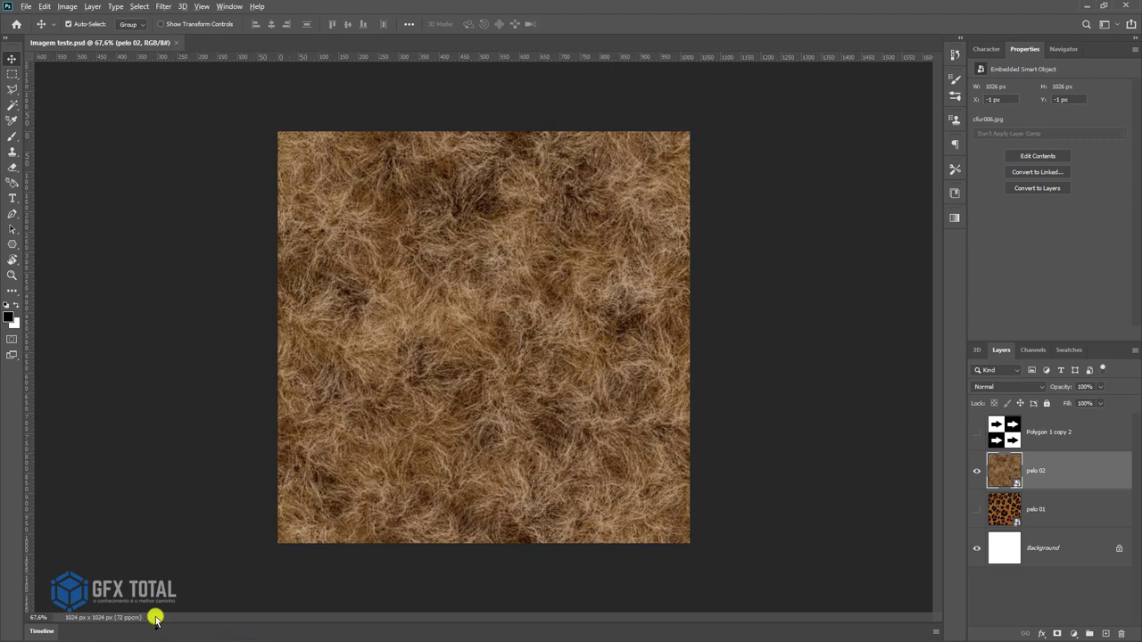
key("alt+Tab")
middle_click_drag(472, 377, 452, 333, "alt")
Orbit around the fur-textured bear to inspect its head and front
scroll(388, 234, "up", 5)
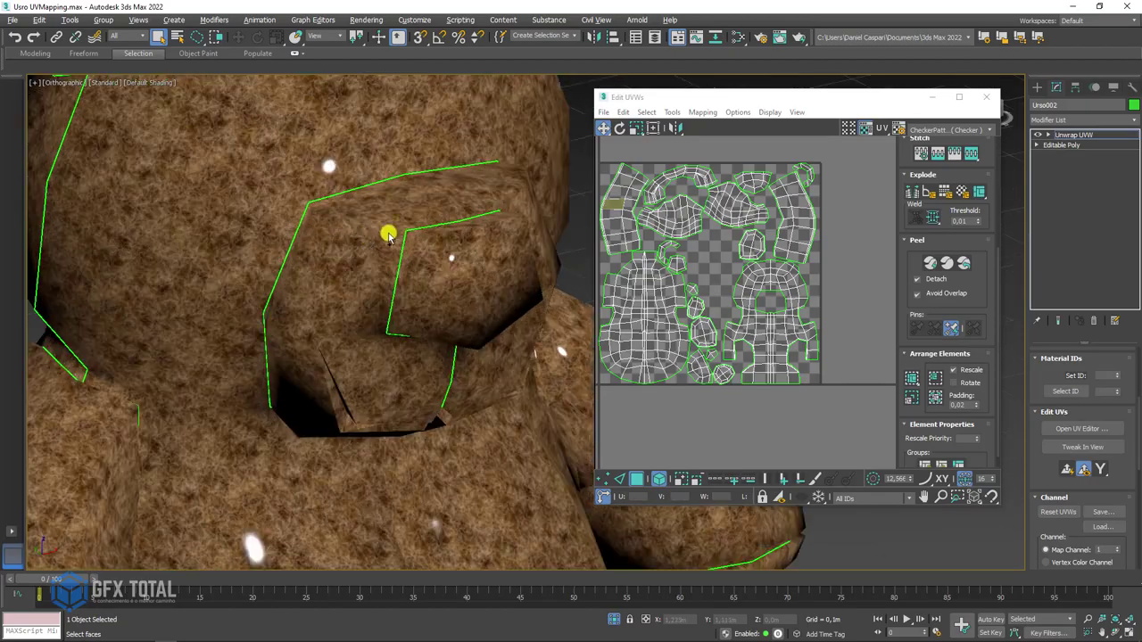
scroll(388, 235, "up", 2)
scroll(513, 283, "down", 3)
middle_click_drag(523, 289, 461, 331, "alt")
scroll(473, 323, "up", 2)
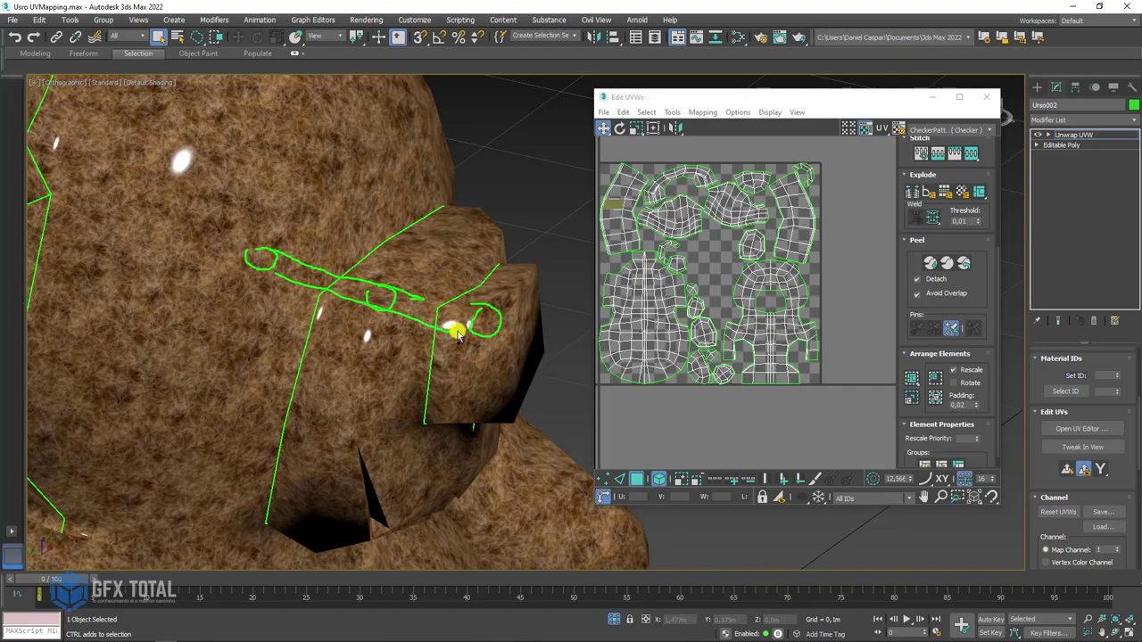
scroll(523, 324, "down", 4)
middle_click_drag(523, 324, 439, 373, "alt")
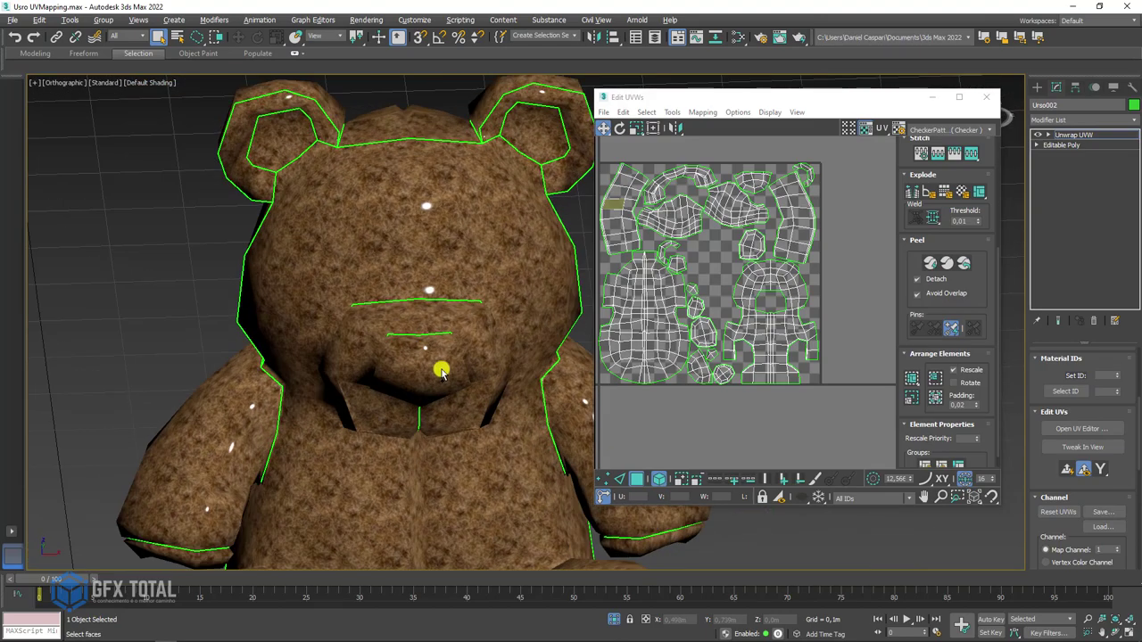
Turn the 'Polygon 1 copy 2' arrow layer back on in Photoshop and return to 3ds Max
key("alt+Tab")
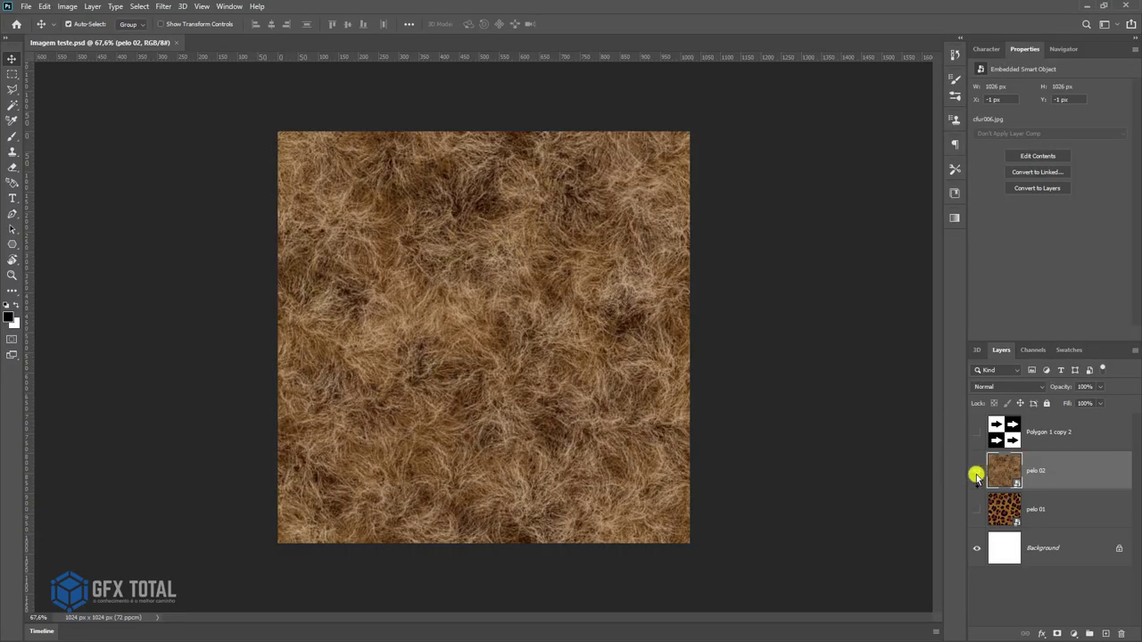
left_click(976, 432)
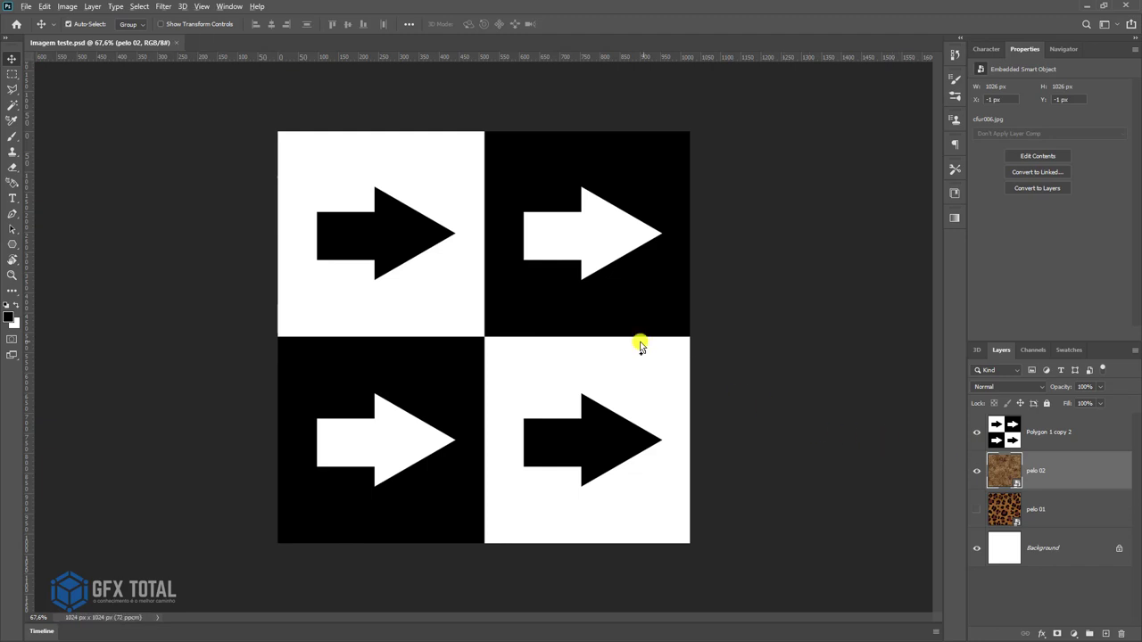
key("alt+Tab")
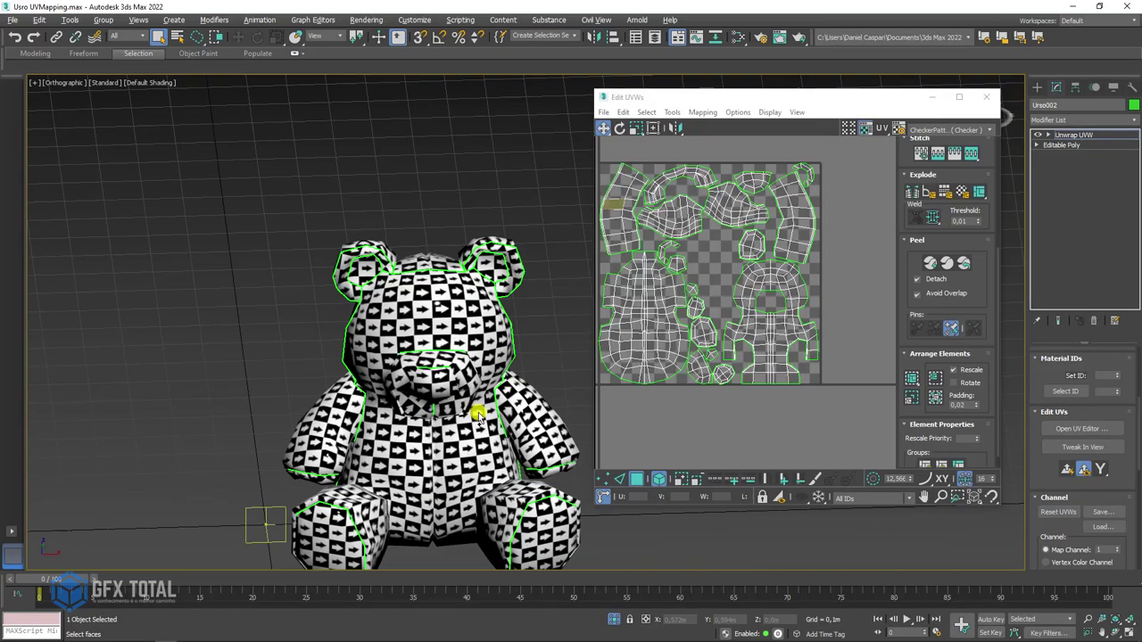
middle_click_drag(478, 414, 427, 258, "alt")
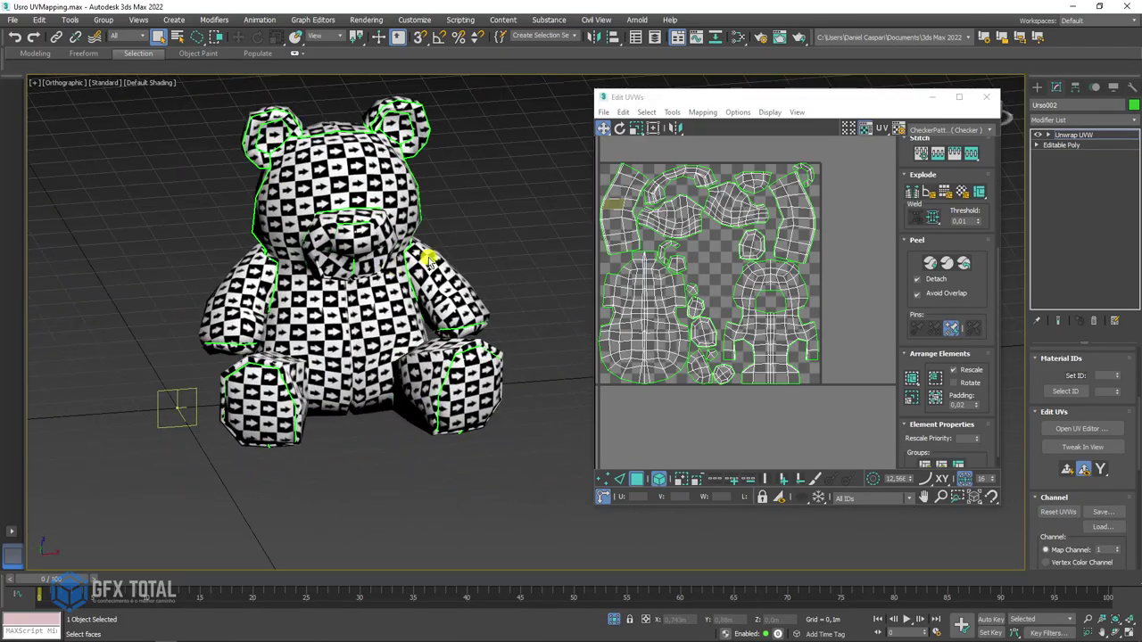
left_click_drag(883, 95, 848, 96)
left_click(910, 98)
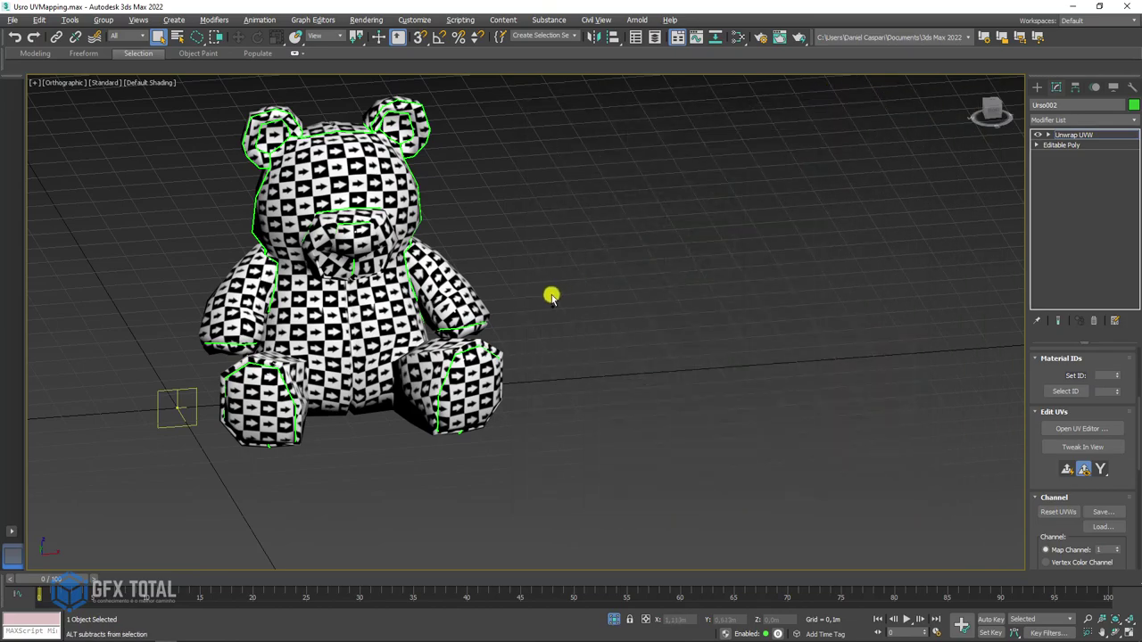
mouse_move(552, 297)
middle_mouse_down("alt")
mouse_move(440, 255)
mouse_move(474, 205)
mouse_move(631, 328)
middle_mouse_up("alt")
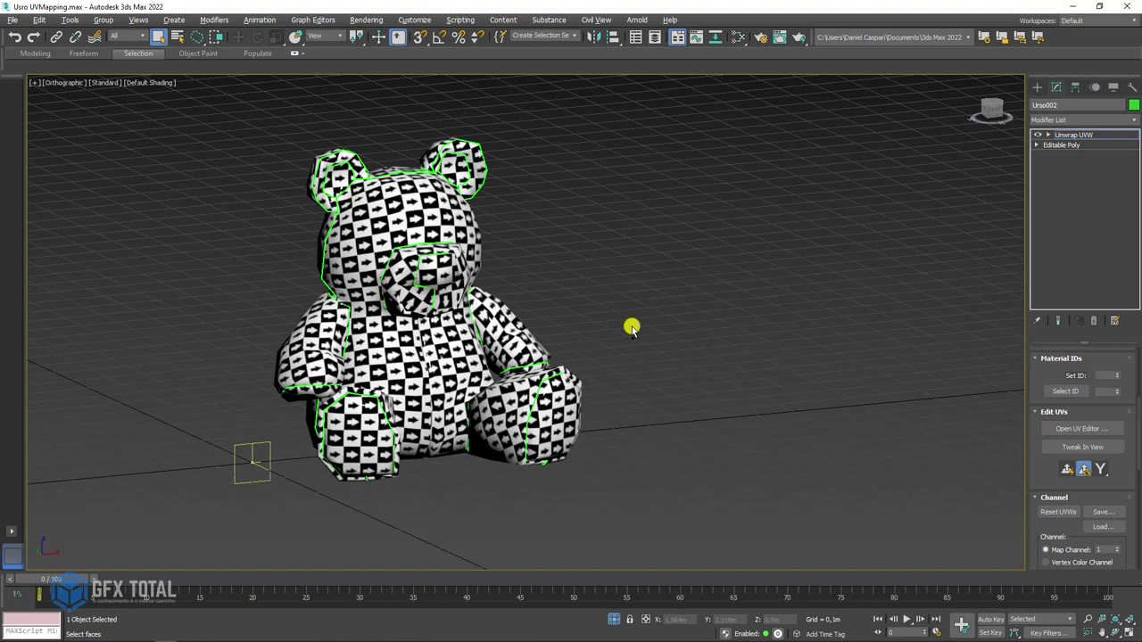
left_click(1076, 428)
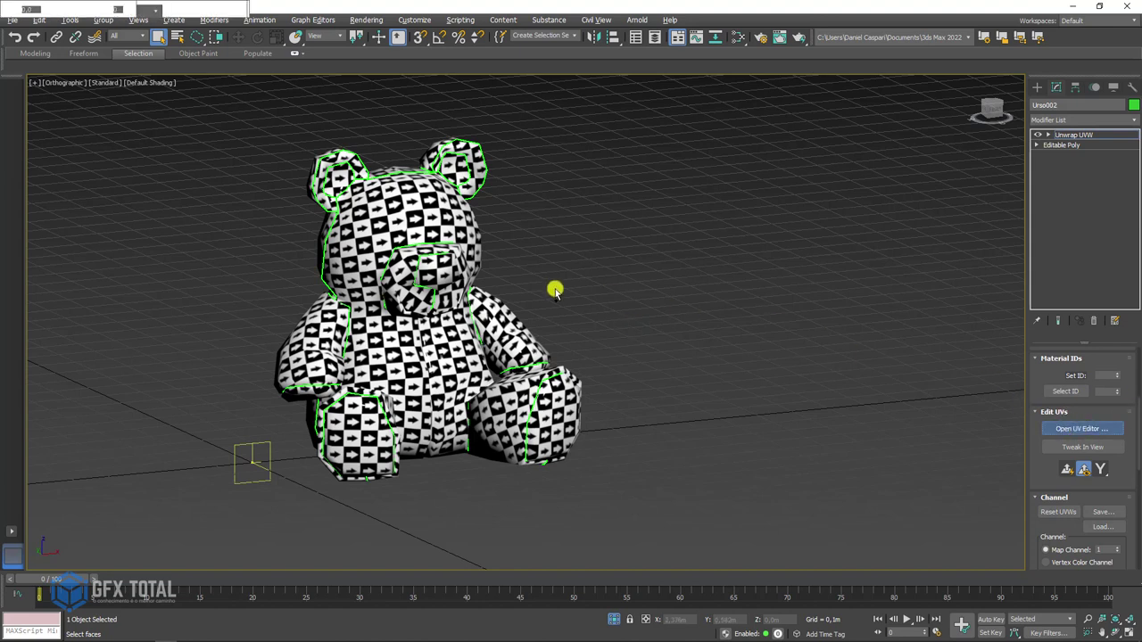
scroll(662, 259, "down", 2)
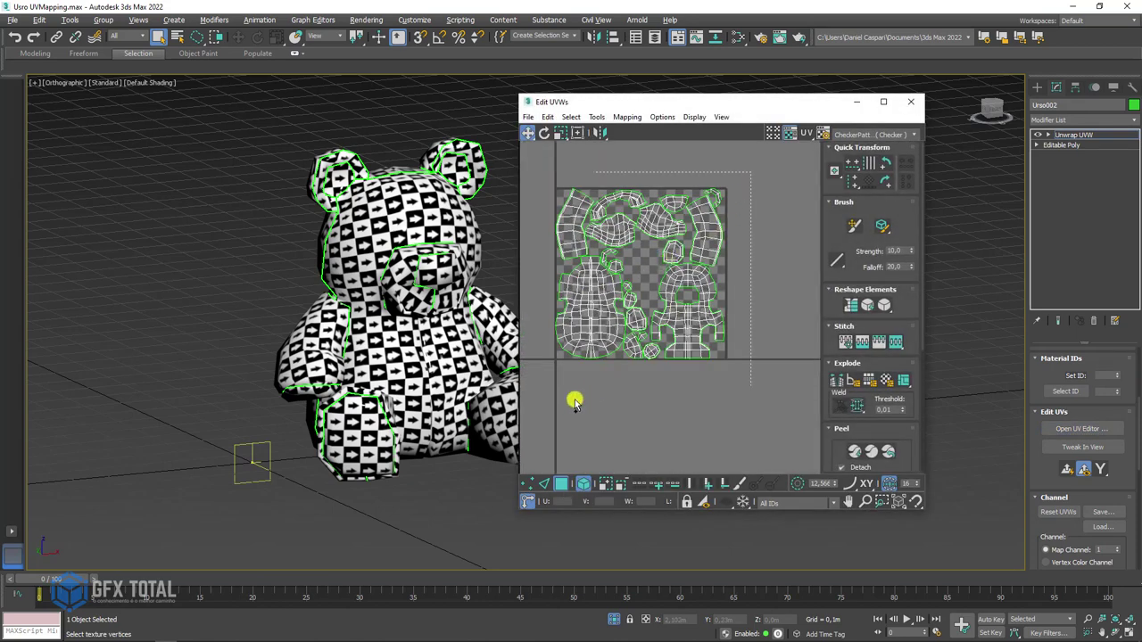
Move the lower-left island and the two foot UV islands out to the right of the square
key("ctrl+a")
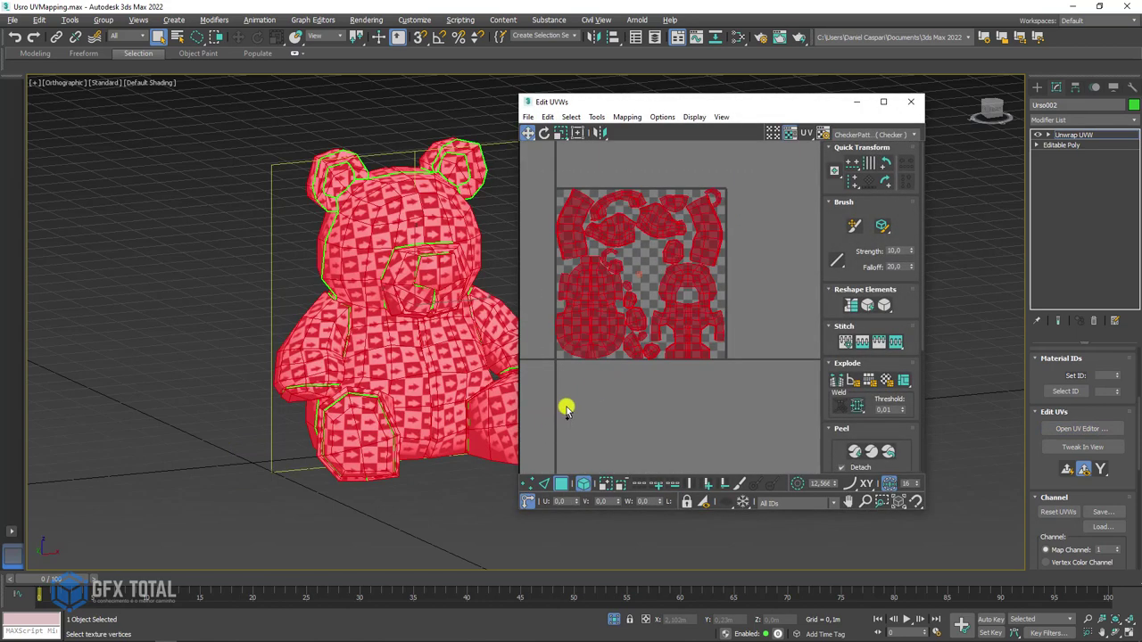
left_click(567, 345)
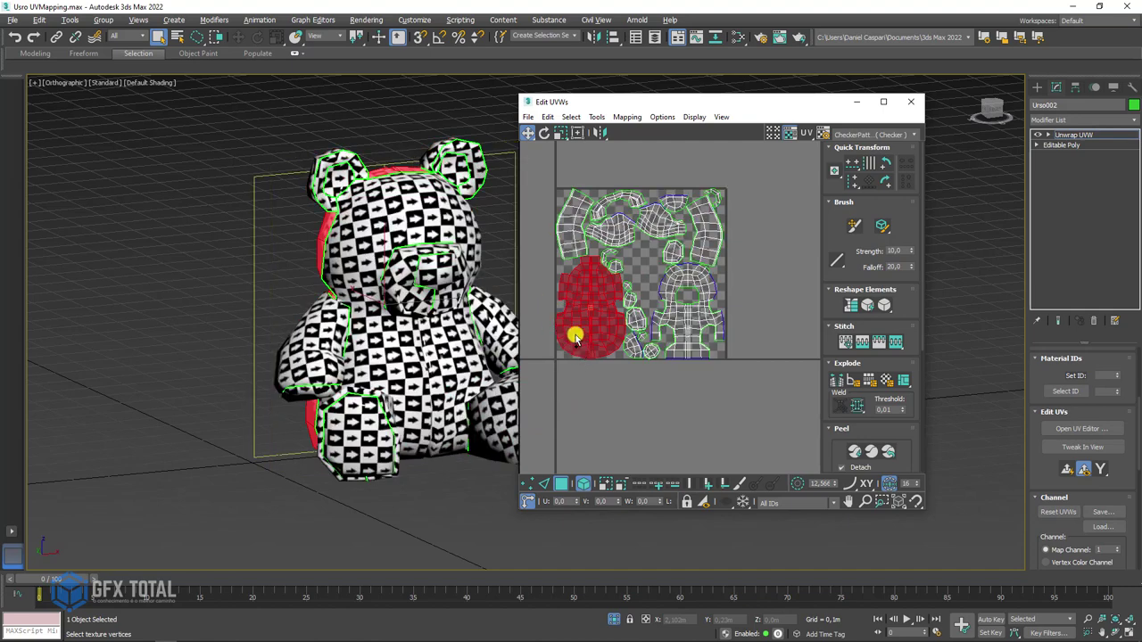
mouse_move(574, 337)
left_mouse_down()
mouse_move(746, 343)
mouse_move(760, 271)
left_mouse_up()
left_click(697, 313)
middle_click_drag(760, 271, 660, 314)
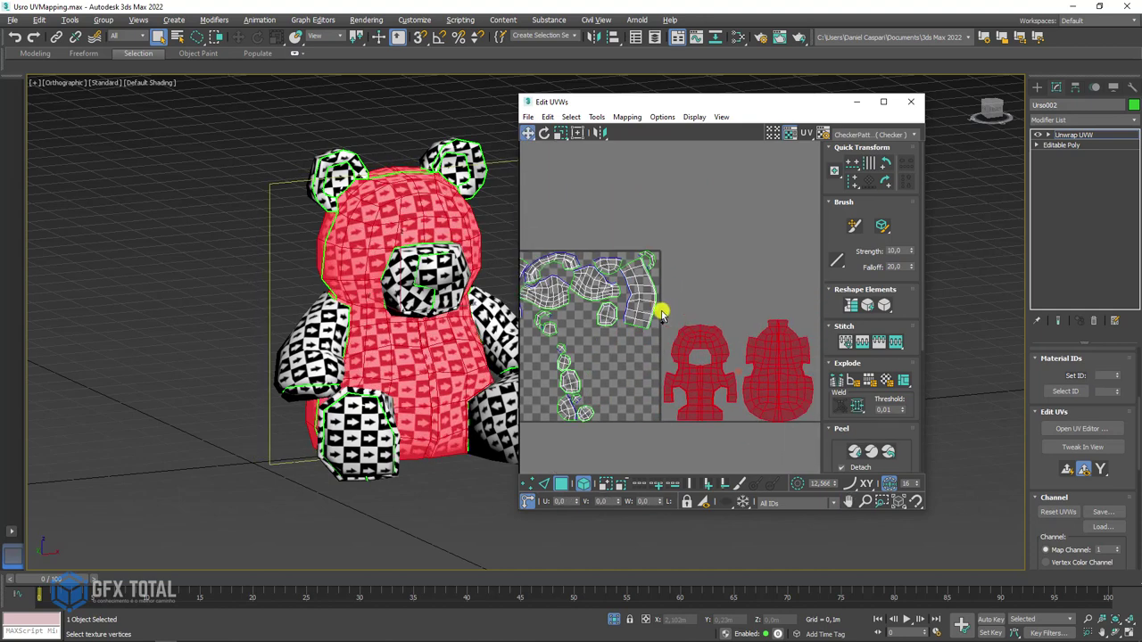
left_click_drag(639, 309, 759, 282)
middle_click_drag(706, 286, 789, 285)
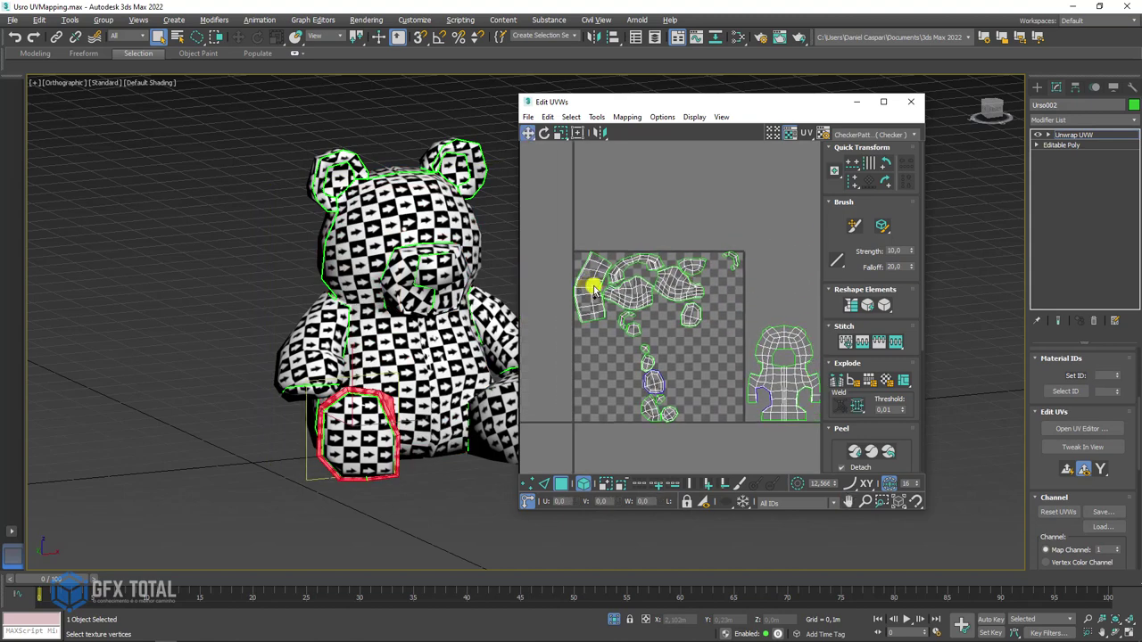
left_click_drag(594, 285, 776, 275)
middle_click_drag(778, 275, 606, 256)
left_click_drag(607, 257, 655, 247)
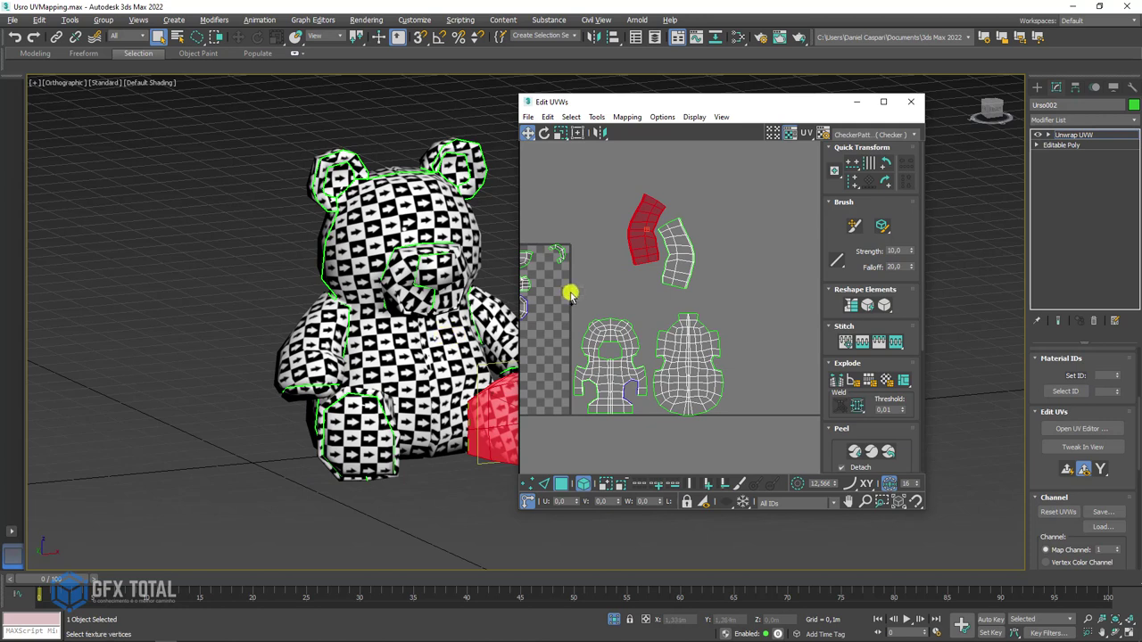
Move the snout and both arm UV islands out of the square, rotating the arm islands
middle_click_drag(569, 295, 695, 293)
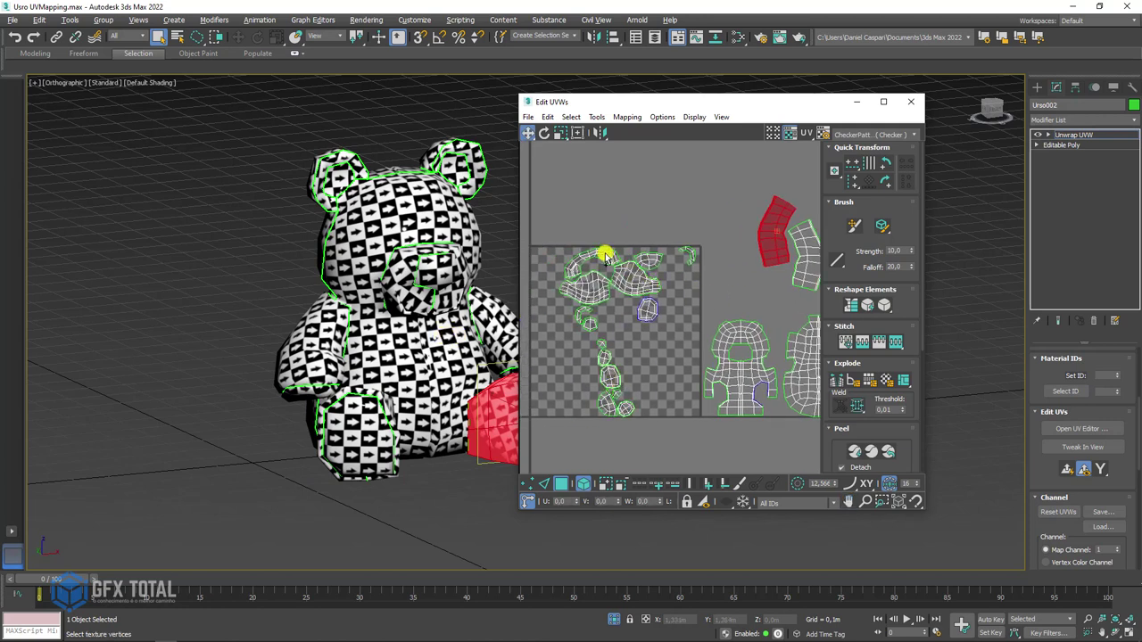
mouse_move(605, 256)
left_mouse_down()
mouse_move(602, 207)
mouse_move(639, 170)
left_mouse_up()
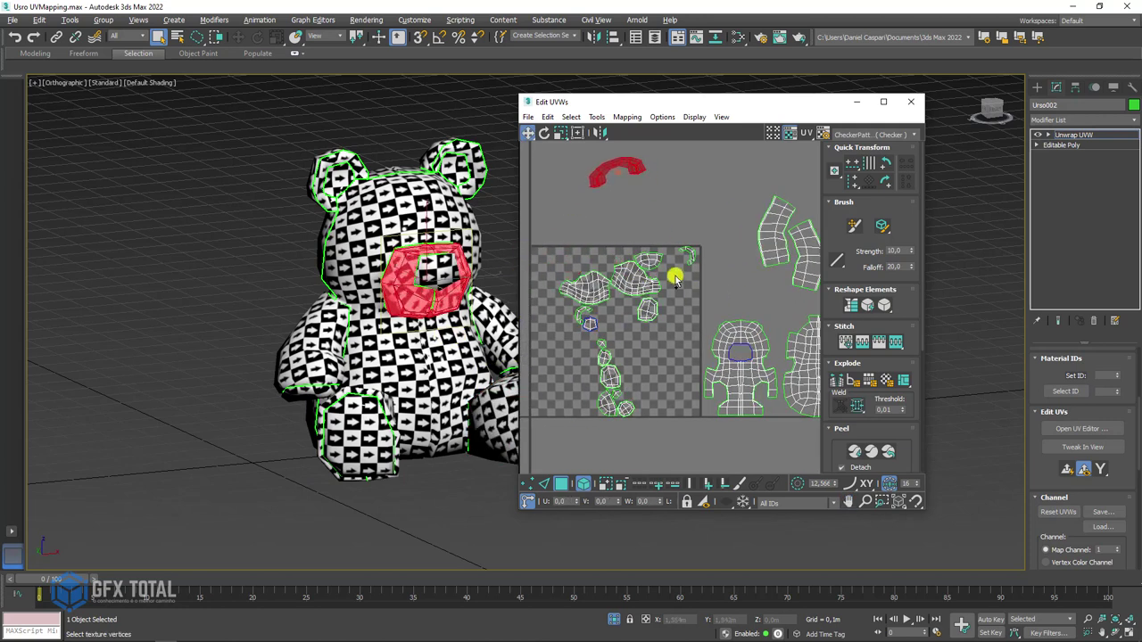
left_click(304, 356)
left_click(618, 275)
left_click_drag(622, 273, 740, 170)
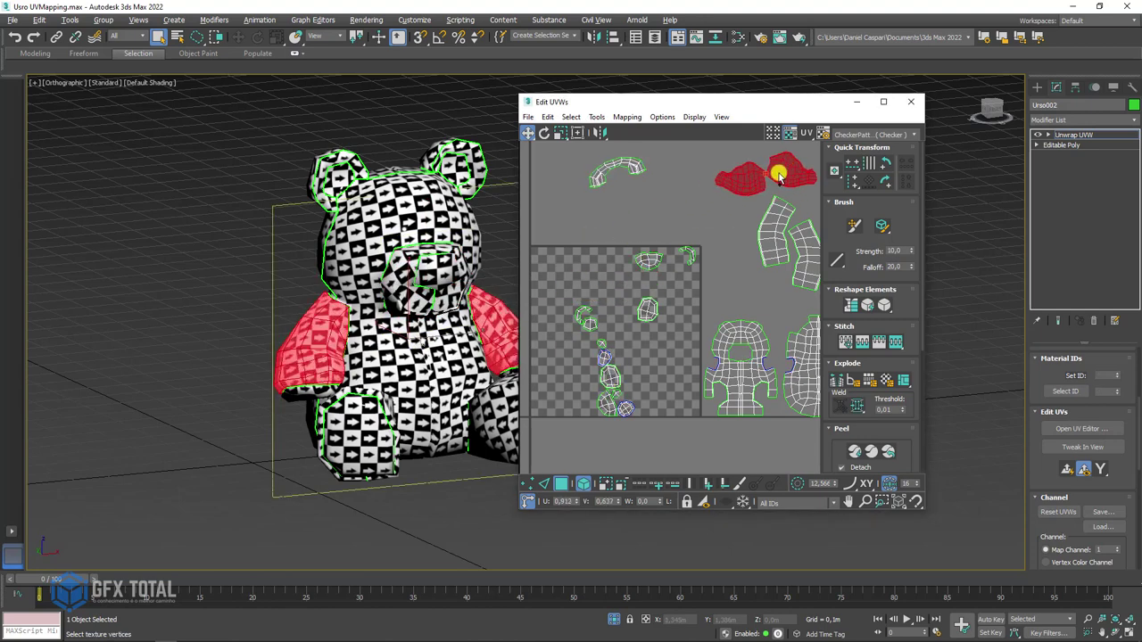
mouse_move(793, 186)
middle_mouse_down()
mouse_move(738, 230)
mouse_move(849, 235)
mouse_move(795, 237)
mouse_move(577, 164)
middle_mouse_up()
scroll(739, 230, "up", 2)
left_click(546, 134)
mouse_move(665, 181)
left_mouse_down()
mouse_move(675, 191)
mouse_move(650, 188)
left_mouse_up()
mouse_move(636, 179)
middle_mouse_down()
mouse_move(634, 222)
mouse_move(711, 229)
middle_mouse_up()
scroll(634, 222, "down", 2)
scroll(711, 230, "down", 2)
Move the foot-sole, neighbouring and paw UV islands down below the texture square
left_click(638, 257)
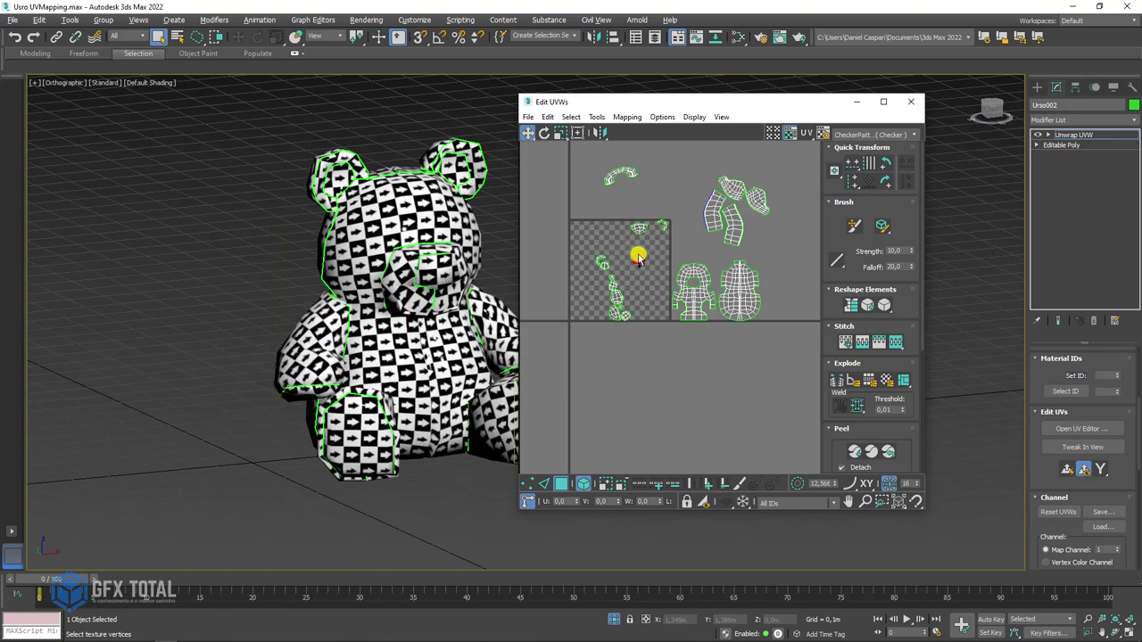
scroll(639, 260, "up", 2)
middle_click_drag(403, 308, 614, 297, "alt")
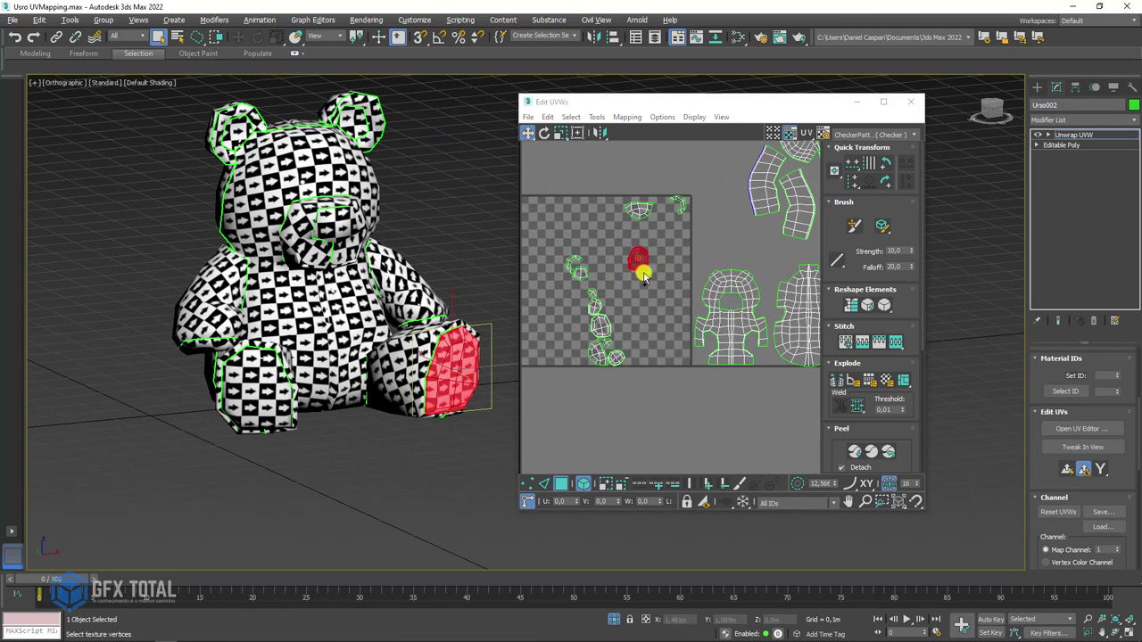
left_click_drag(642, 275, 624, 401)
mouse_move(607, 326)
left_mouse_down()
mouse_move(601, 395)
mouse_move(621, 426)
left_mouse_up()
left_click(629, 401, "ctrl")
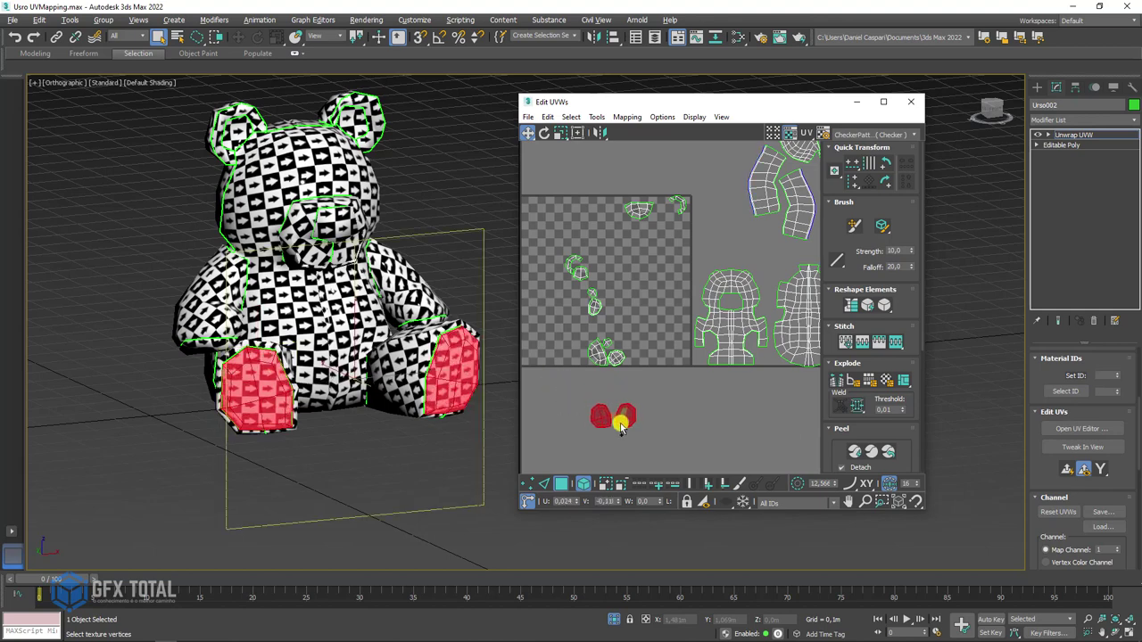
scroll(612, 357, "up", 2)
left_click_drag(614, 362, 595, 427)
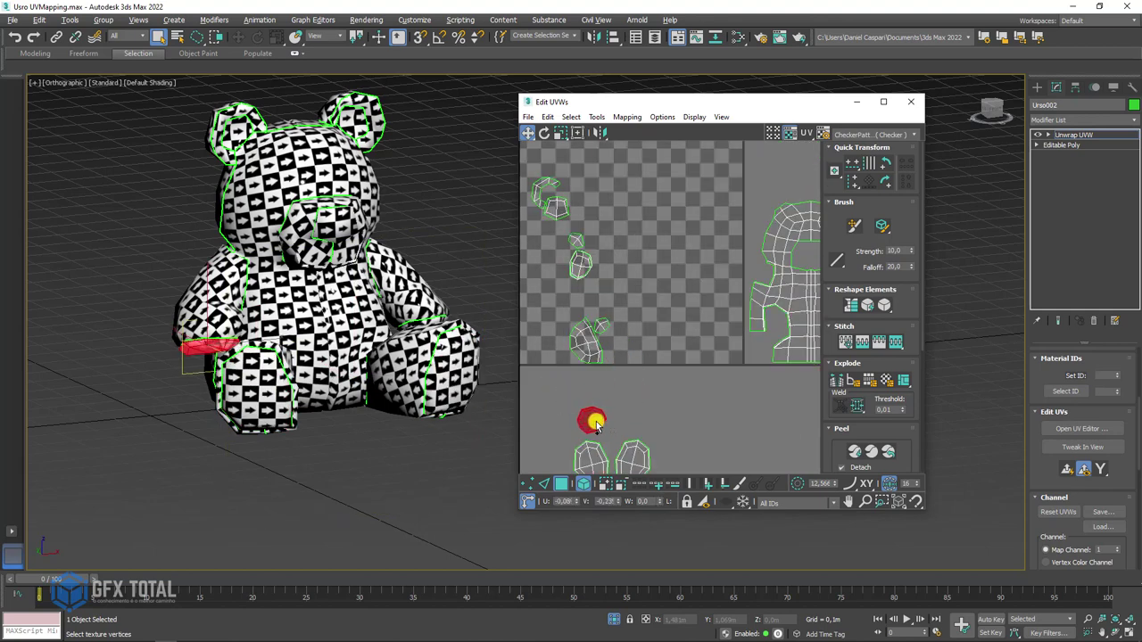
left_click_drag(579, 262, 624, 420)
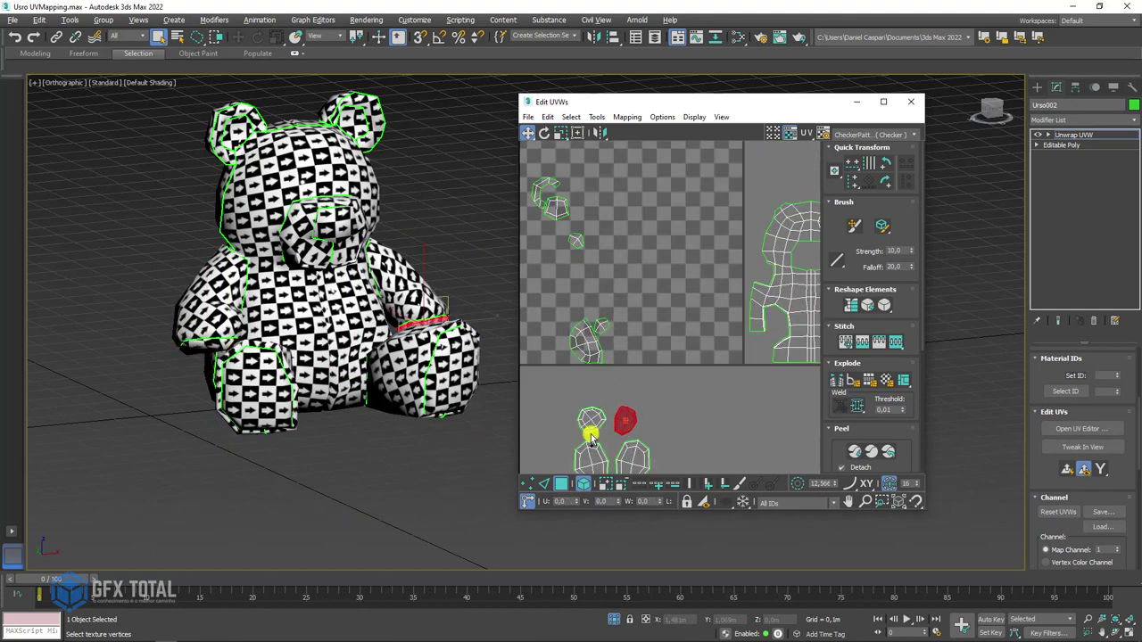
Select the lower-left foot and top-left paw islands together and widen the UV editor pane
middle_click_drag(591, 435, 607, 286)
left_click(611, 331)
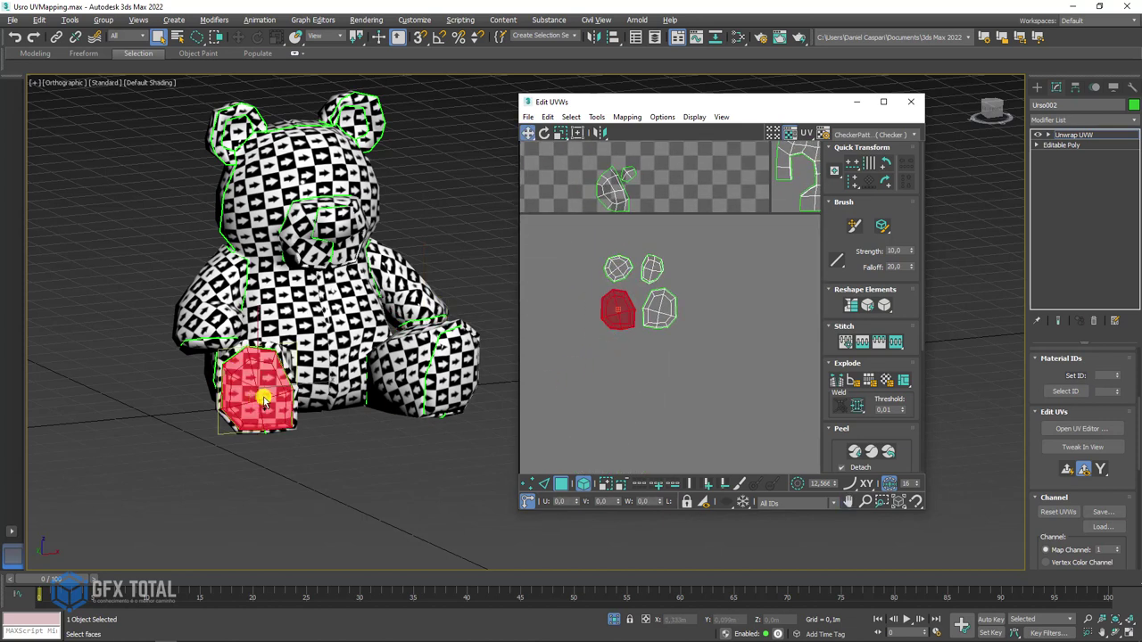
left_click_drag(618, 275, 621, 282)
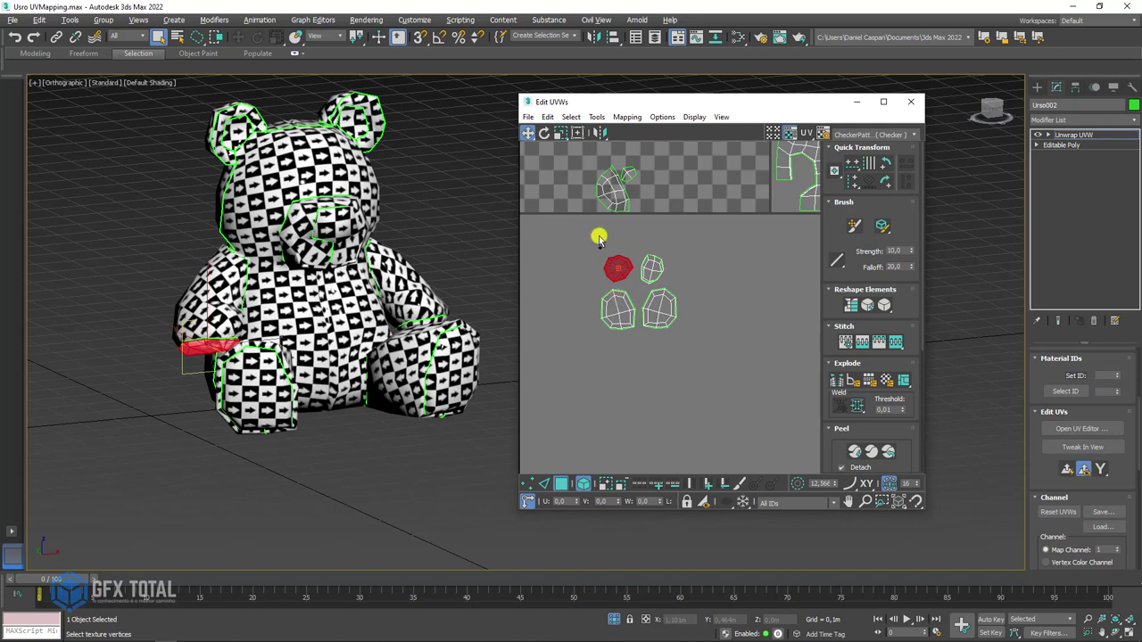
left_click_drag(611, 334, 651, 330)
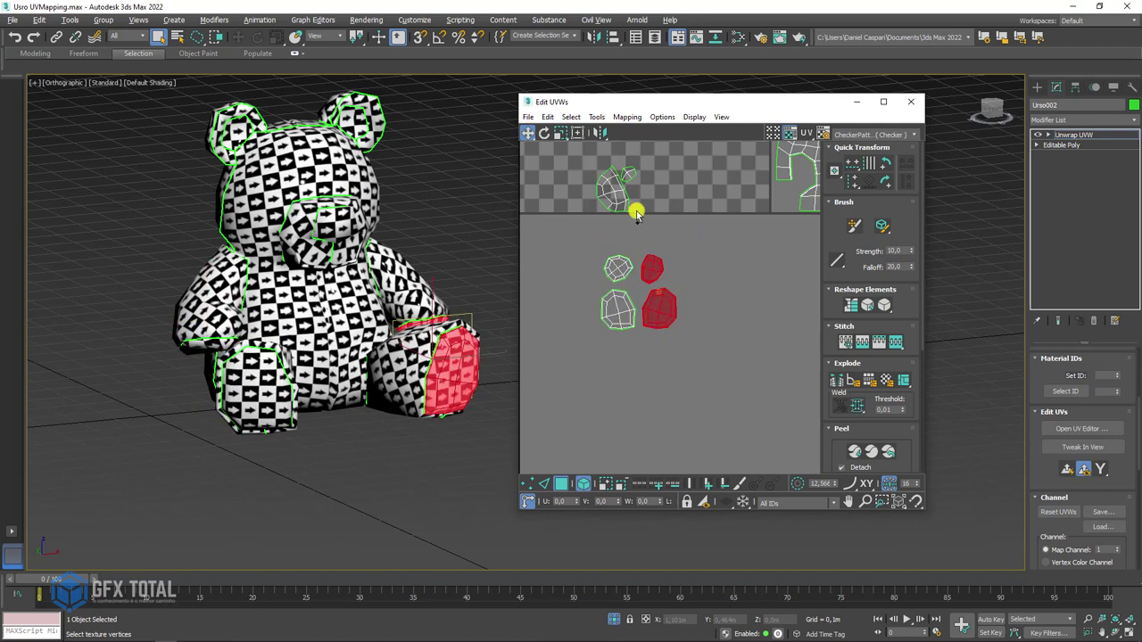
left_click_drag(636, 212, 681, 357)
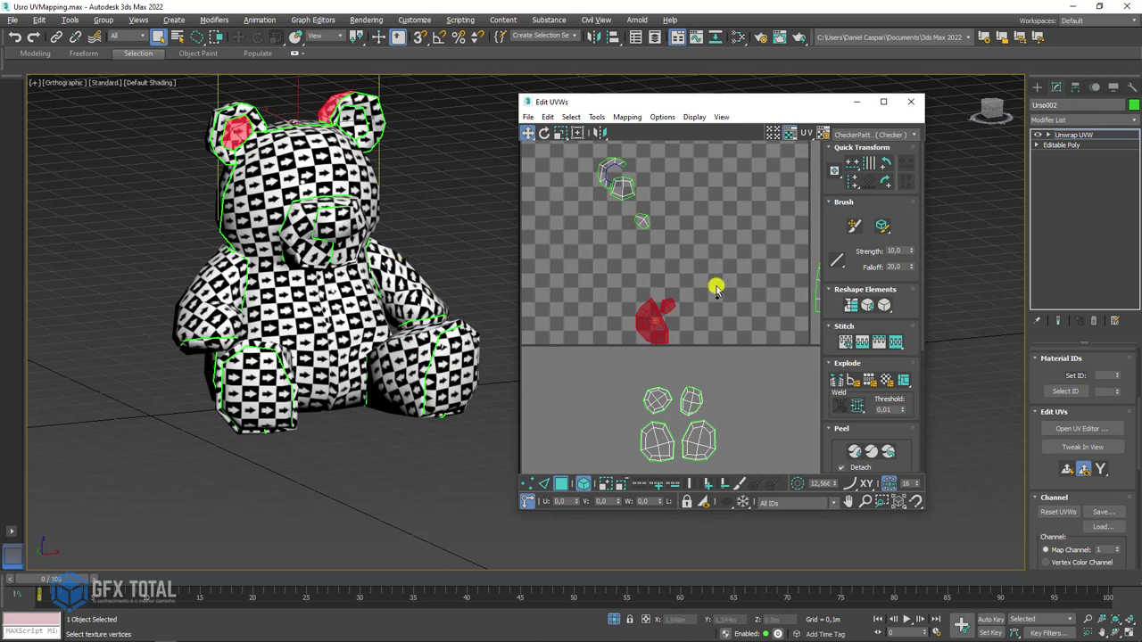
Move the first ear UV island out of the checker tile to the lower left
left_click(652, 321)
left_click_drag(652, 321, 588, 303)
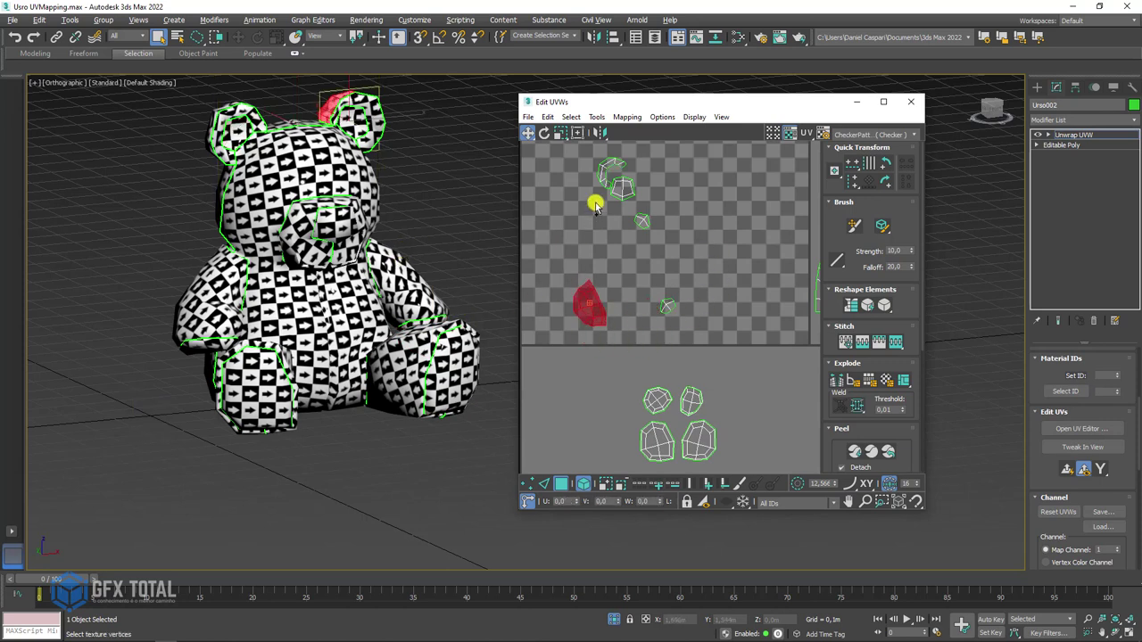
left_click_drag(601, 179, 543, 304)
scroll(571, 268, "down", 2)
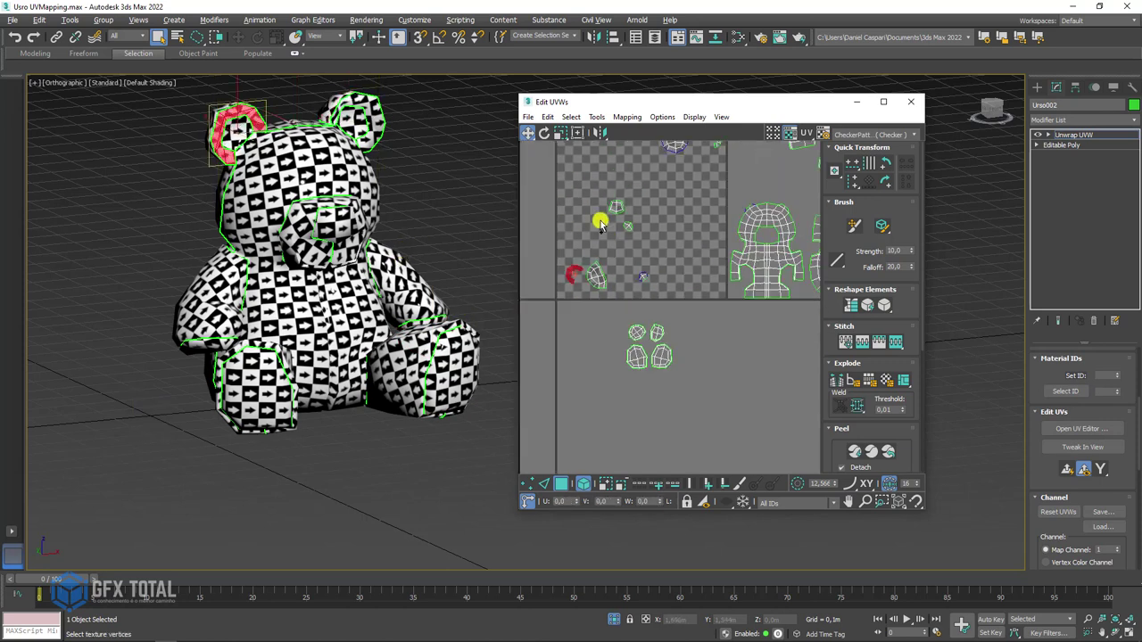
middle_click_drag(601, 220, 654, 257)
left_click_drag(723, 269, 611, 422)
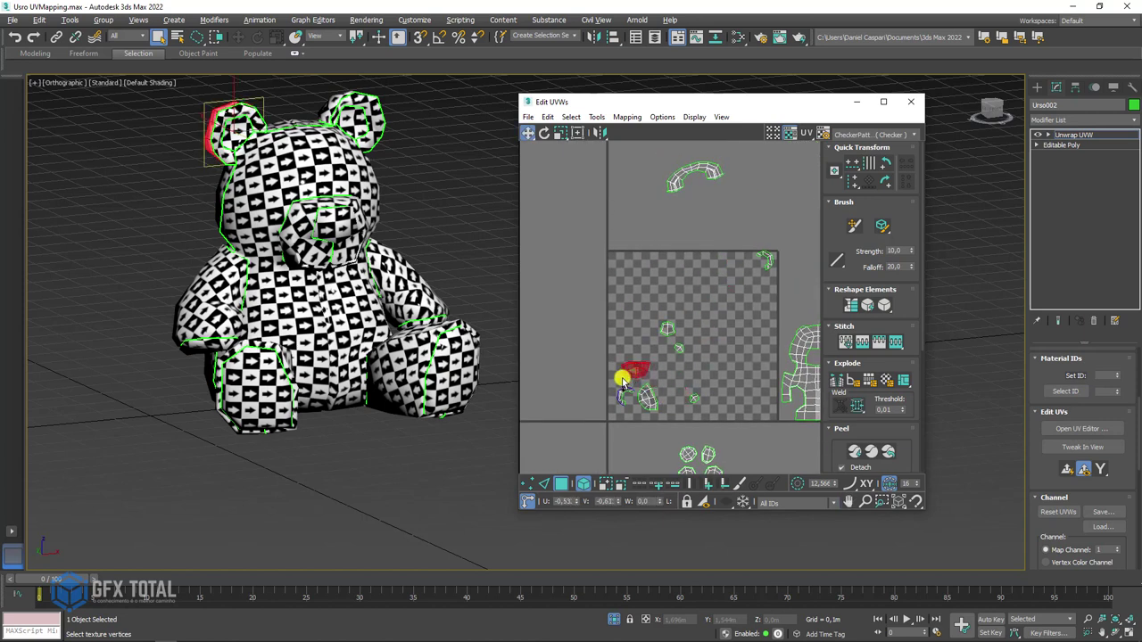
Move the right and left ear islands out of the tile beside the first one
left_click(769, 261)
left_click_drag(760, 287, 655, 428)
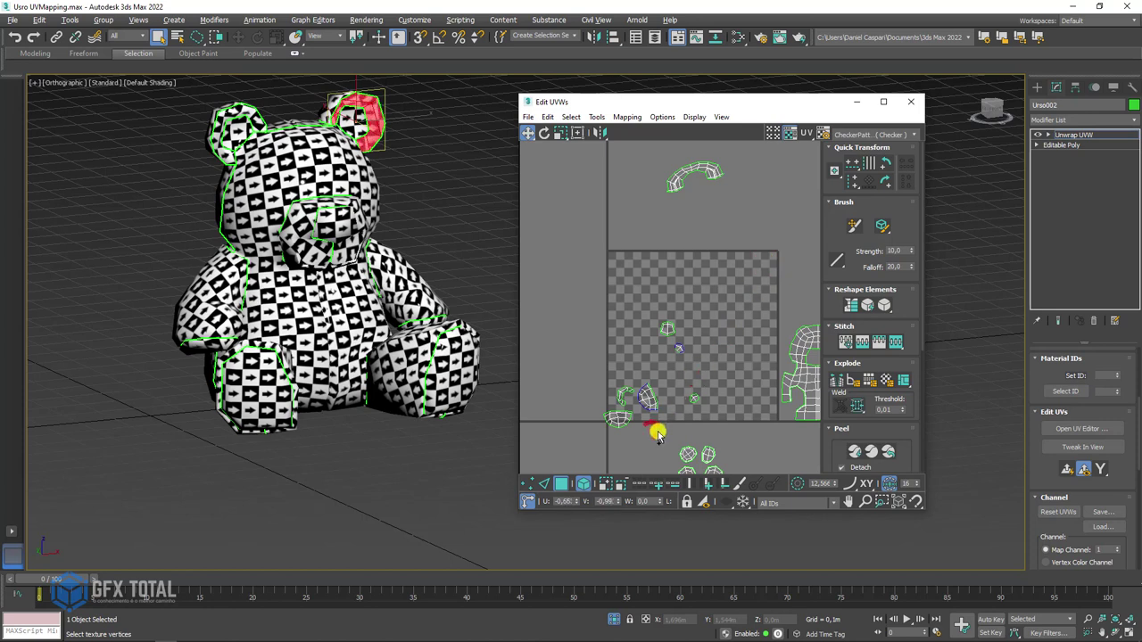
scroll(678, 384, "up", 3)
middle_click_drag(696, 349, 719, 224)
left_click(710, 329)
scroll(700, 312, "up", 2)
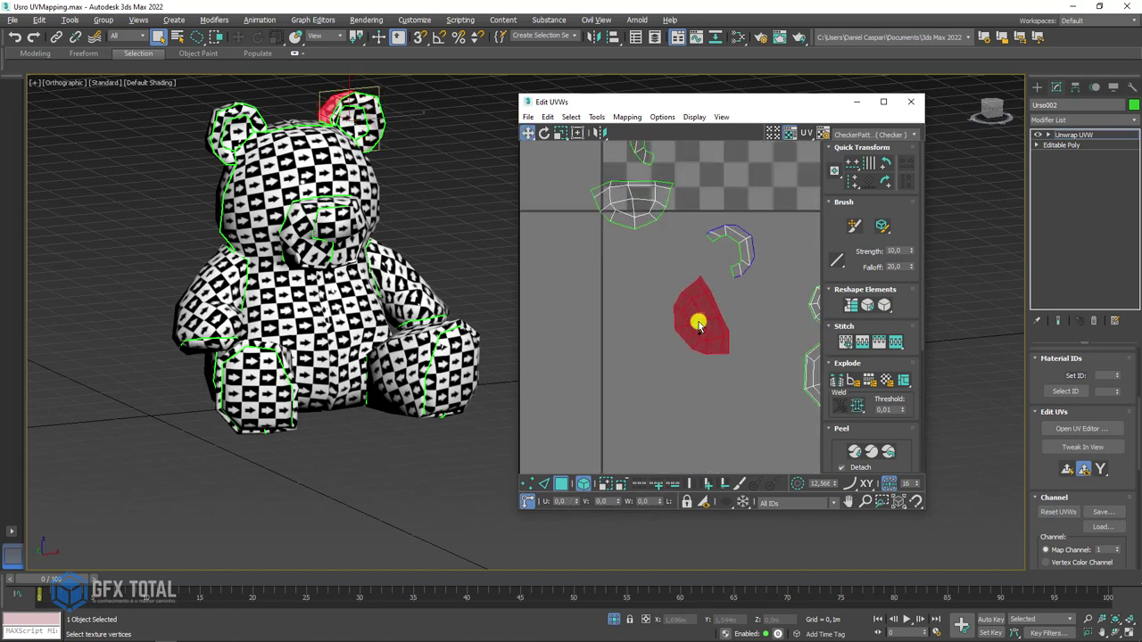
scroll(678, 299, "up", 2)
mouse_move(612, 203)
left_mouse_down()
mouse_move(542, 306)
mouse_move(553, 330)
left_mouse_up()
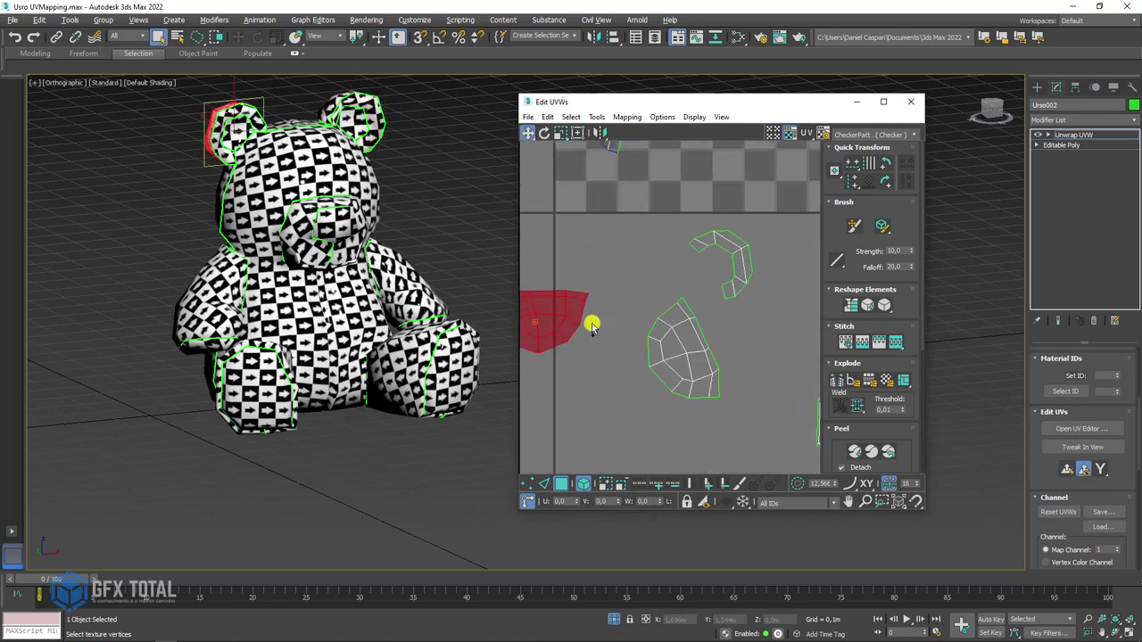
middle_click_drag(591, 323, 663, 306)
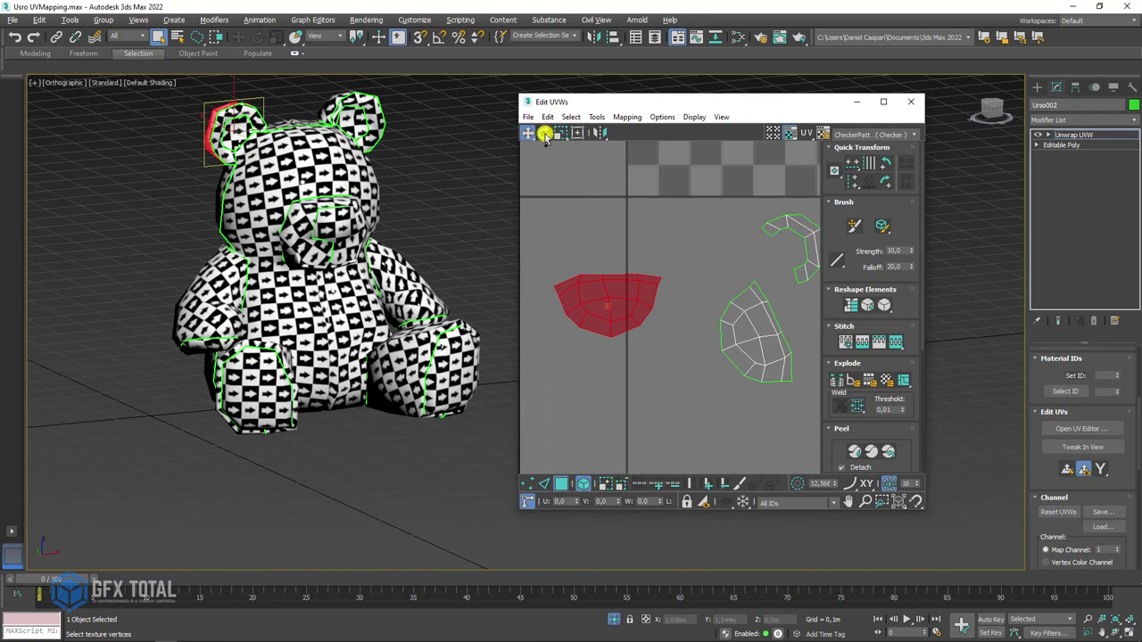
Rotate both ear islands with the Rotate tool
left_click(544, 132)
left_click_drag(598, 284, 612, 257)
left_click_drag(681, 296, 676, 309)
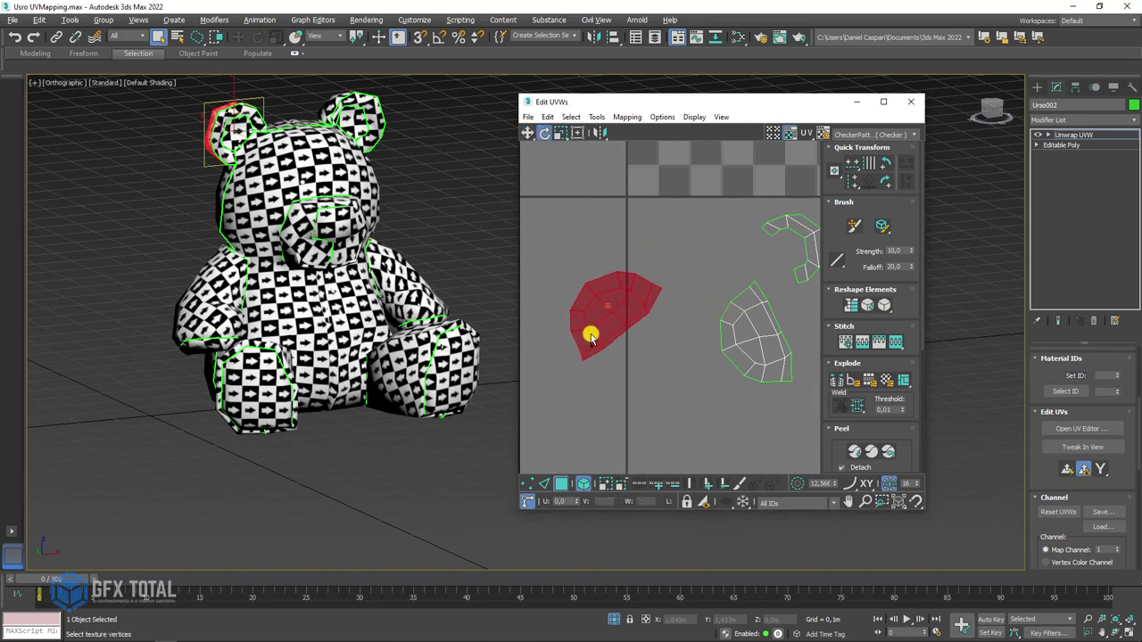
left_click_drag(738, 350, 769, 296)
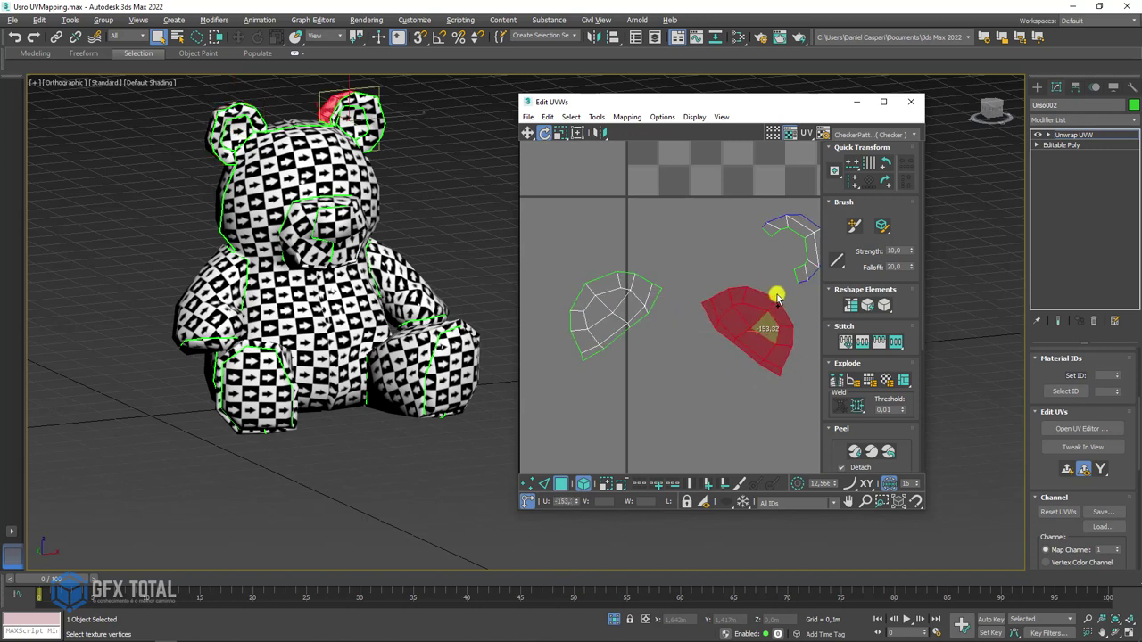
Move the ear shells, including the left ear's small shells, together below the tile
left_click(527, 132)
left_click_drag(744, 293, 721, 279)
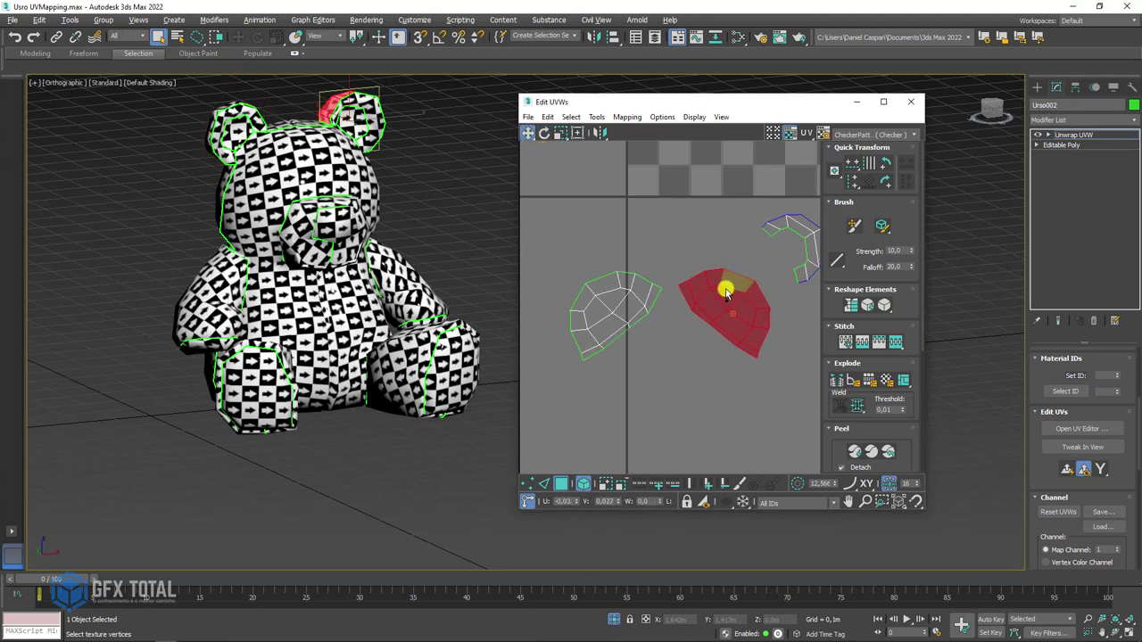
left_click_drag(801, 233, 700, 348)
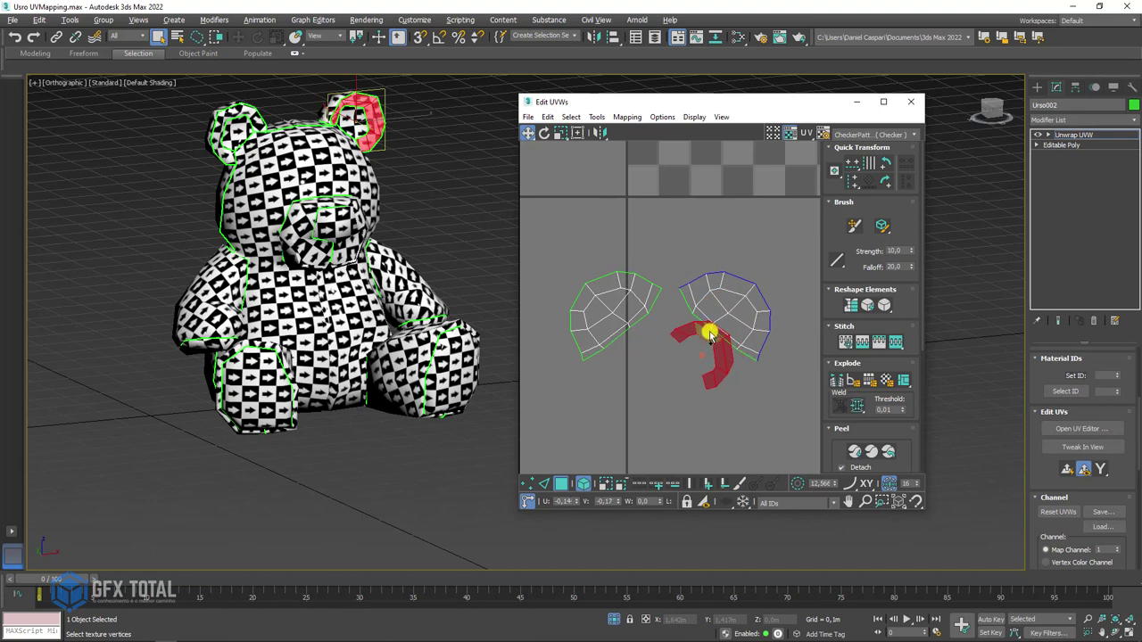
scroll(393, 136, "up", 2)
scroll(570, 249, "down", 3)
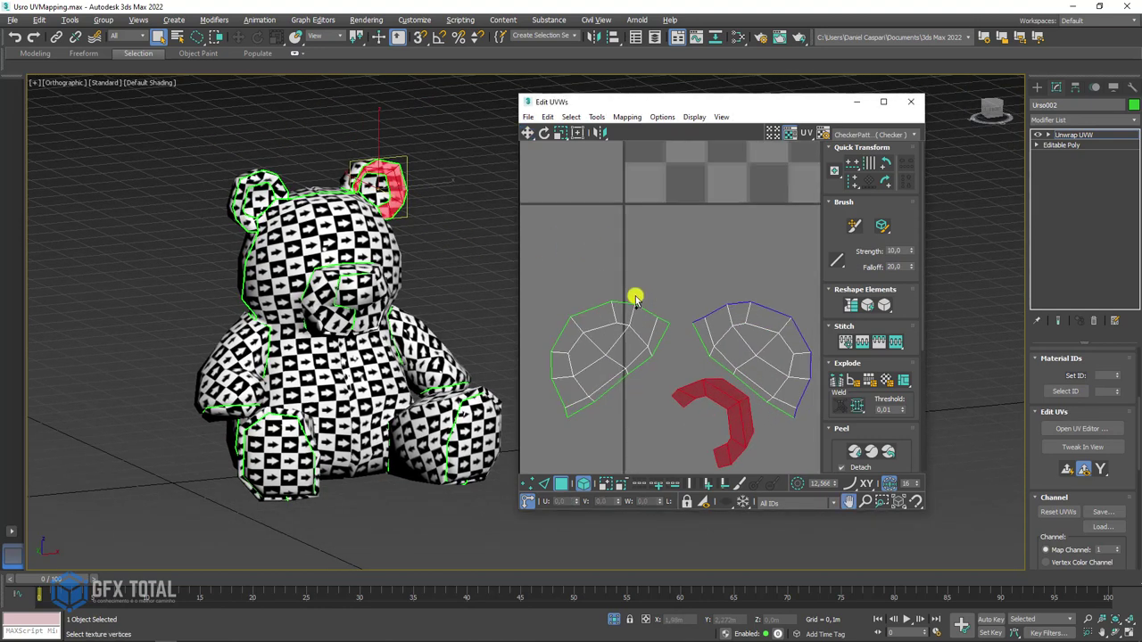
mouse_move(625, 182)
left_mouse_down()
mouse_move(566, 401)
mouse_move(574, 395)
left_mouse_up()
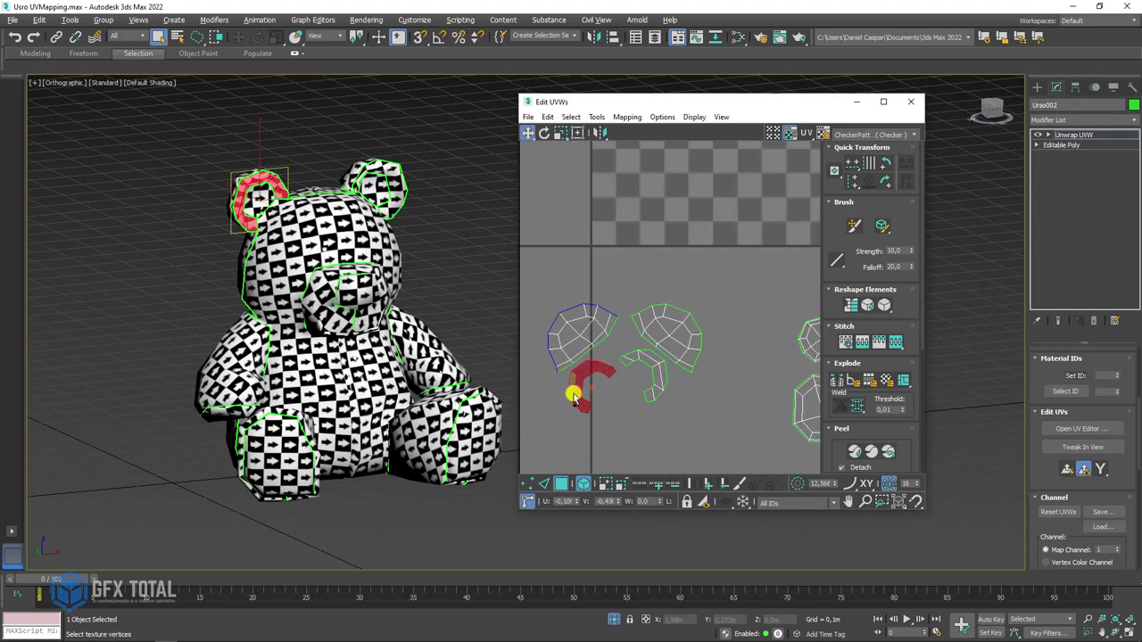
scroll(299, 194, "up", 4)
scroll(299, 194, "down", 2)
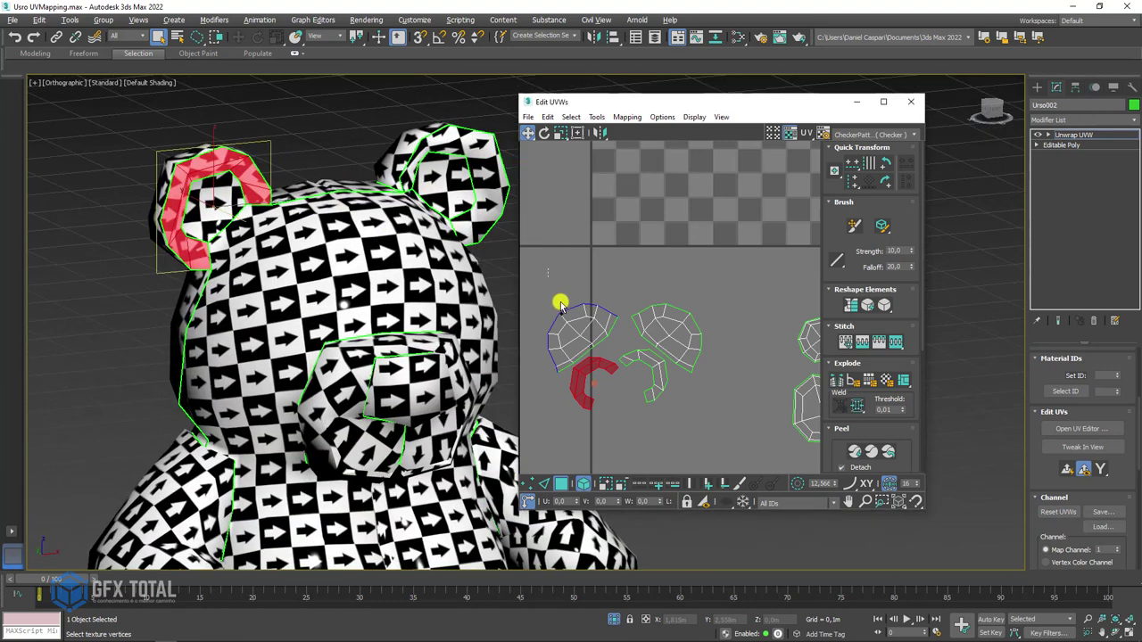
left_click_drag(559, 301, 593, 413)
Select the right ear's shells, then move the snout shell out of the tile
left_click(690, 358)
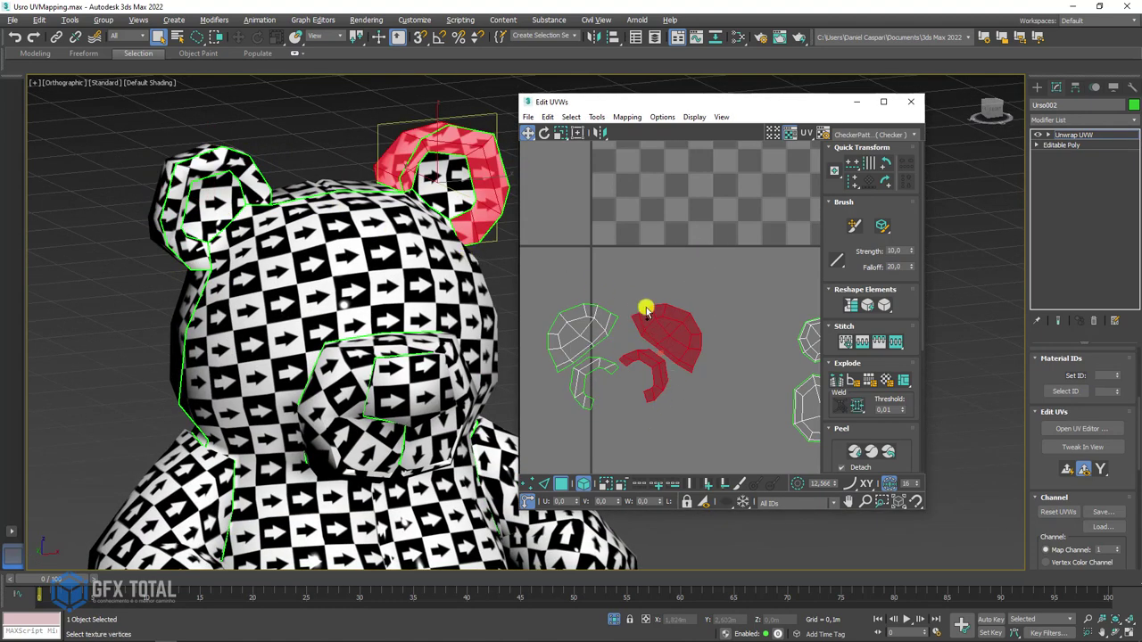
scroll(656, 330, "down", 3)
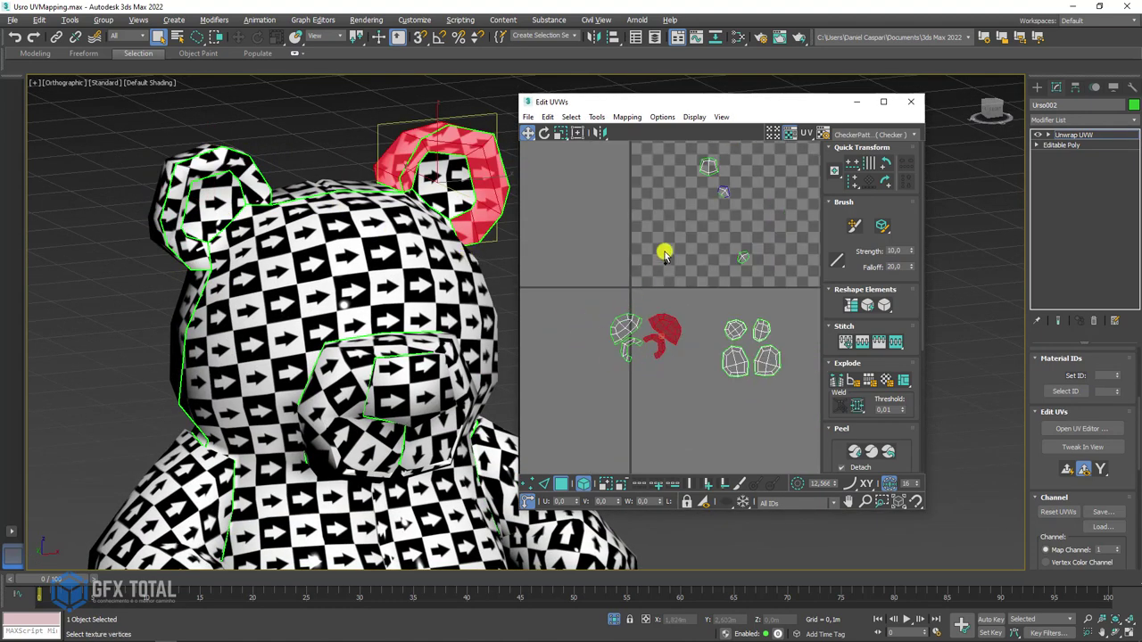
scroll(697, 230, "down", 1)
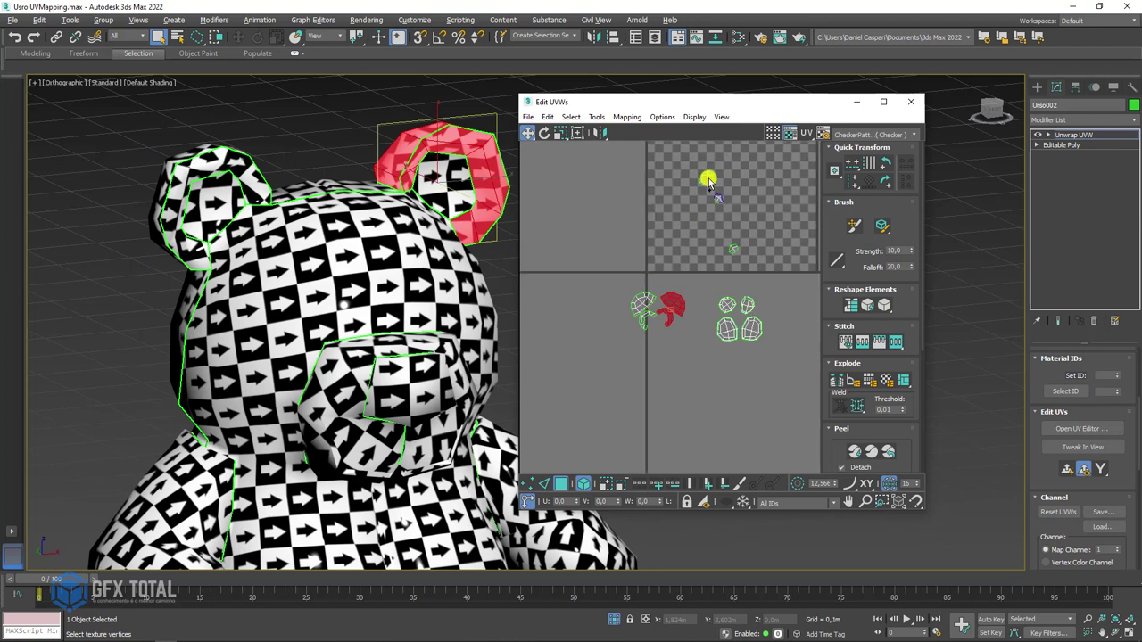
left_click(708, 181)
left_click_drag(697, 180, 664, 368)
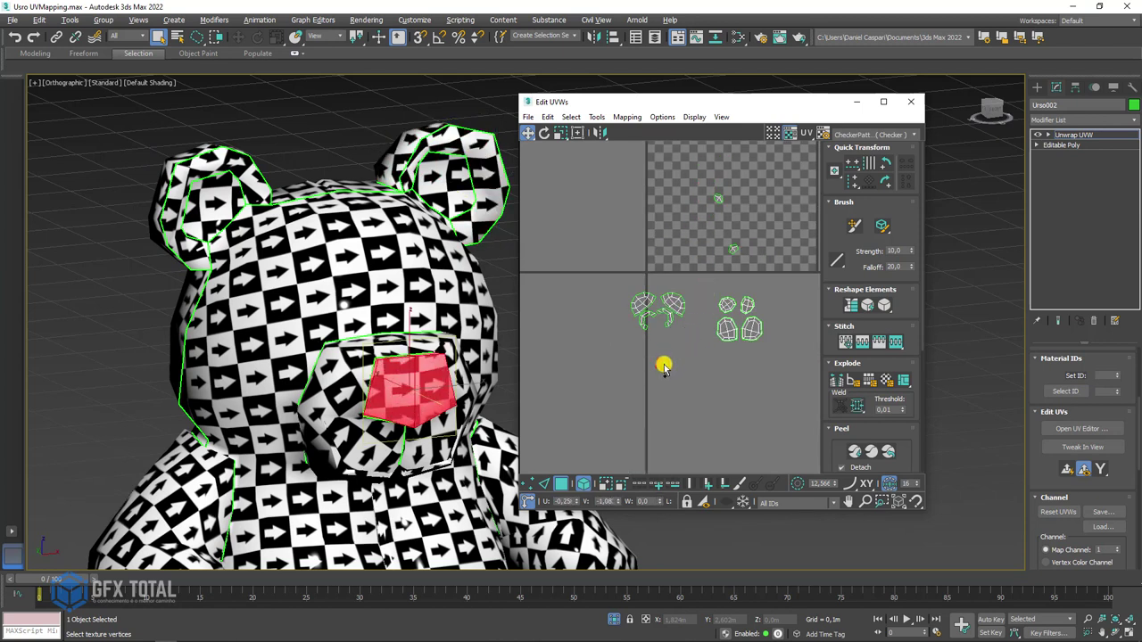
Move the snout shell up toward the ears and select both ear shells
scroll(660, 393, "up", 3)
mouse_move(660, 395)
left_mouse_down()
mouse_move(644, 299)
mouse_move(650, 253)
left_mouse_up()
scroll(642, 223, "up", 2)
scroll(724, 245, "up", 2)
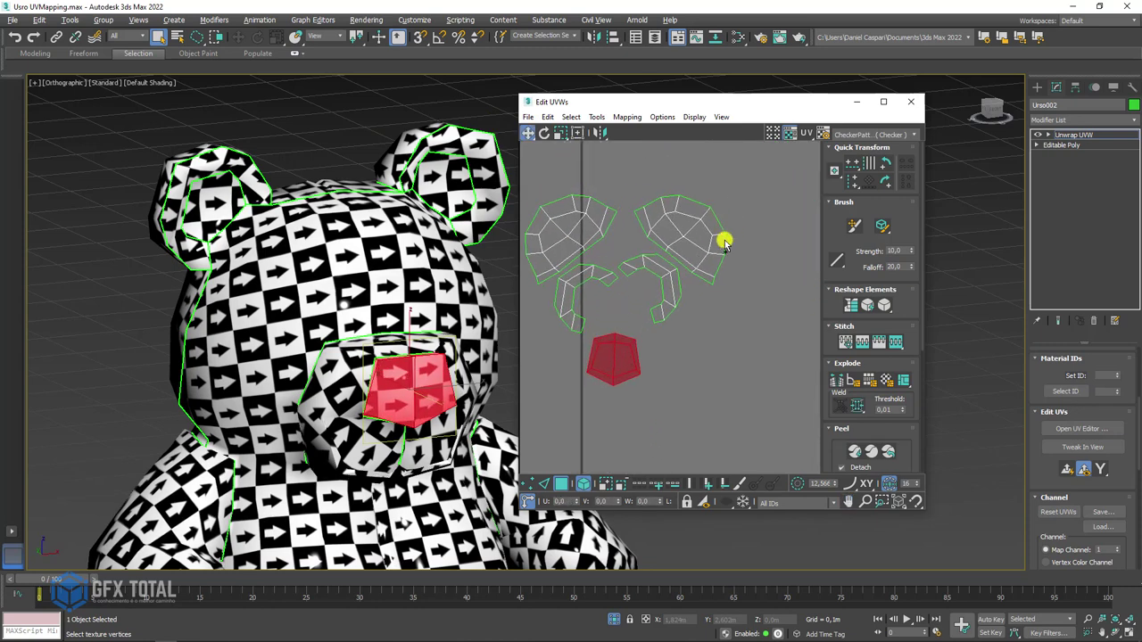
left_click(666, 289)
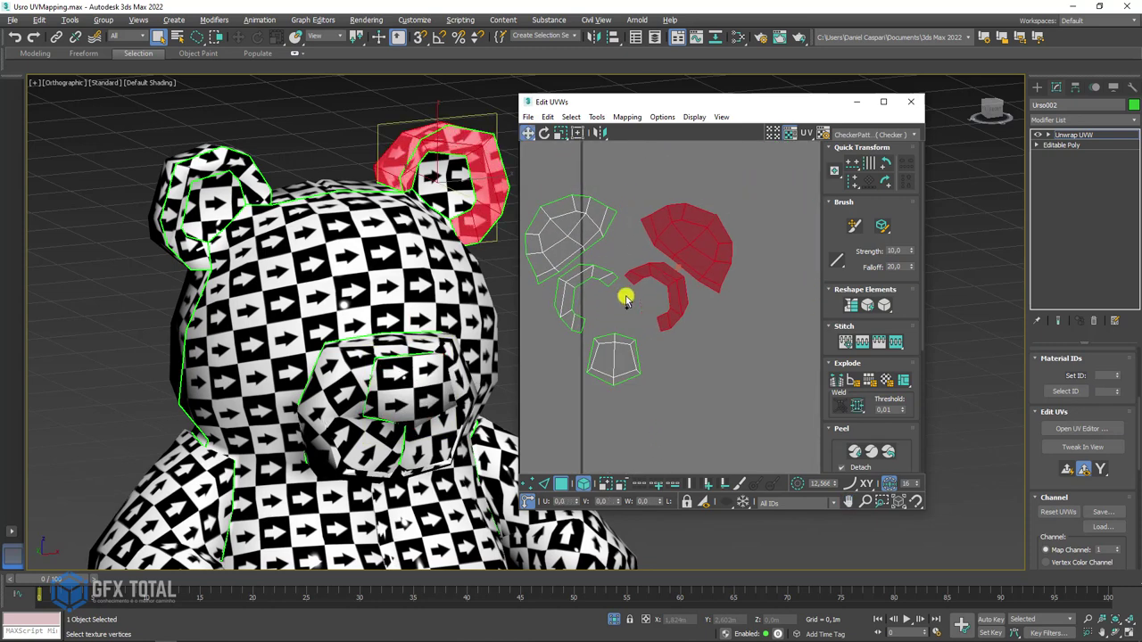
left_click(554, 230)
scroll(625, 281, "down", 3)
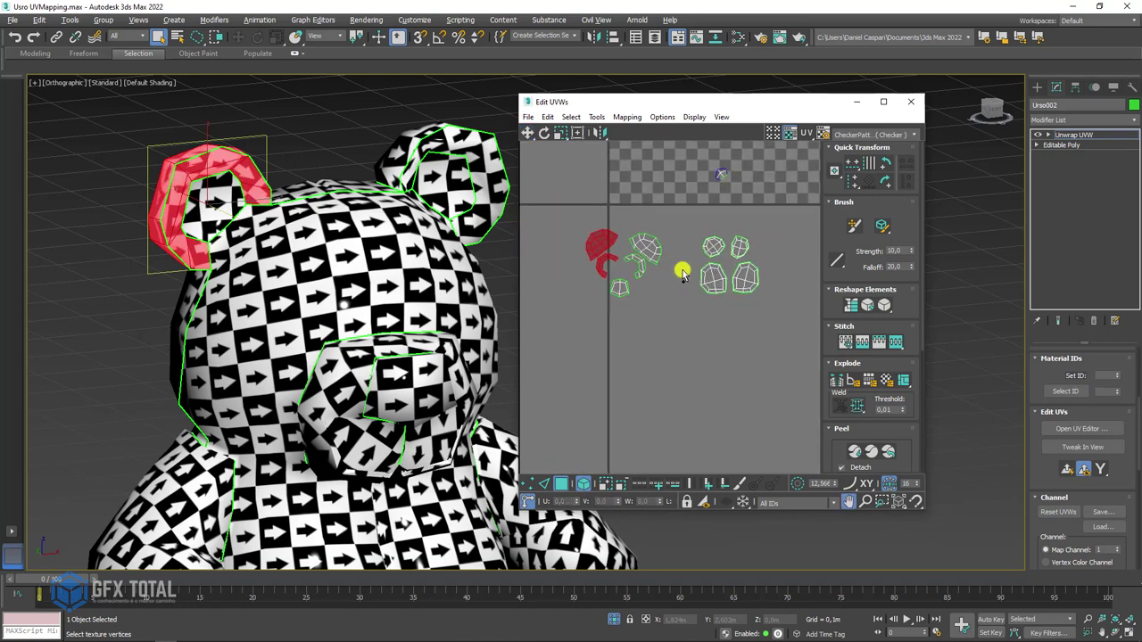
scroll(683, 262, "down", 2)
scroll(687, 223, "down", 3)
Move the mouth shell down and rotate it, then pick the nose and mouth-arch shells
middle_click_drag(703, 186, 684, 304)
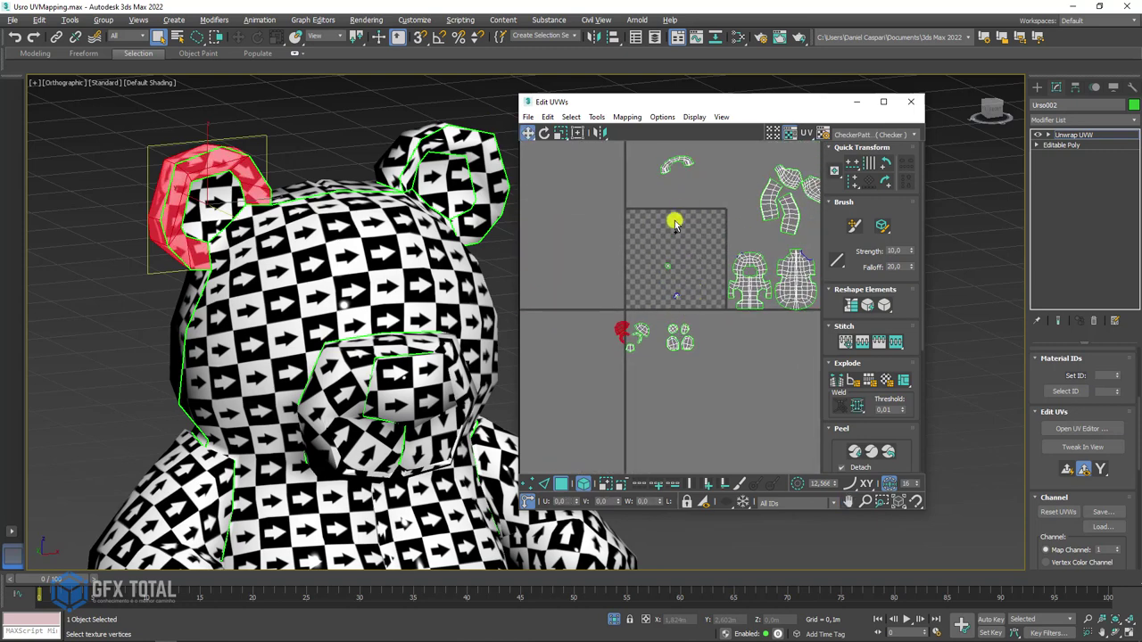
middle_click_drag(675, 220, 645, 254)
left_click(632, 198)
mouse_move(633, 196)
left_mouse_down()
mouse_move(600, 389)
mouse_move(613, 398)
mouse_move(588, 403)
mouse_move(590, 419)
mouse_move(598, 366)
left_mouse_up()
scroll(598, 402, "up", 3)
left_click(544, 132)
left_click(528, 132)
left_click(594, 389)
scroll(693, 285, "down", 2)
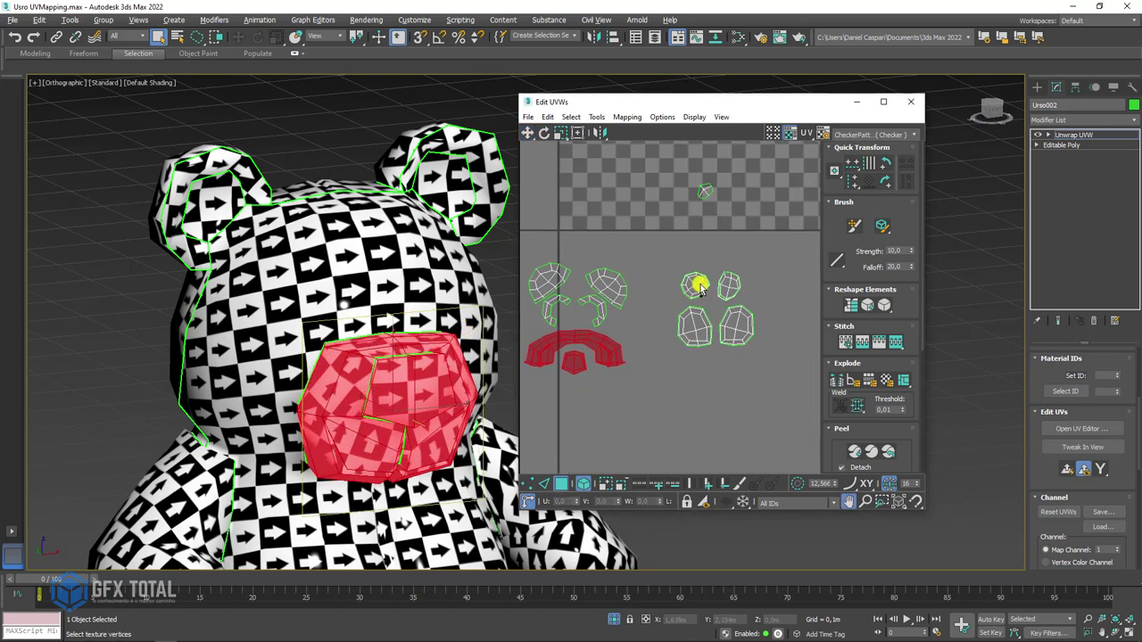
Place the two small eye shells beside the head island
middle_click_drag(693, 285, 687, 229)
mouse_move(663, 199)
left_mouse_down()
mouse_move(737, 276)
mouse_move(632, 357)
mouse_move(615, 337)
left_mouse_up()
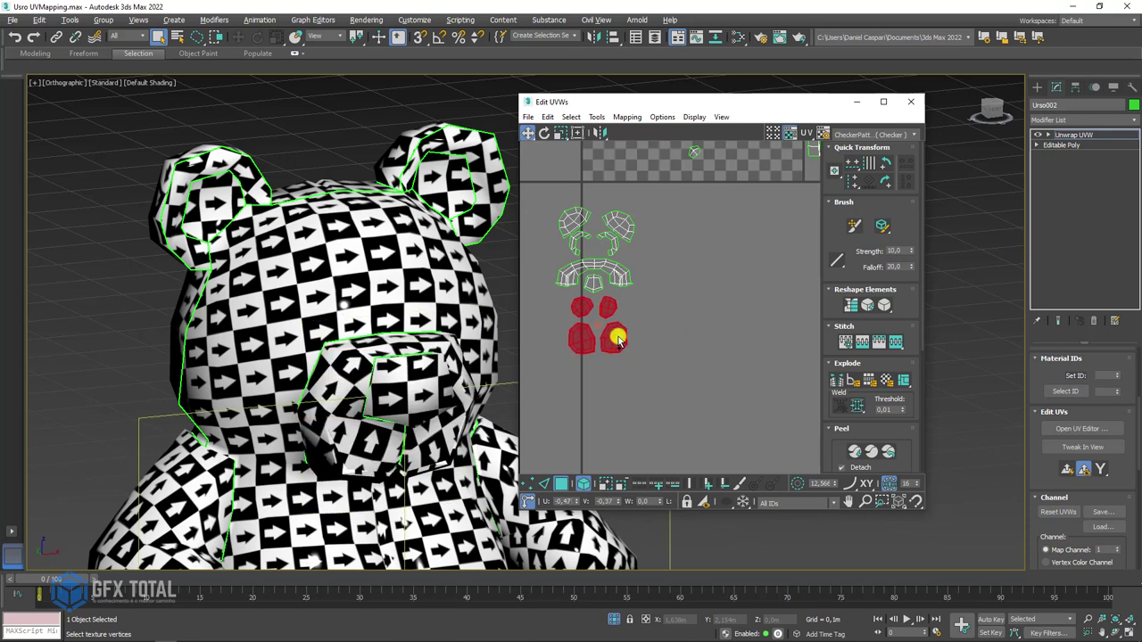
scroll(629, 332, "down", 2)
scroll(630, 332, "up", 2)
scroll(645, 255, "up", 1)
left_click_drag(669, 281, 621, 210)
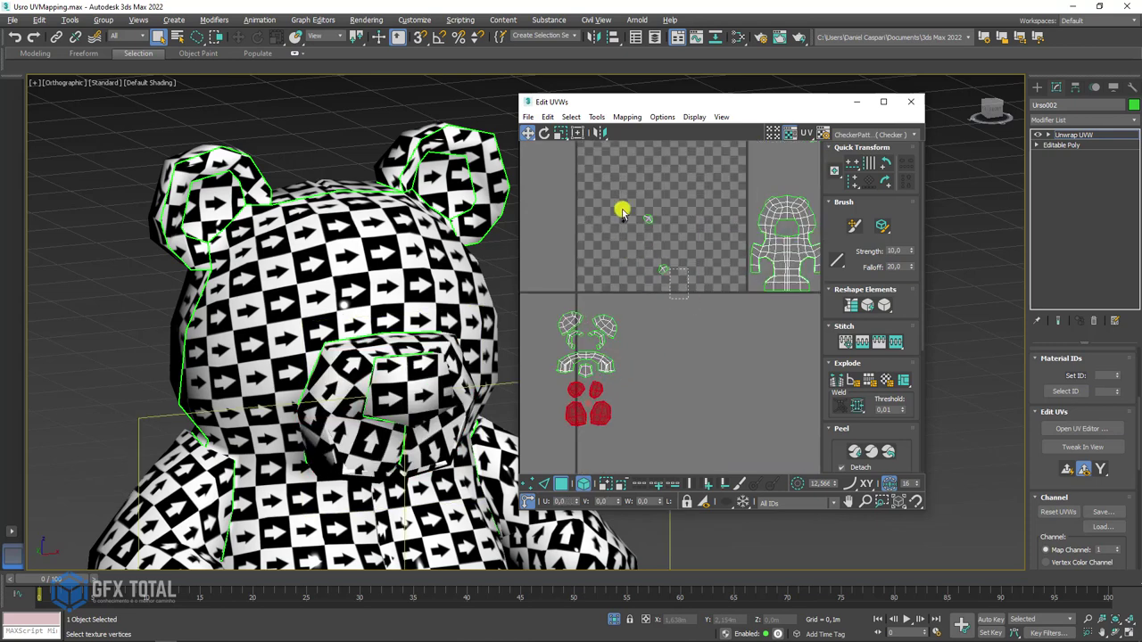
scroll(669, 299, "up", 2)
middle_click_drag(657, 294, 732, 283)
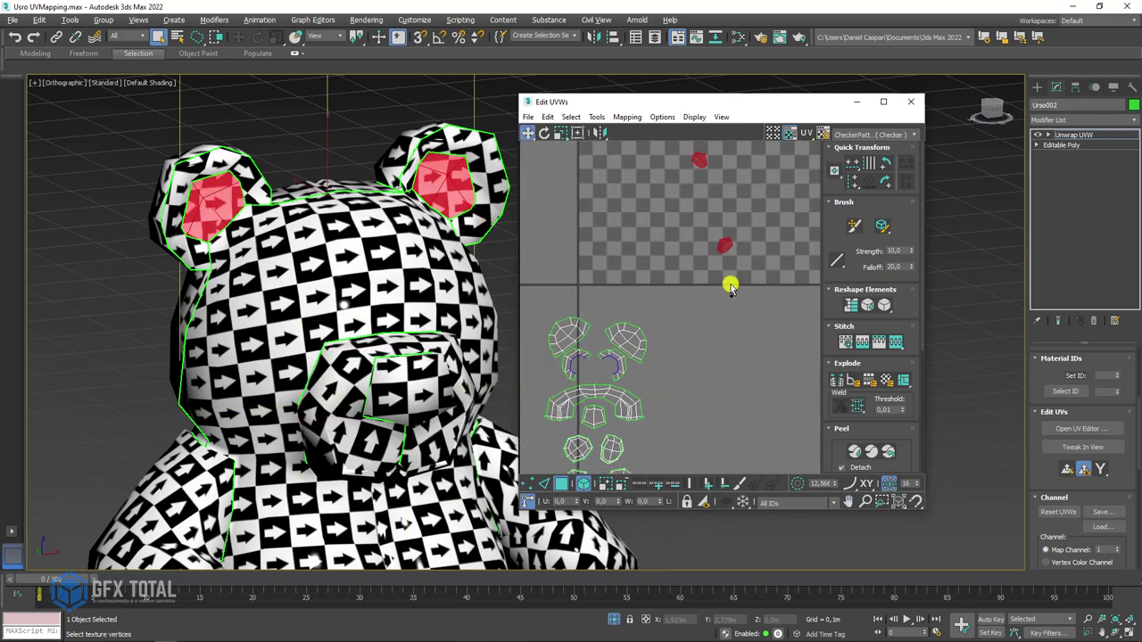
left_click(727, 267)
mouse_move(722, 247)
left_mouse_down()
mouse_move(594, 374)
mouse_move(530, 382)
left_mouse_up()
scroll(598, 379, "up", 2)
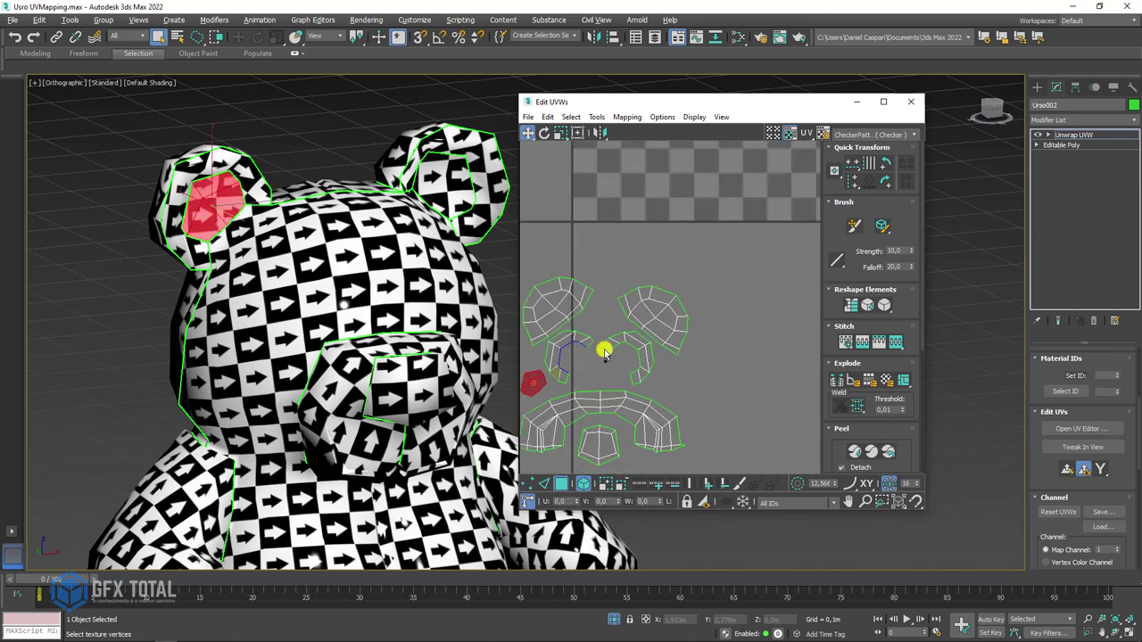
scroll(651, 285, "down", 2)
left_click(700, 148)
left_click_drag(709, 152, 645, 370)
scroll(652, 357, "down", 2)
scroll(613, 310, "down", 2)
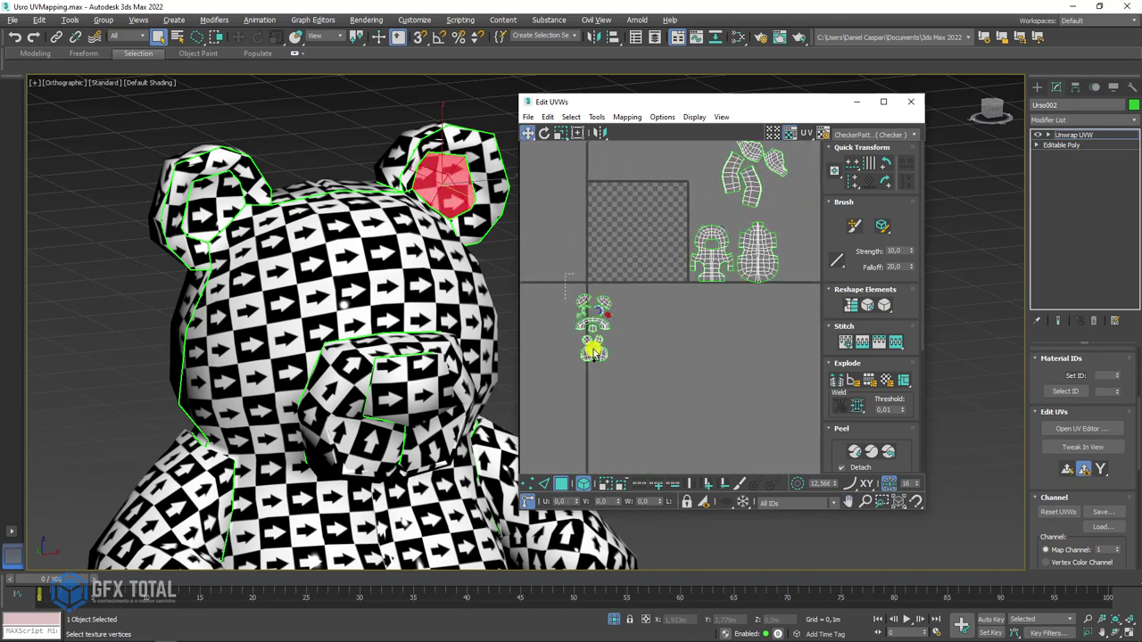
Shift the ear and nose shells up-left and move the body shell into the checker tile
mouse_move(580, 295)
left_mouse_down()
mouse_move(604, 354)
mouse_move(545, 250)
left_mouse_up()
middle_click_drag(708, 149, 665, 228)
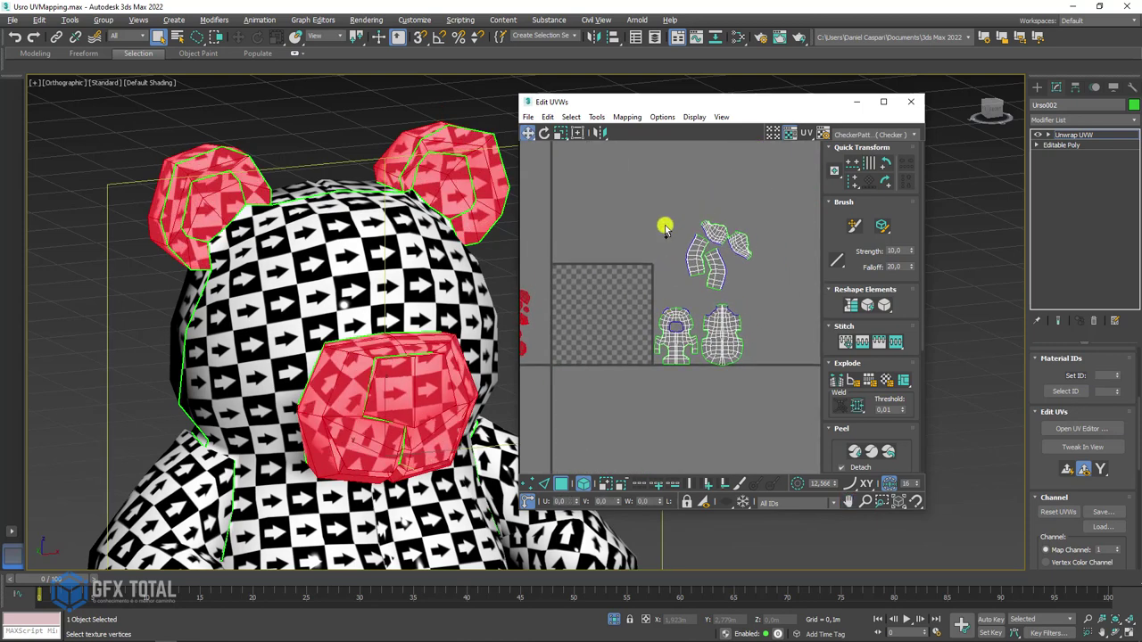
left_click(744, 280)
mouse_move(716, 268)
left_mouse_down()
mouse_move(594, 324)
mouse_move(614, 328)
mouse_move(601, 202)
left_mouse_up()
Move both head shells into the checker square and rescale them to fit
mouse_move(657, 286)
left_mouse_down()
mouse_move(754, 379)
mouse_move(642, 335)
left_mouse_up()
middle_click_drag(624, 329, 562, 189)
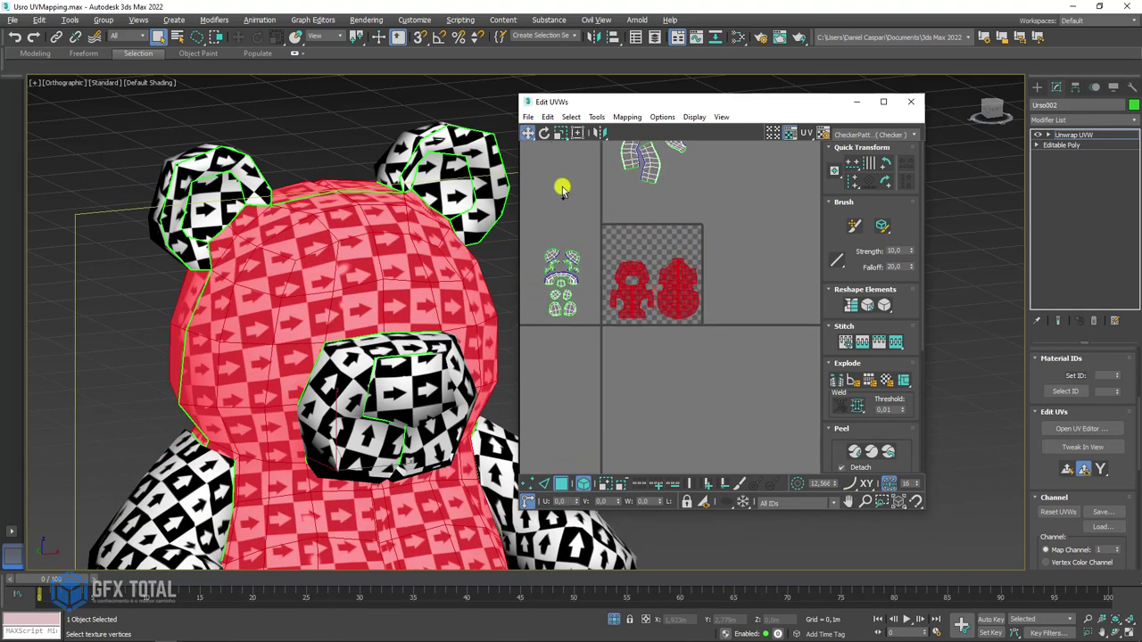
left_click(562, 132)
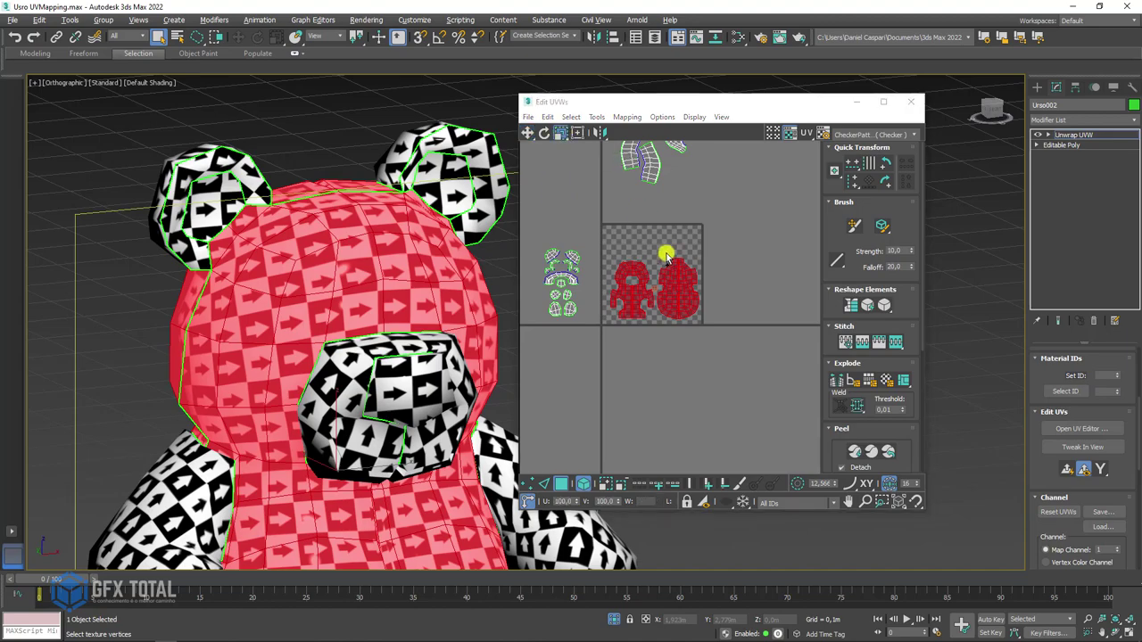
mouse_move(676, 297)
left_mouse_down()
mouse_move(680, 183)
mouse_move(687, 357)
left_mouse_up()
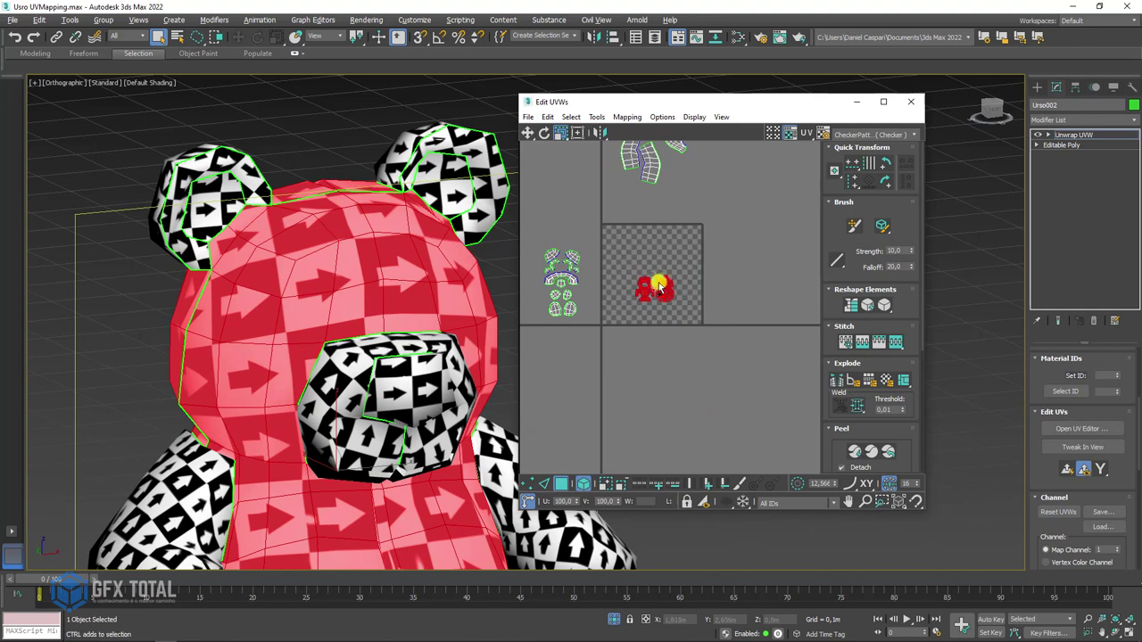
mouse_move(663, 301)
left_mouse_down()
mouse_move(705, 306)
mouse_move(696, 313)
left_mouse_up()
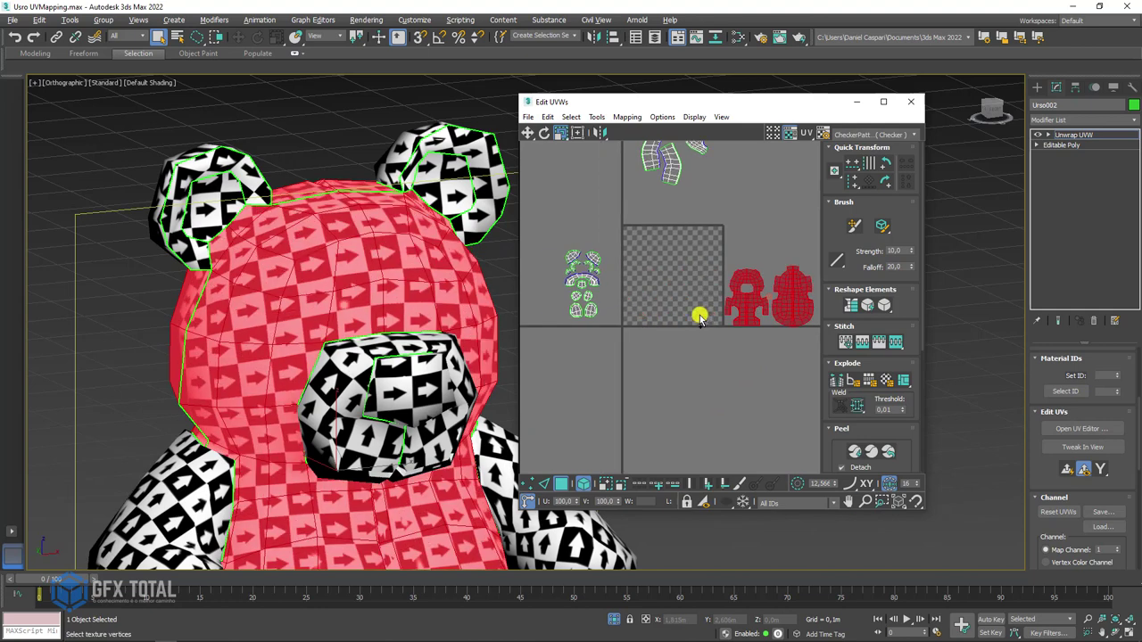
left_click(527, 132)
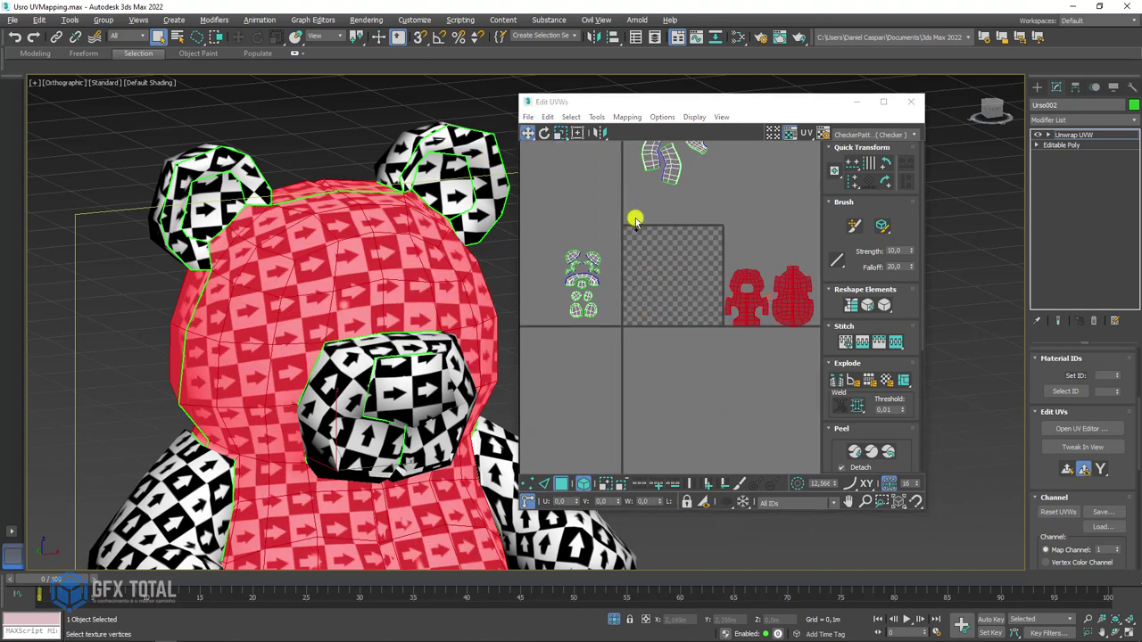
left_click_drag(733, 312, 648, 310)
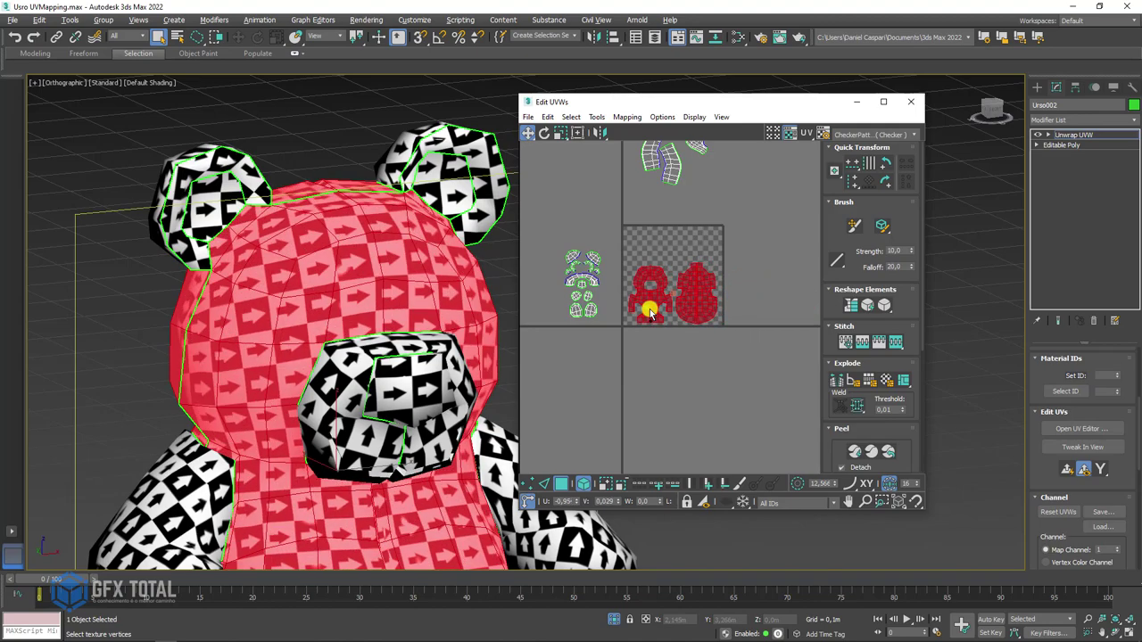
Place the ear, nose and top body shells onto the checker square
scroll(580, 263, "up", 2)
left_click_drag(545, 372, 666, 253)
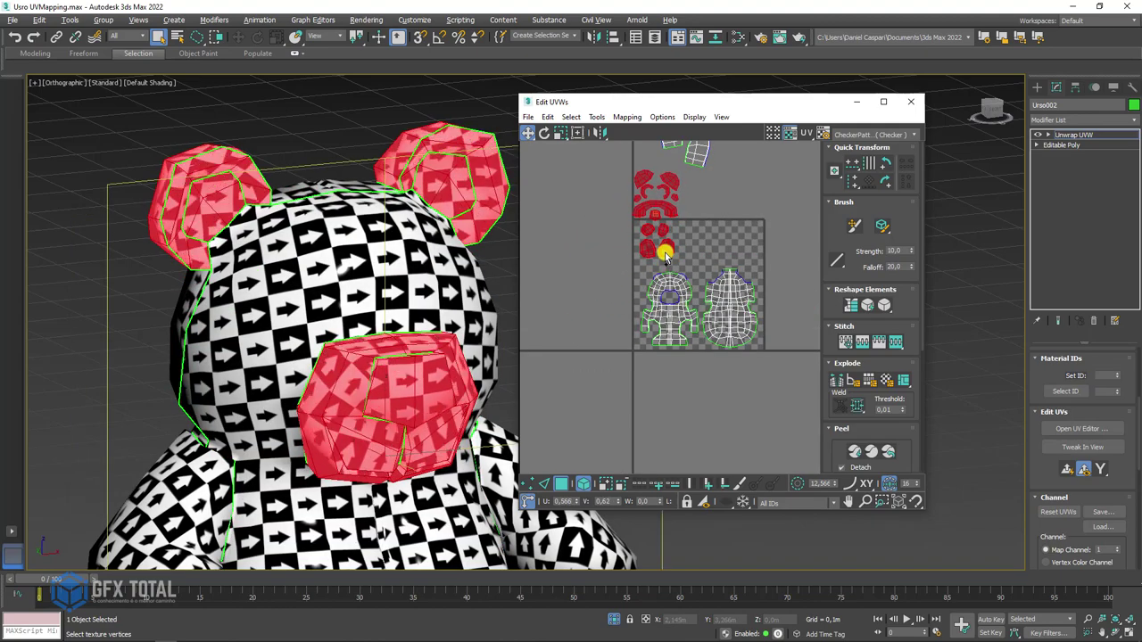
middle_click_drag(692, 216, 667, 256)
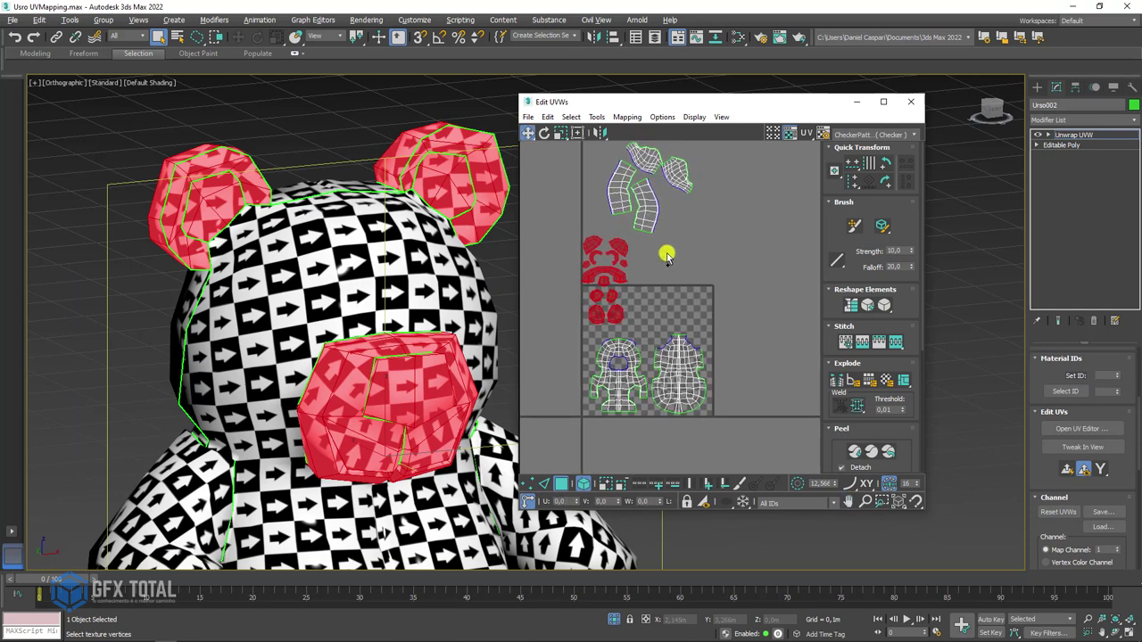
left_click(620, 154)
left_click_drag(663, 235, 691, 314)
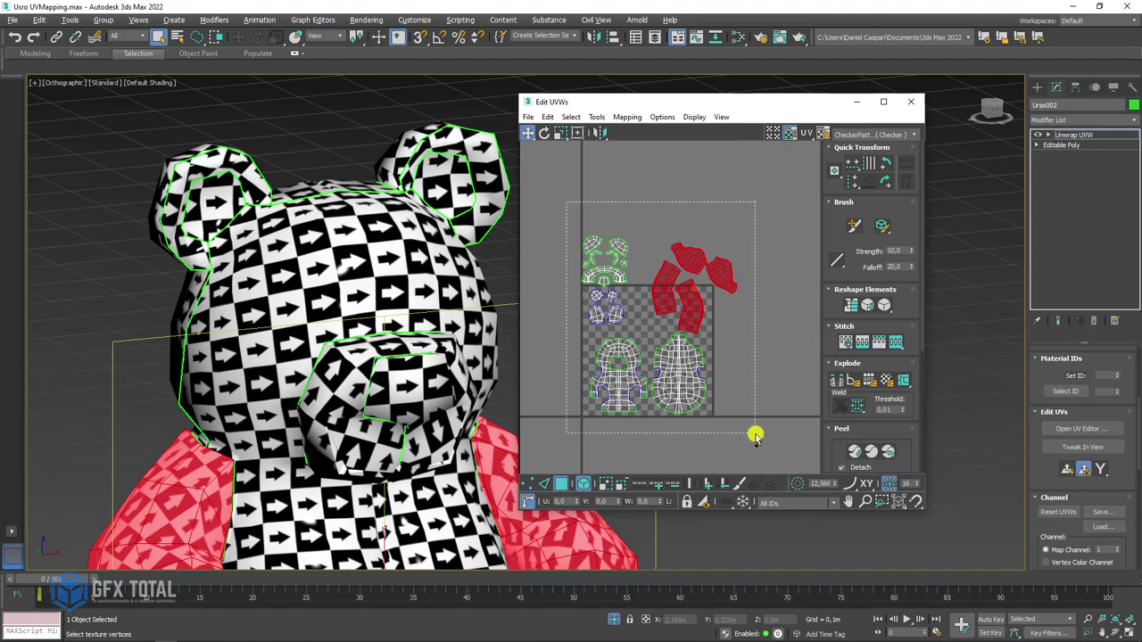
Select all UV shells and scale them down to fit the square
left_click_drag(705, 401, 756, 436)
left_click(560, 132)
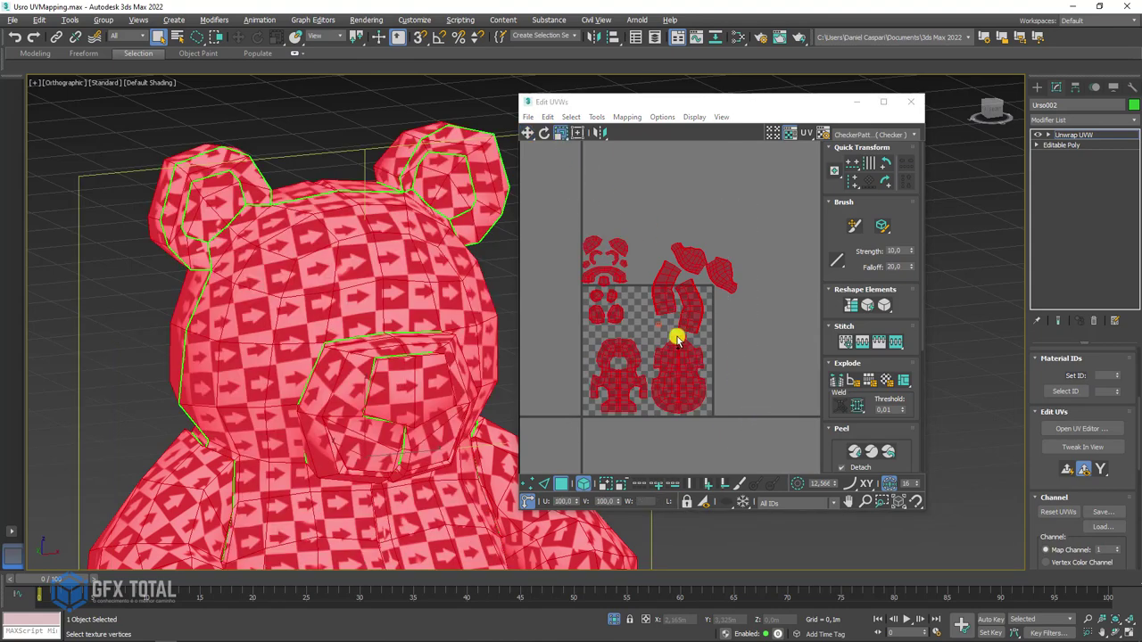
mouse_move(675, 339)
left_mouse_down()
mouse_move(684, 395)
mouse_move(550, 173)
left_mouse_up()
left_click(527, 132)
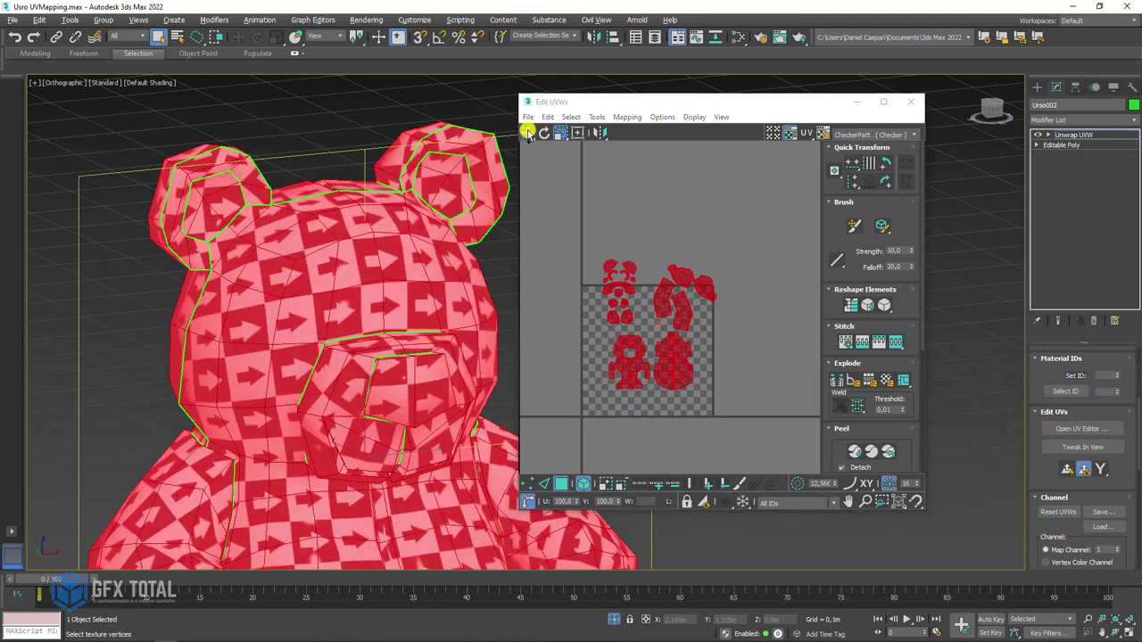
Reposition the body, ear and muzzle shells, and move the arm shells in, rotated upright
scroll(581, 265, "up", 2)
mouse_move(581, 264)
left_mouse_down()
mouse_move(714, 298)
mouse_move(675, 300)
left_mouse_up()
mouse_move(580, 143)
left_mouse_down()
mouse_move(663, 237)
mouse_move(637, 255)
mouse_move(642, 265)
left_mouse_up()
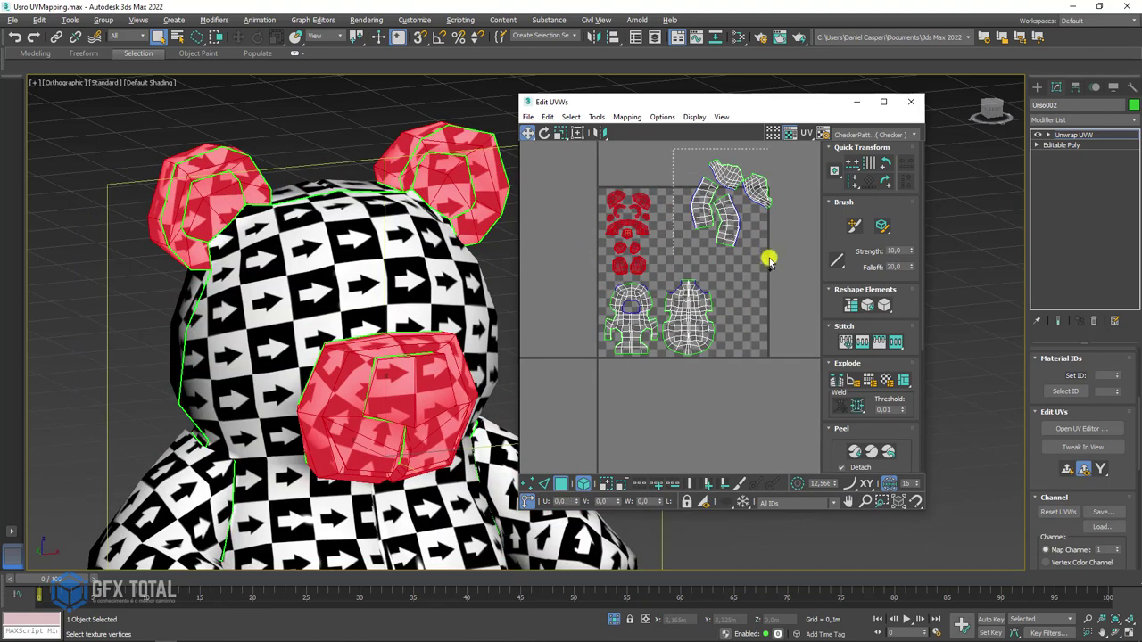
left_click(731, 219)
mouse_move(726, 230)
left_mouse_down()
mouse_move(693, 255)
mouse_move(713, 211)
mouse_move(755, 298)
mouse_move(684, 268)
mouse_move(707, 278)
mouse_move(730, 258)
mouse_move(713, 223)
left_mouse_up()
left_click(543, 133)
left_click(527, 132)
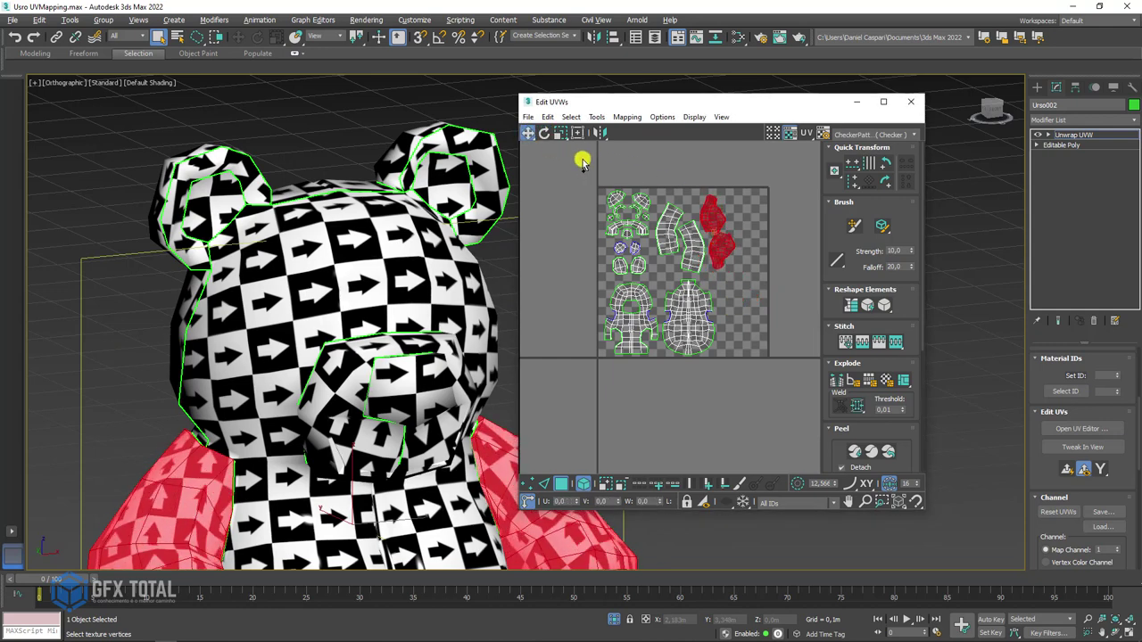
Shift all shells right to centre them in the tile, then select everything again
key("ctrl+a")
scroll(729, 285, "up", 3)
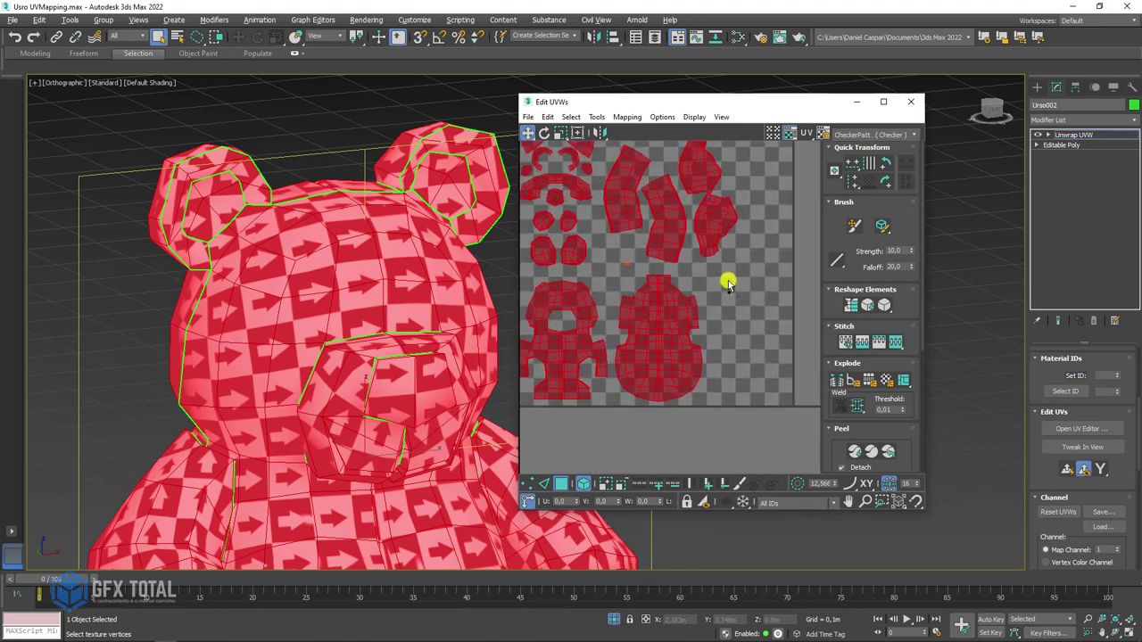
scroll(723, 277, "down", 2)
middle_click_drag(721, 272, 712, 299)
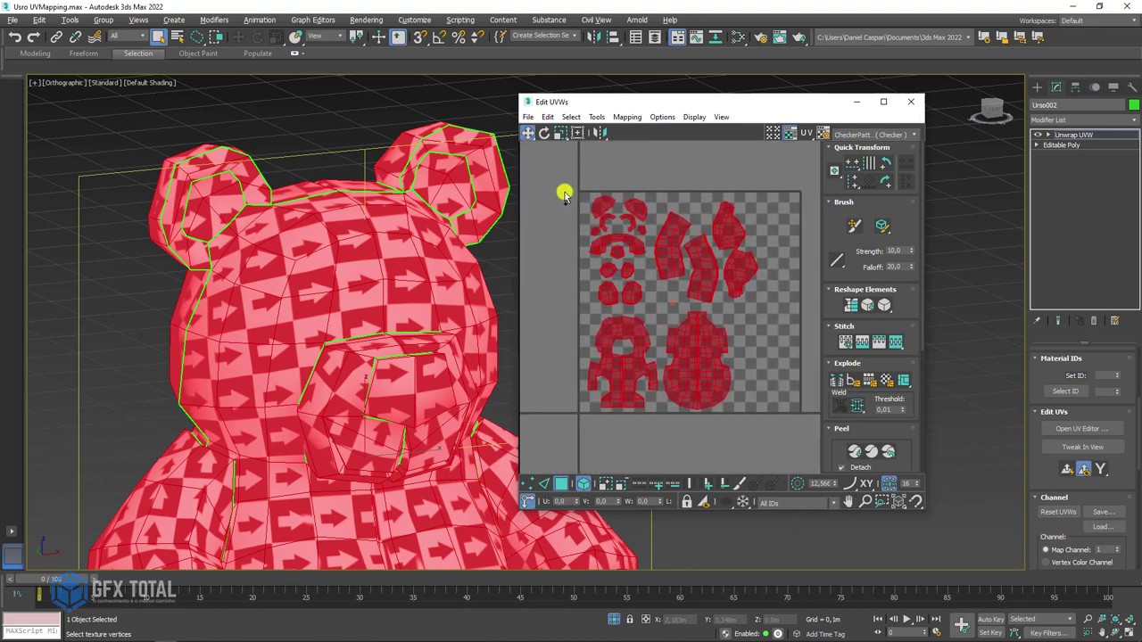
left_click_drag(722, 395, 748, 390)
left_click(797, 339)
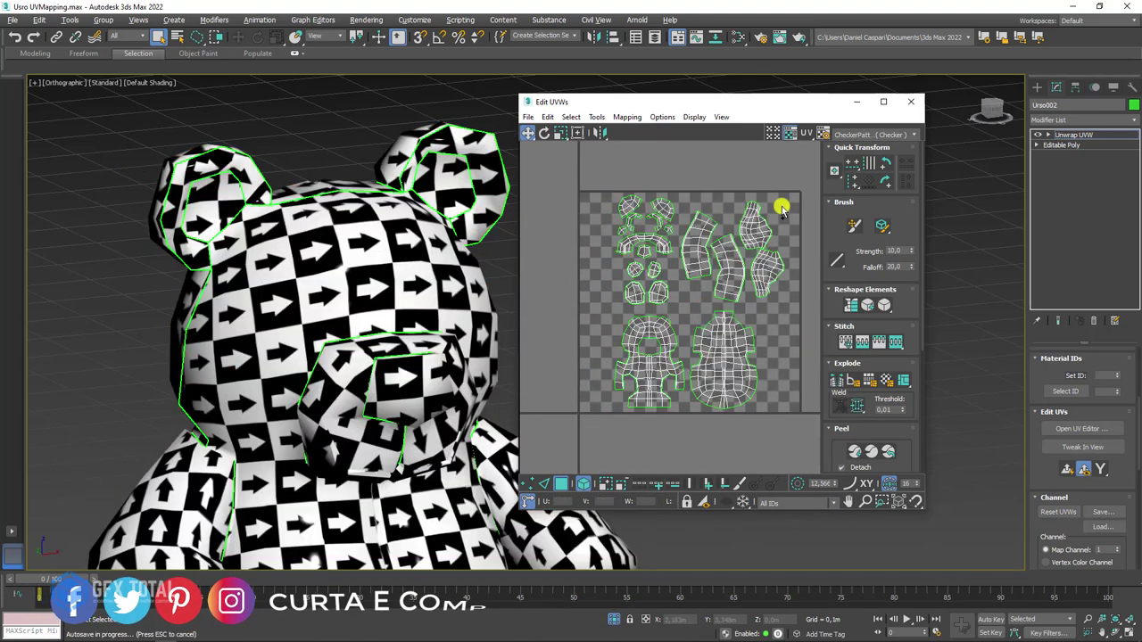
middle_click_drag(693, 250, 682, 227)
key("ctrl+a")
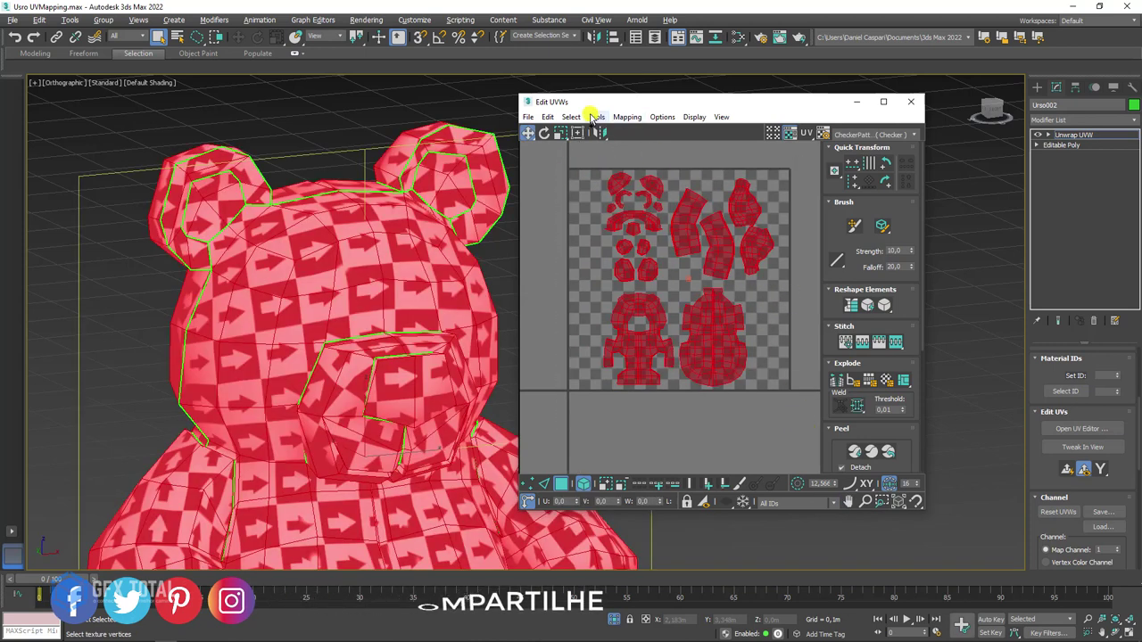
Open Render UVW Template settings, keeping the default 1024 × 1024 output
left_click(594, 117)
left_click(637, 335)
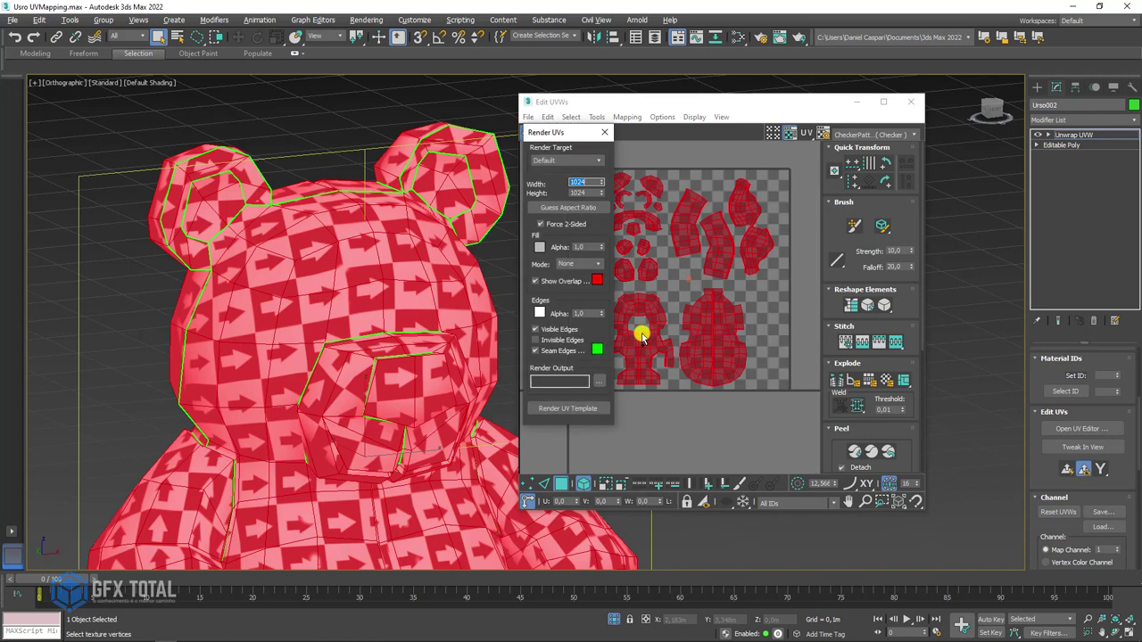
left_click(598, 162)
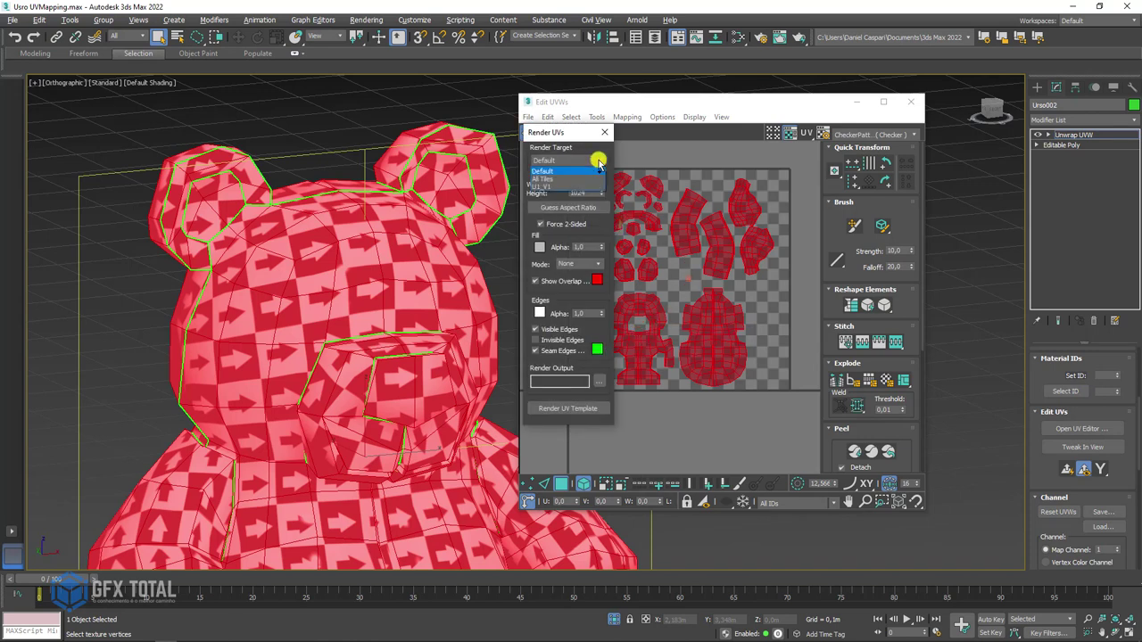
left_click(598, 161)
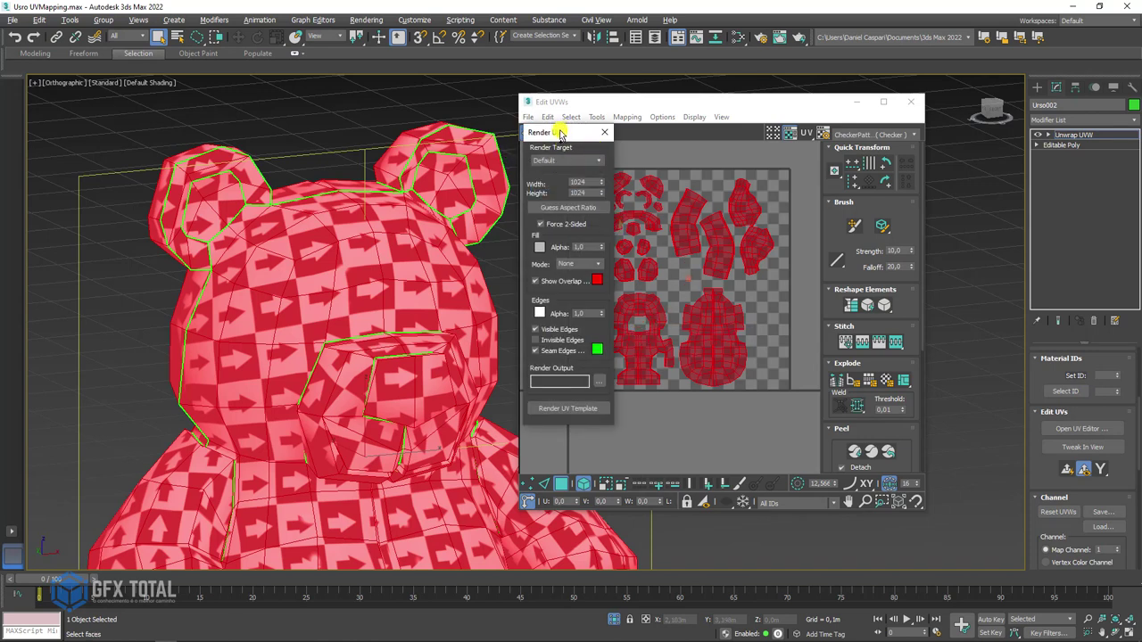
left_click_drag(560, 132, 485, 112)
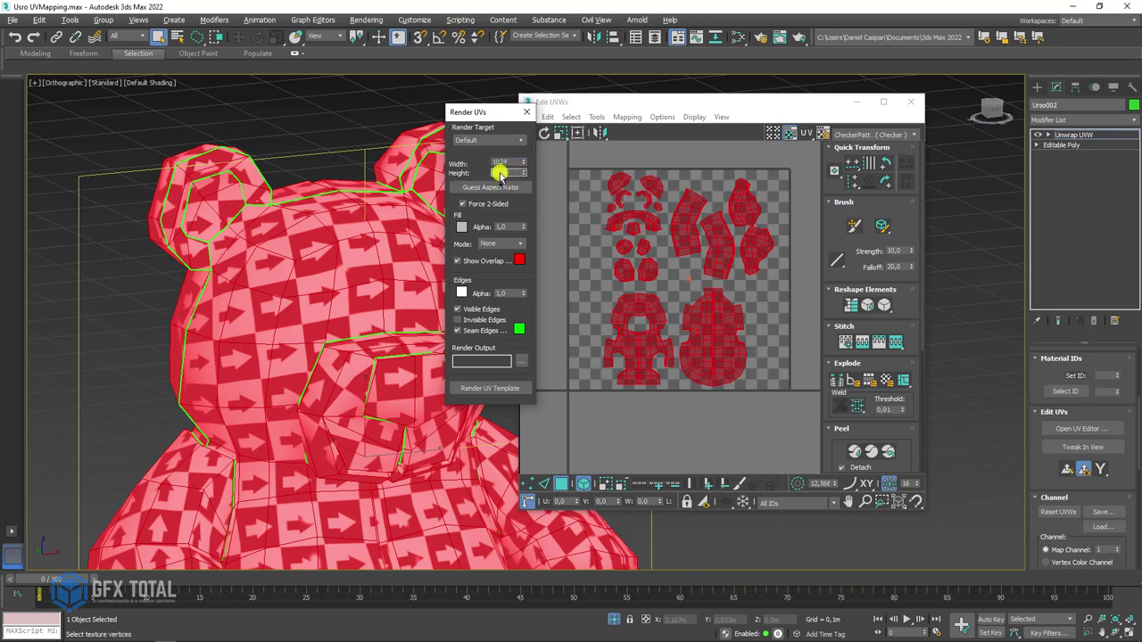
Render the UV wireframe template, zoom in to inspect it, and close the preview
left_click(490, 389)
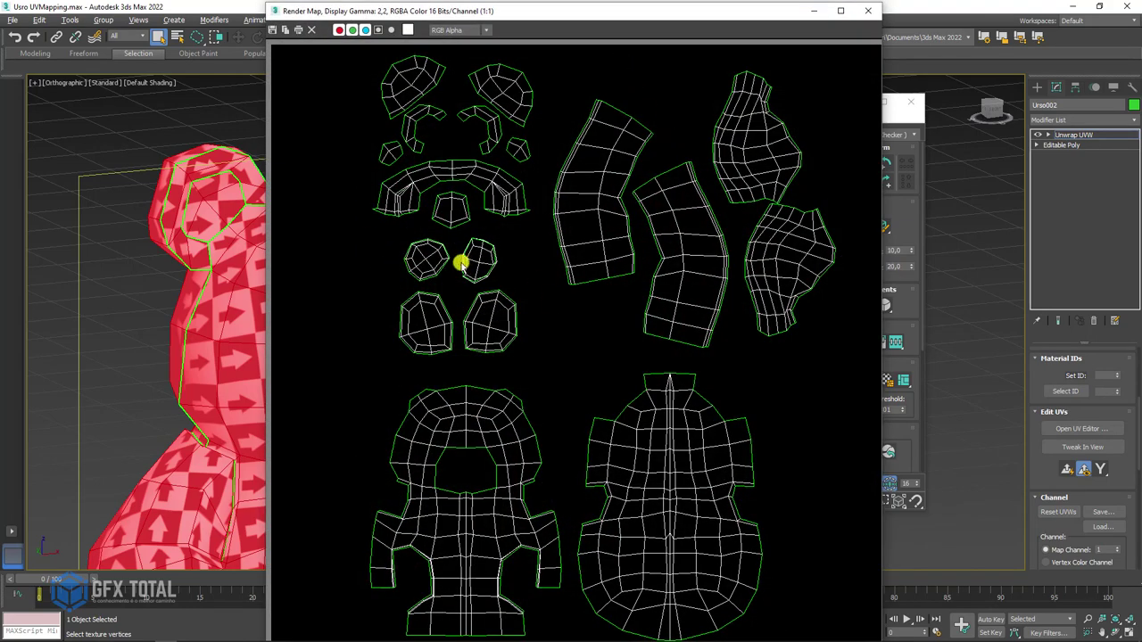
scroll(508, 203, "up", 2)
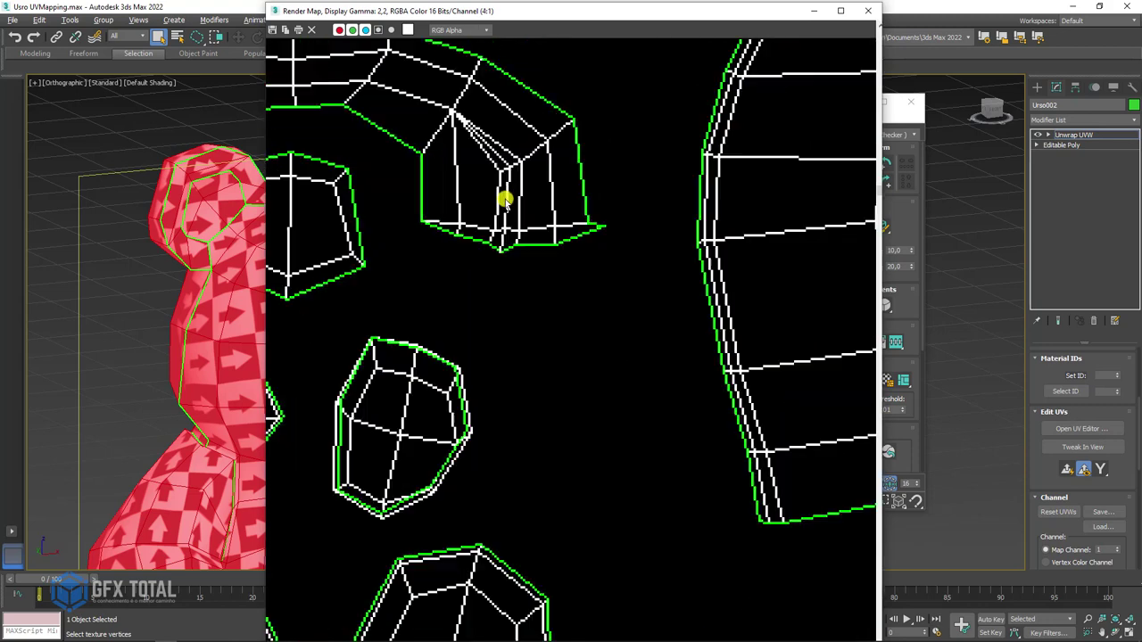
scroll(504, 196, "up", 2)
scroll(525, 250, "down", 4)
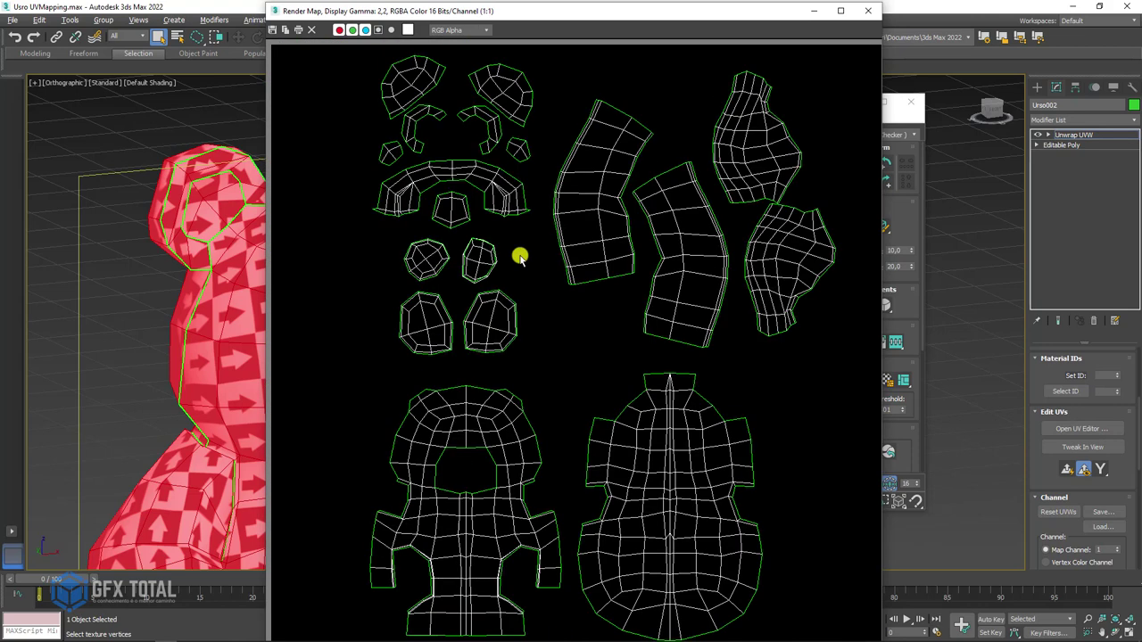
left_click(863, 11)
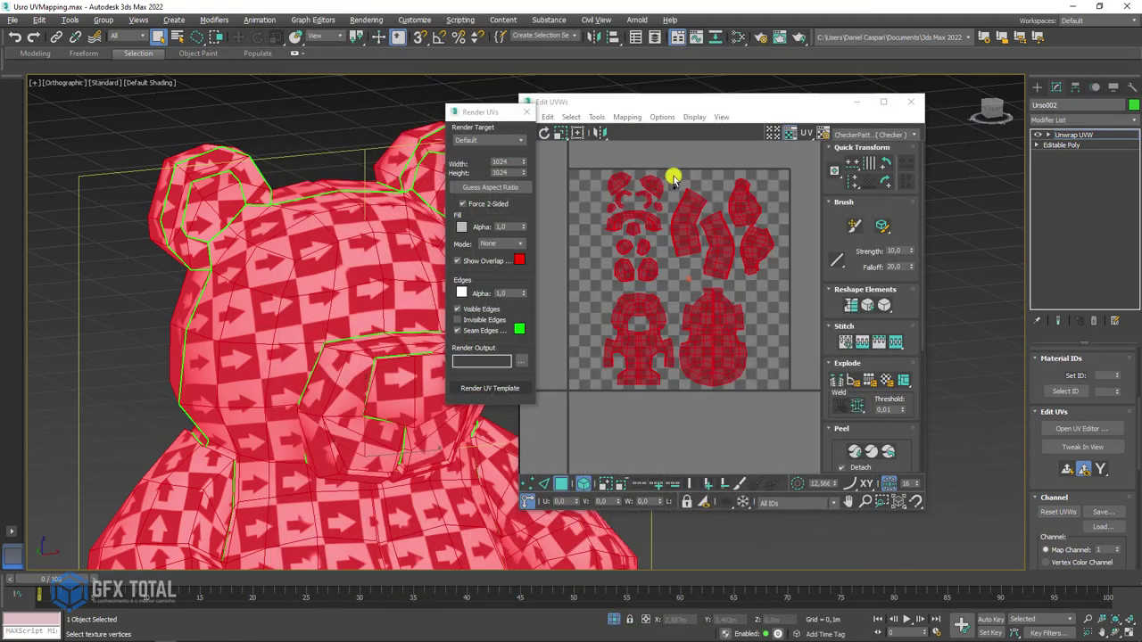
Set the template fill mode to Solid and clear the UV selection
left_click(518, 245)
left_click(496, 264)
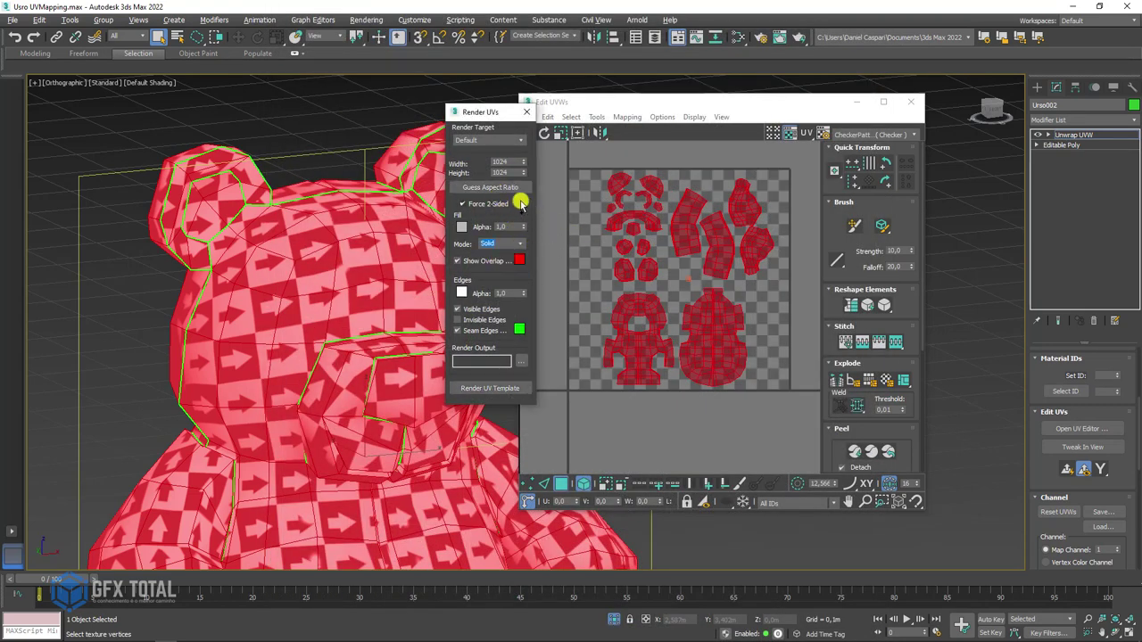
left_click(574, 274)
scroll(615, 219, "up", 3)
scroll(591, 242, "up", 3)
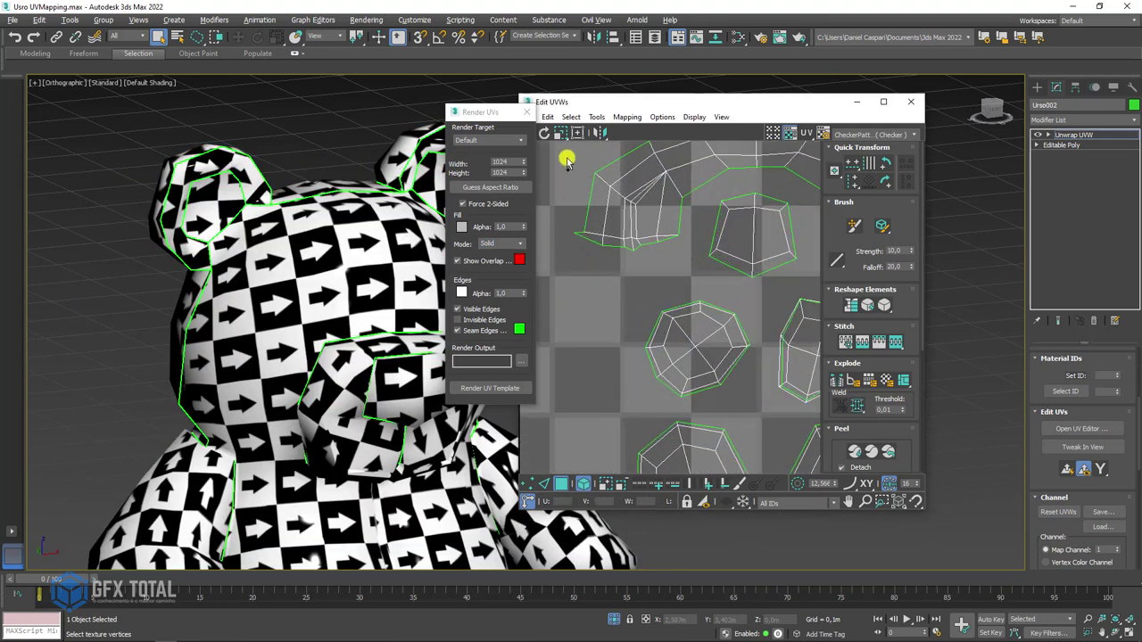
left_click_drag(481, 115, 413, 116)
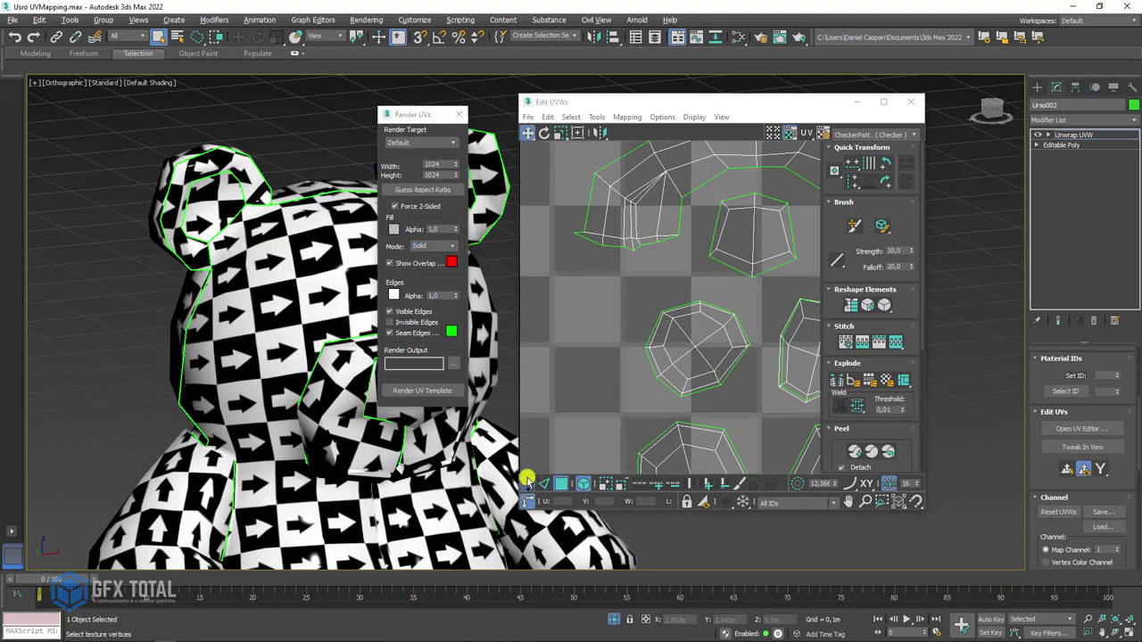
Select the arc-shaped muzzle island in element mode and move it down
left_click(526, 482)
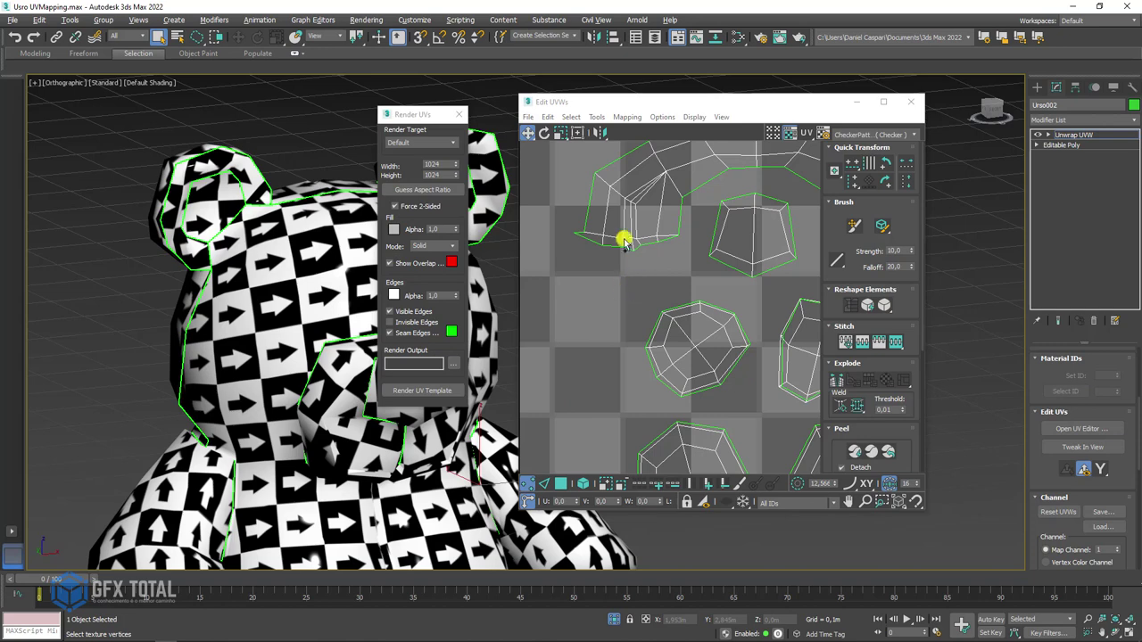
left_click(624, 242)
scroll(616, 339, "down", 5)
scroll(604, 362, "up", 2)
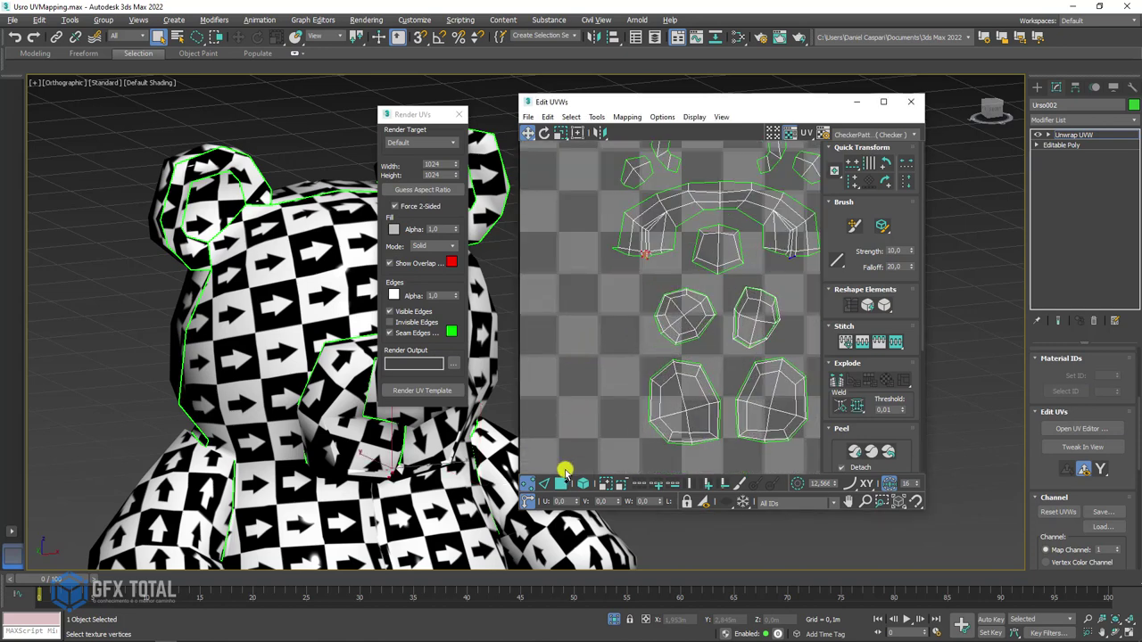
left_click(582, 484)
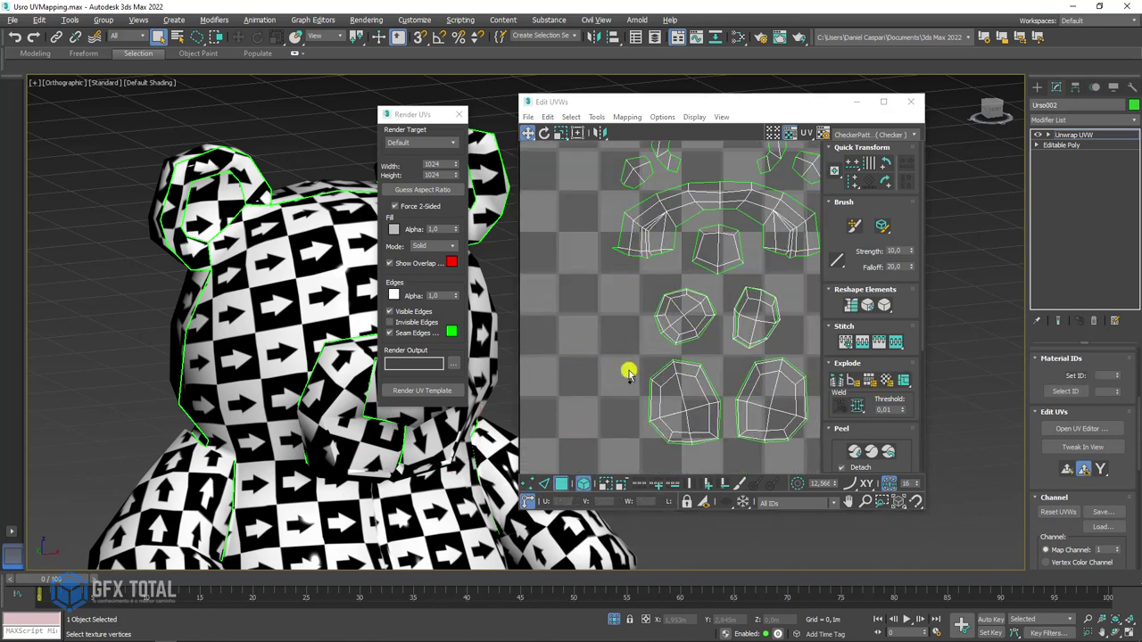
left_click_drag(648, 256, 666, 277)
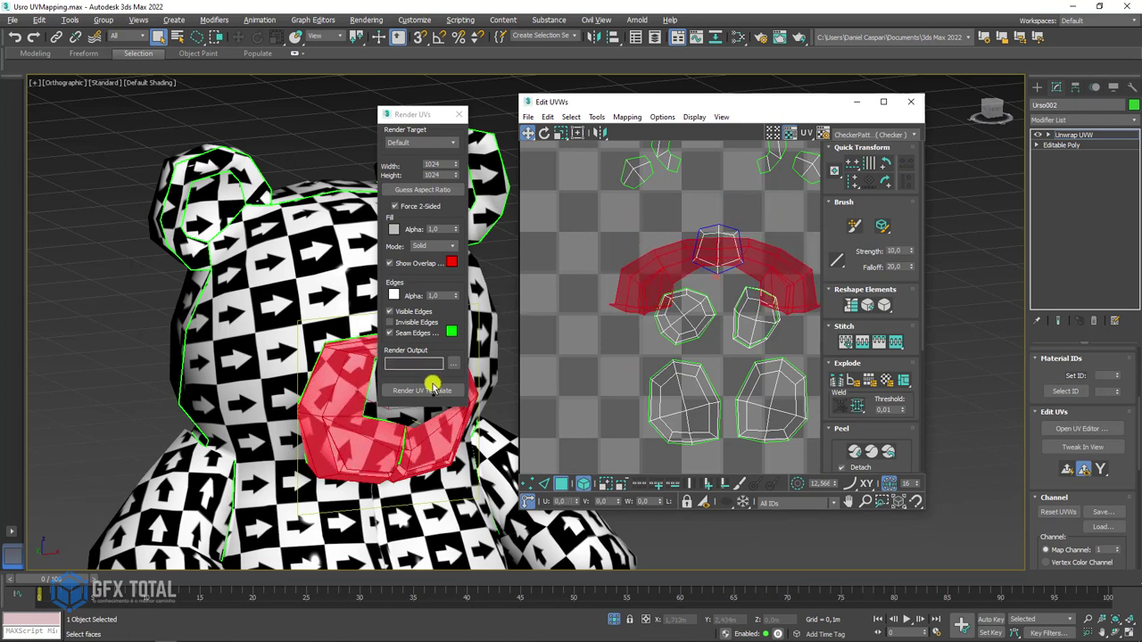
Render a Solid-fill UV template and zoom in to check for overlaps
left_click(450, 248)
left_click(449, 253)
left_click(450, 390)
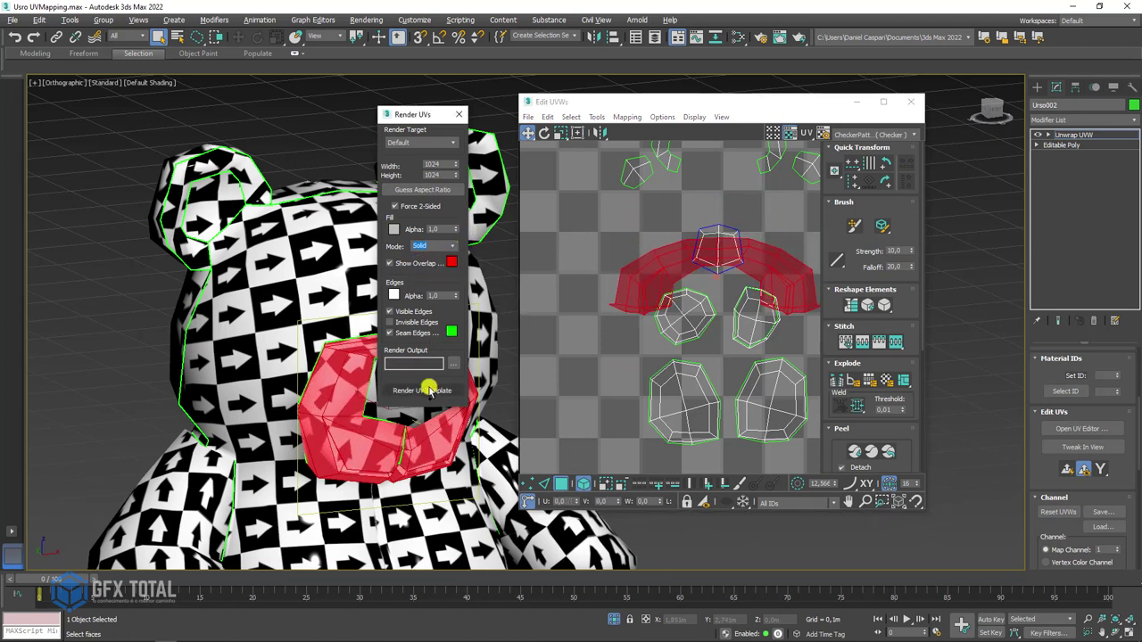
scroll(438, 193, "up", 1)
scroll(438, 193, "up", 1)
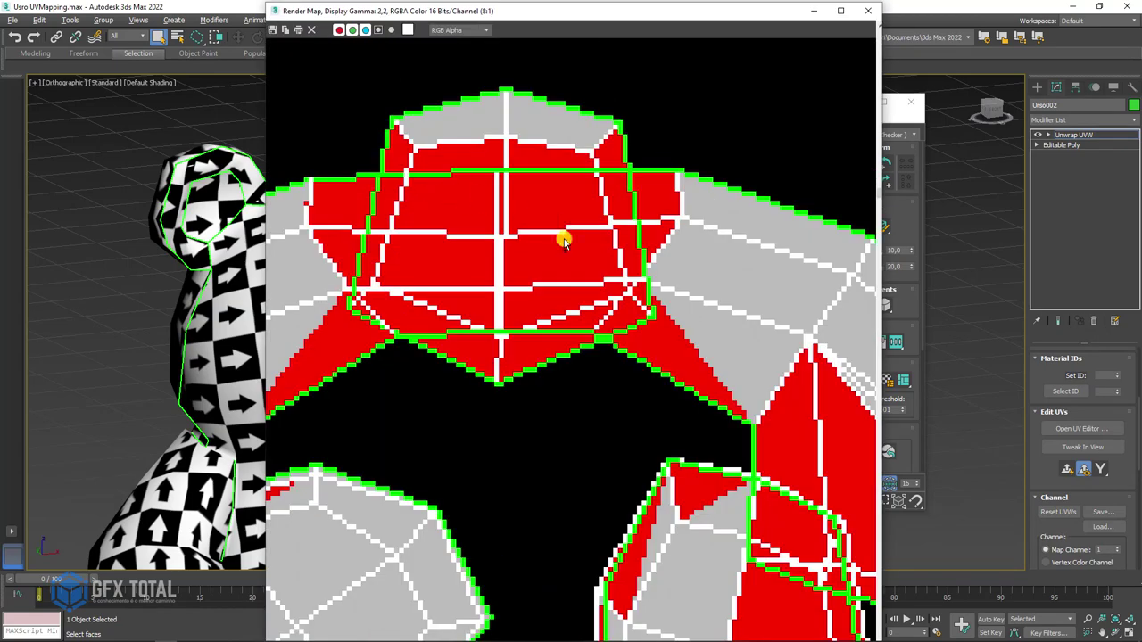
scroll(565, 237, "up", 1)
scroll(477, 234, "down", 2)
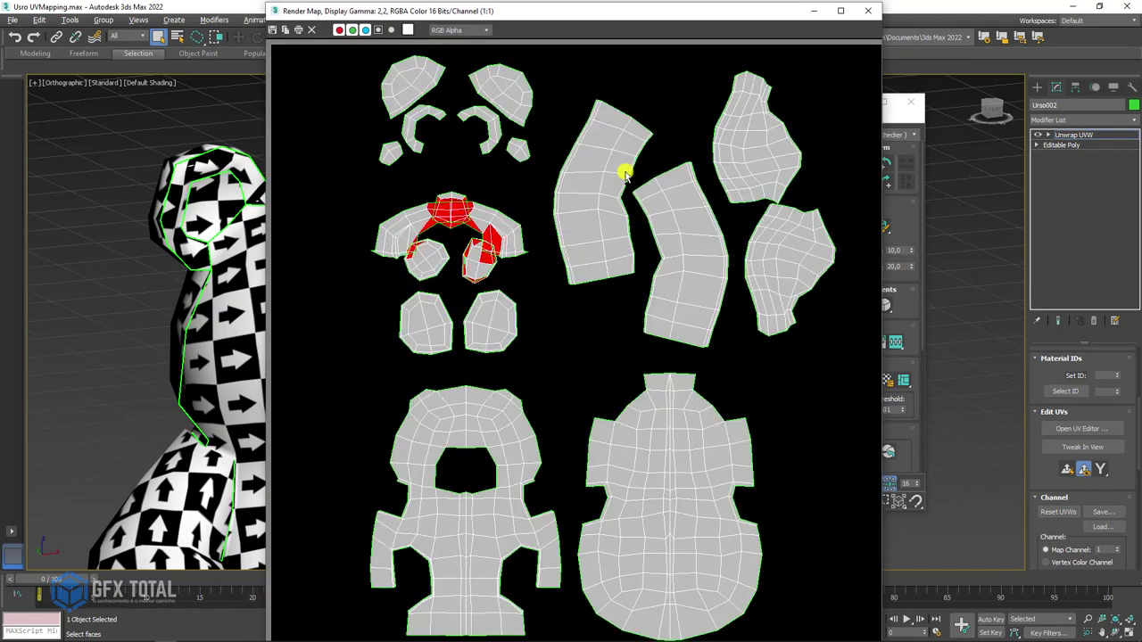
left_click(864, 12)
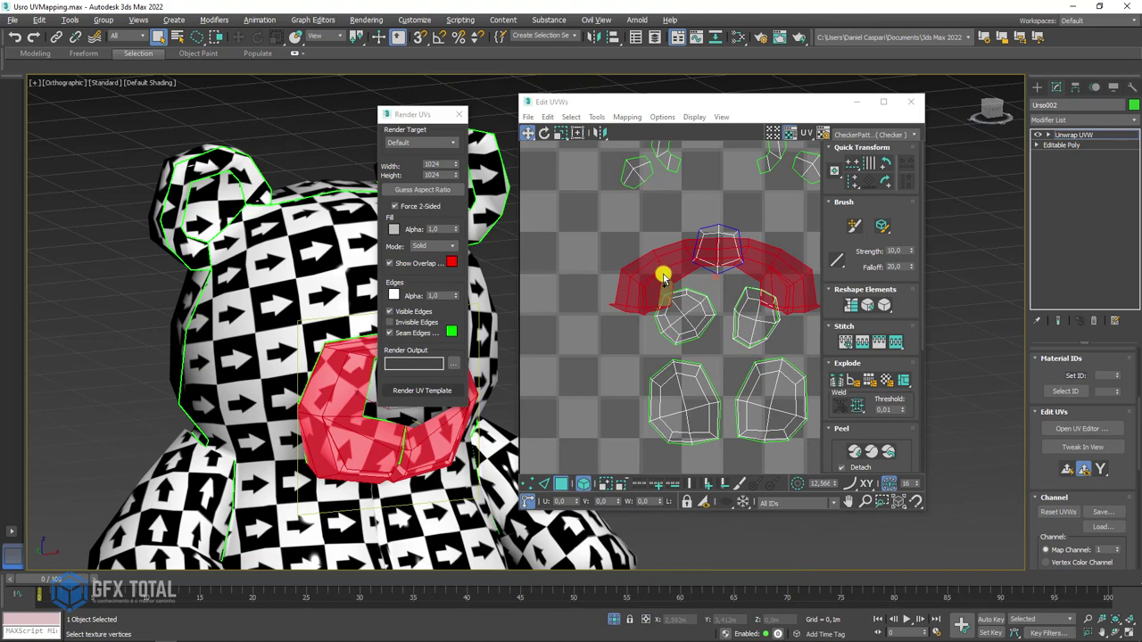
Nudge the muzzle island back up, re-render, then select the small overlapping shell
left_click_drag(663, 276, 667, 220)
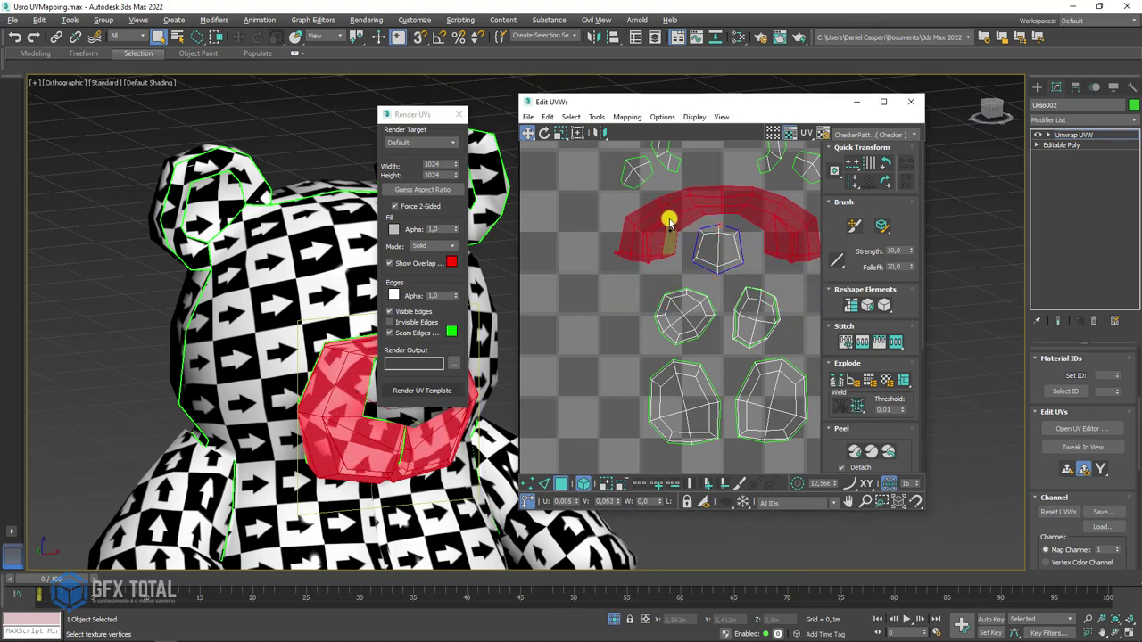
left_click(425, 391)
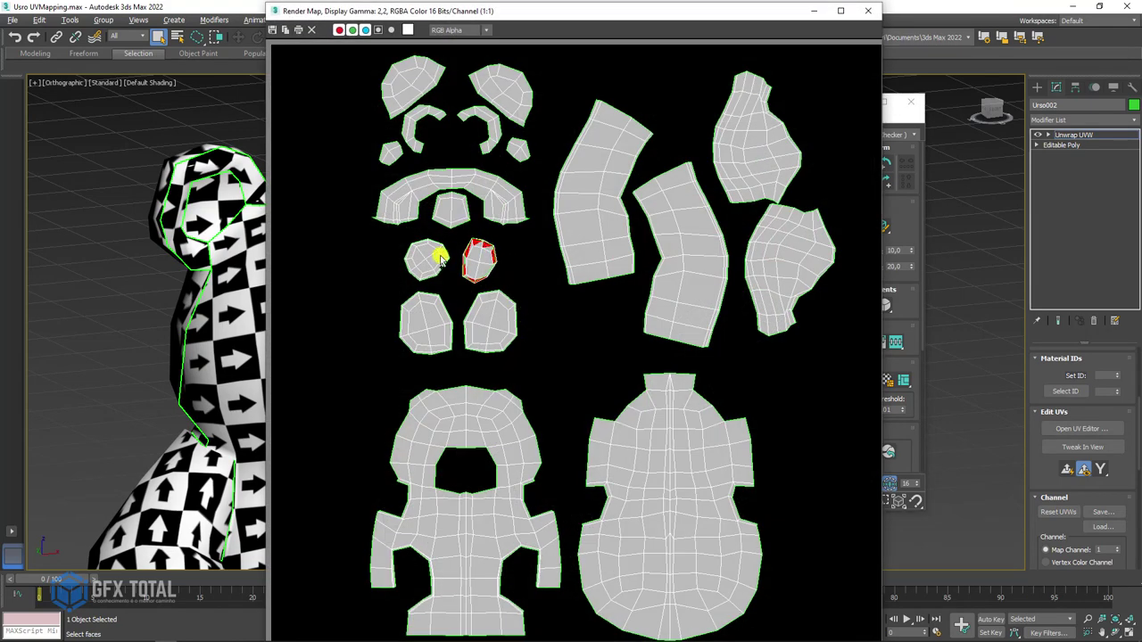
scroll(440, 259, "up", 3)
scroll(547, 222, "down", 1)
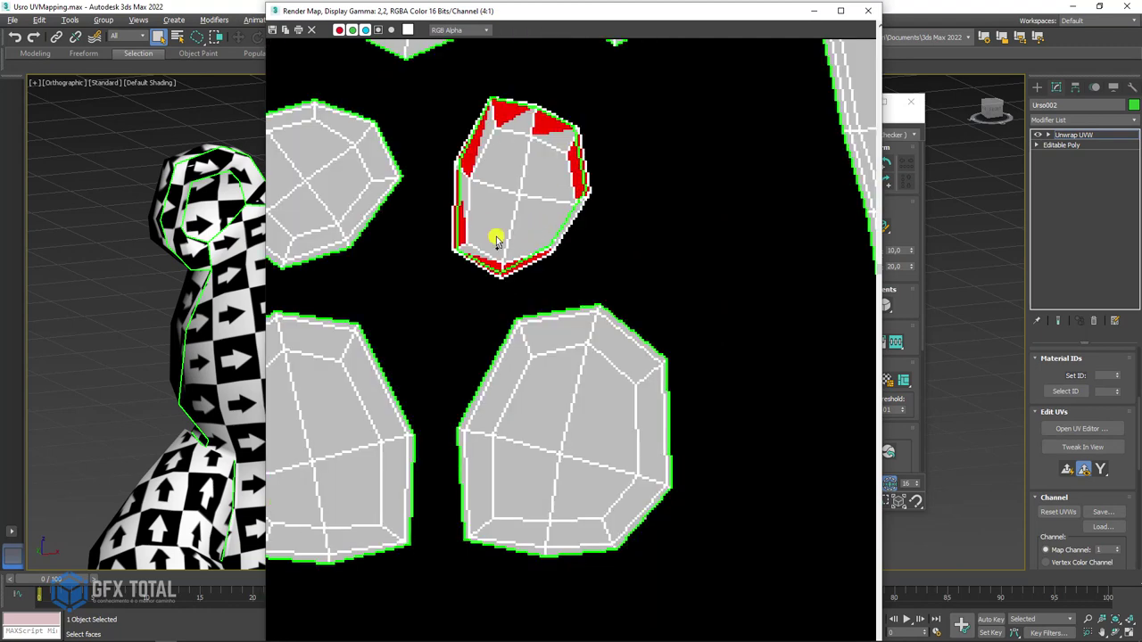
scroll(504, 239, "down", 1)
left_click(867, 11)
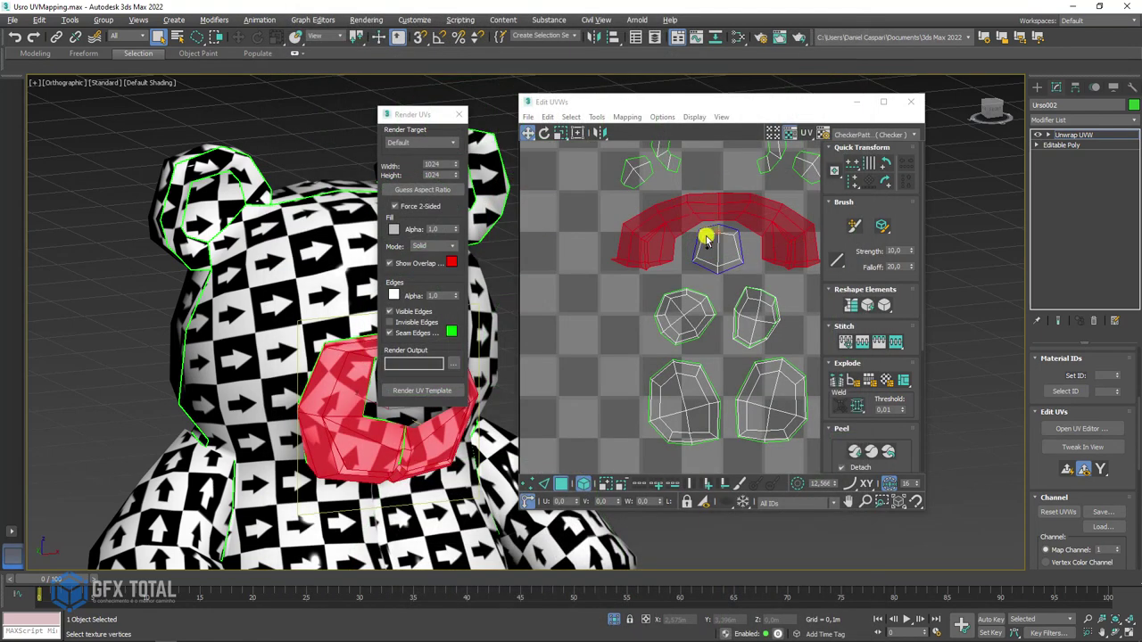
scroll(657, 224, "down", 1)
scroll(695, 237, "down", 1)
left_click(689, 289)
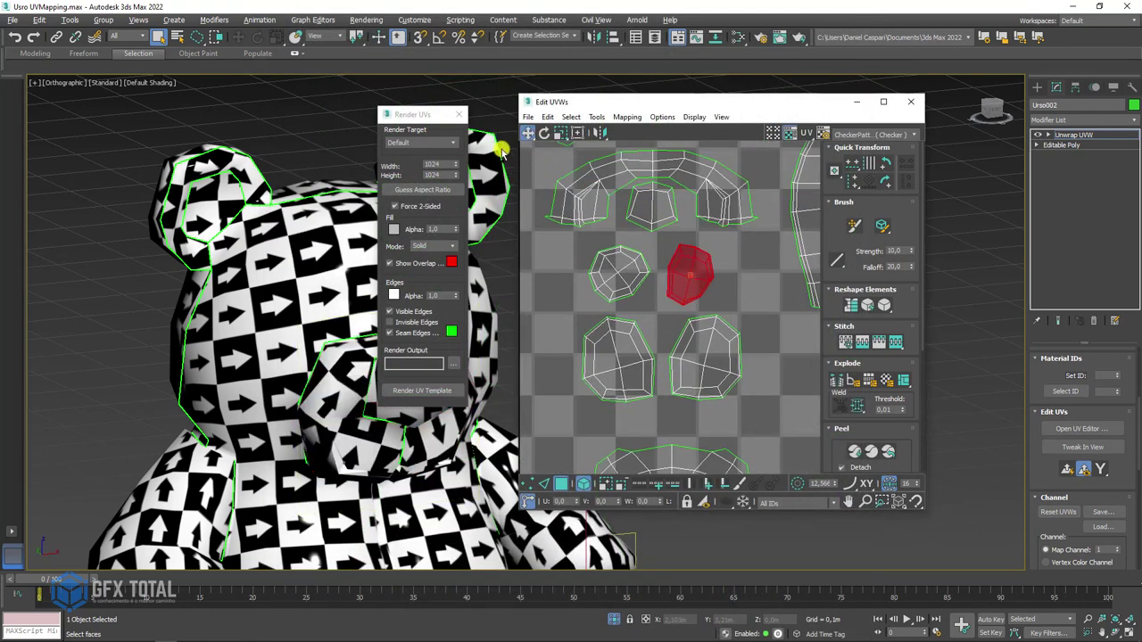
Relax the small overlapping shell with Tools > Relax, then re-render the UV template
left_click(596, 116)
left_click(616, 316)
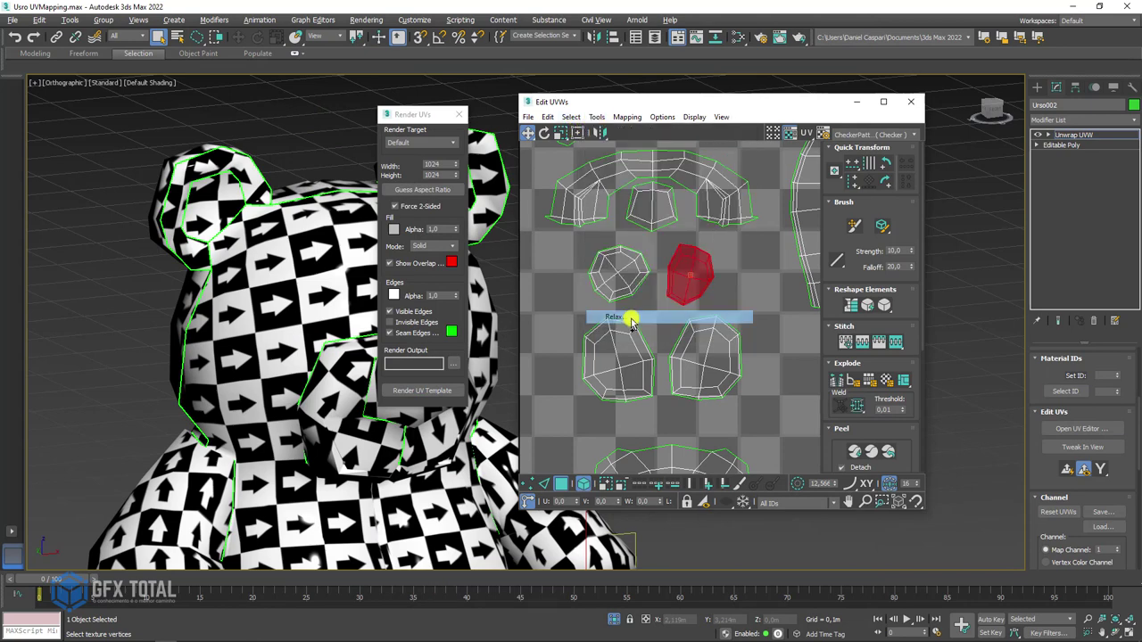
left_click(858, 203)
left_click(858, 205)
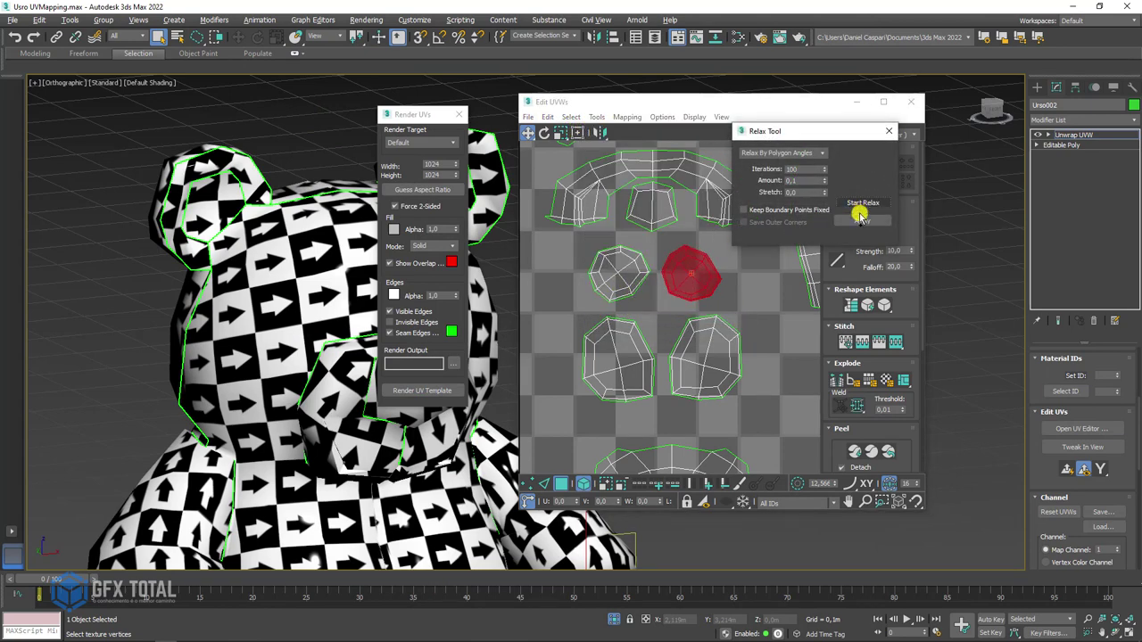
left_click(444, 389)
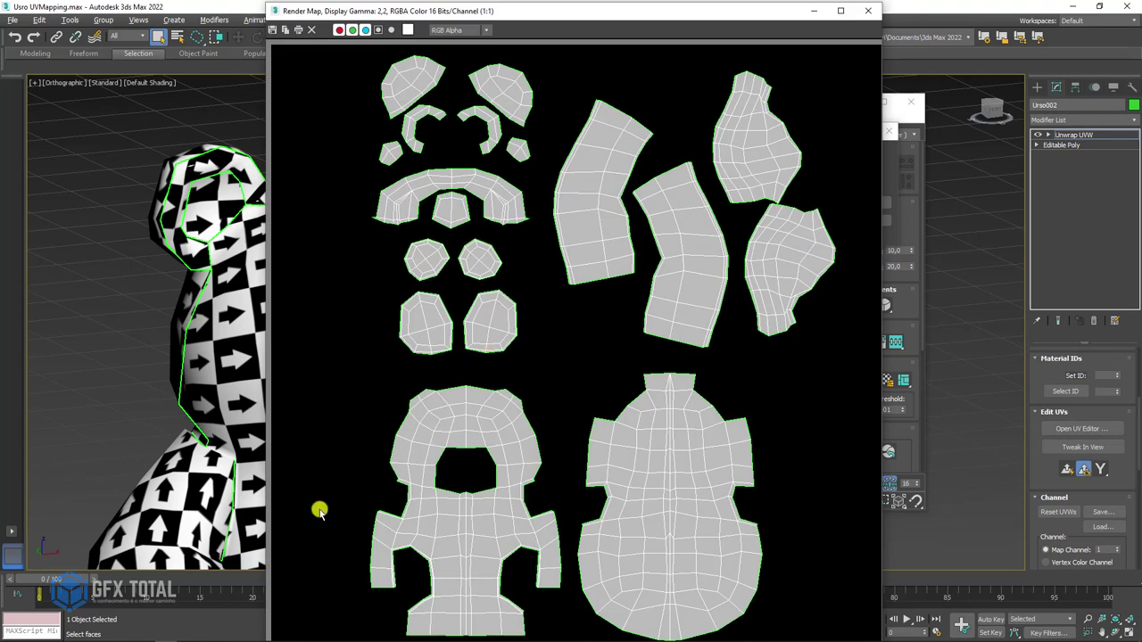
Save the rendered UV template as a JPEG image named UVW
left_click(273, 30)
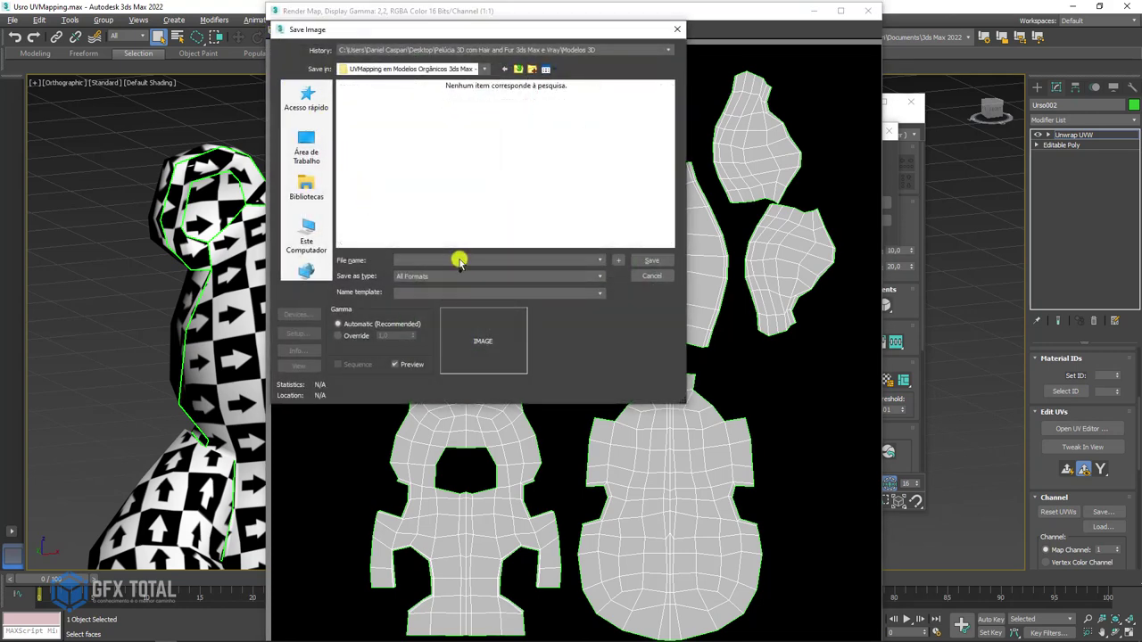
type("U")
key("BackSpace")
type("UVM")
type("W")
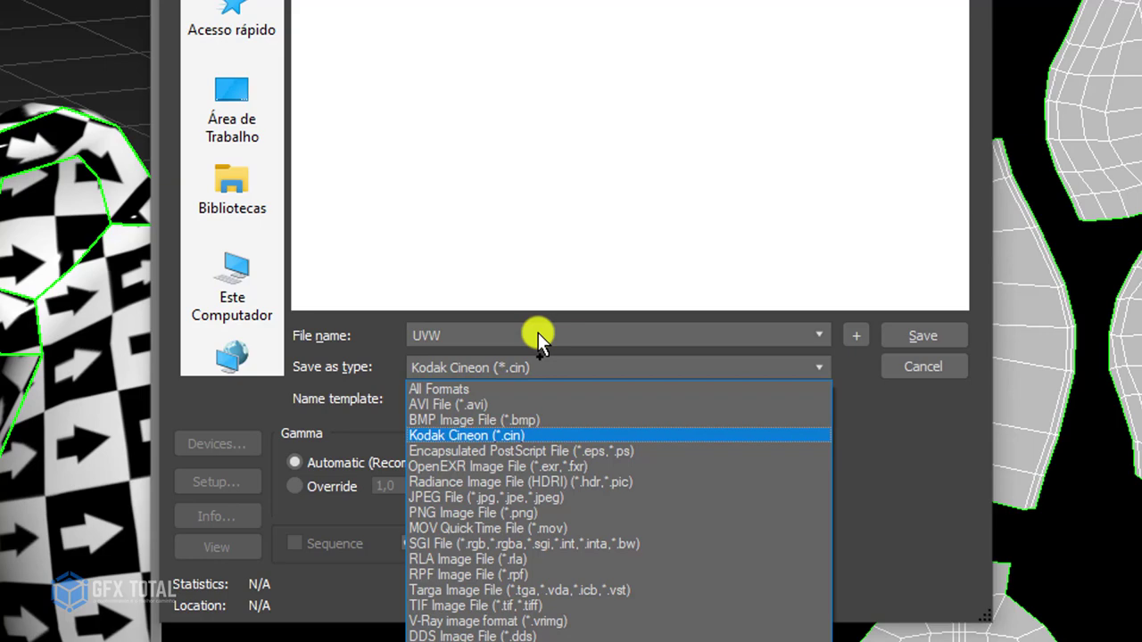
key("j")
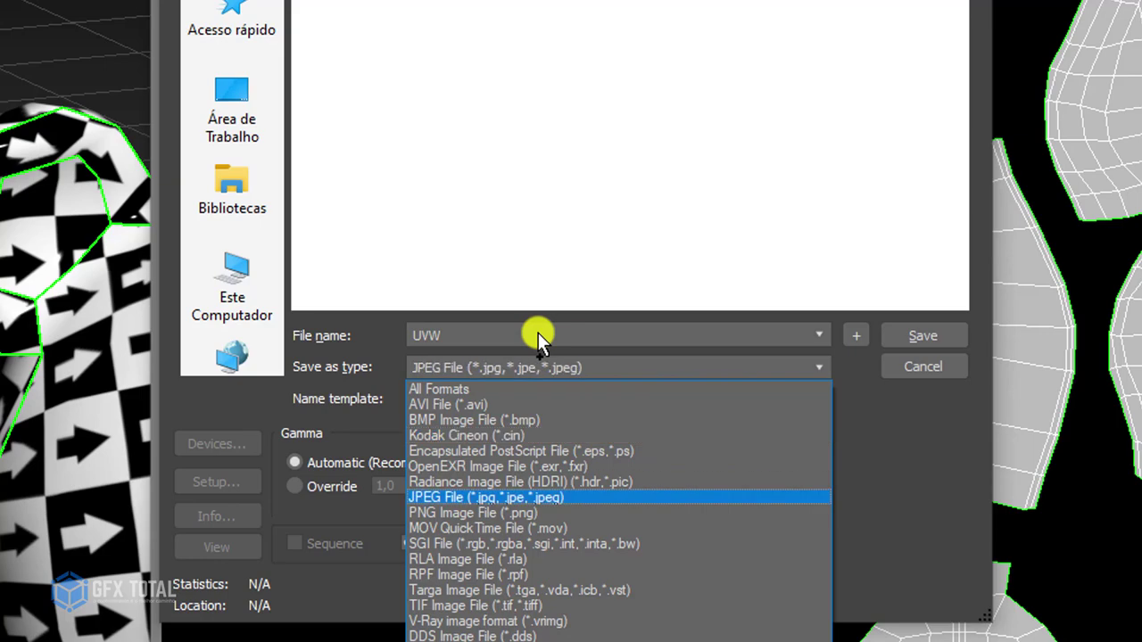
key("p")
key("Up")
key("Return")
key("Return")
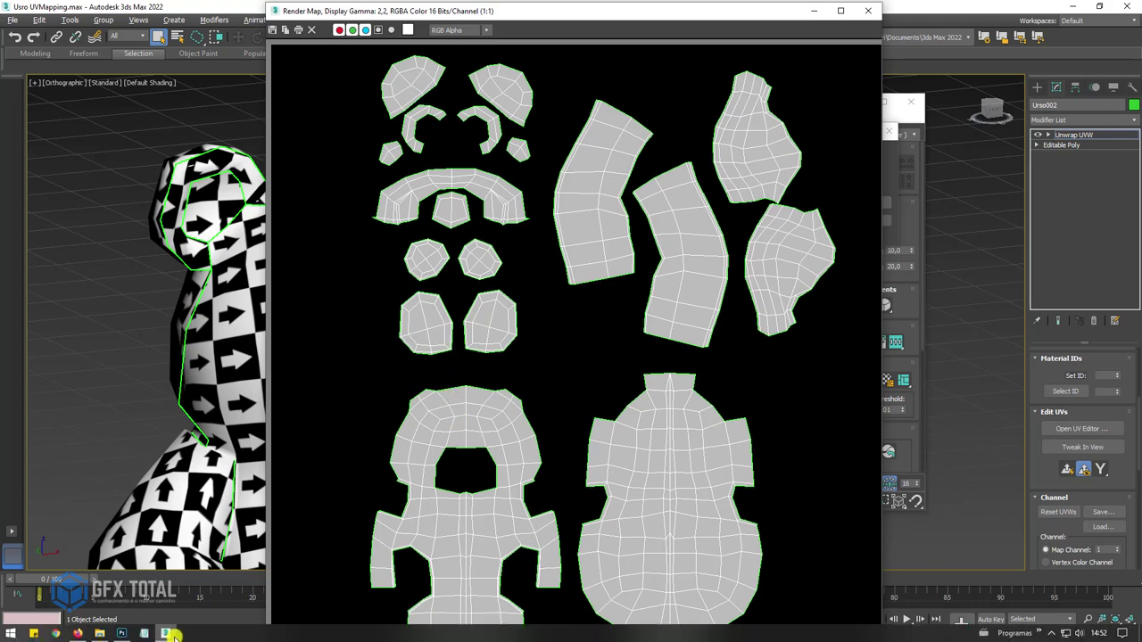
Bring up the project folder in File Explorer showing UVW.jpg beside the psd and max files
left_click(99, 633)
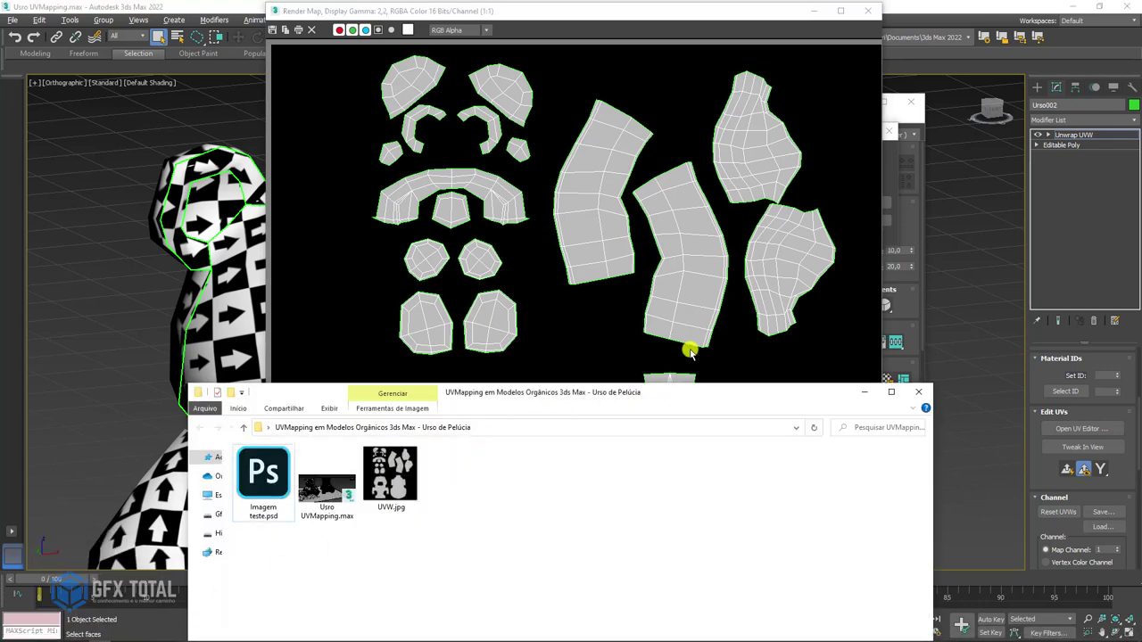
left_click_drag(706, 385, 700, 170)
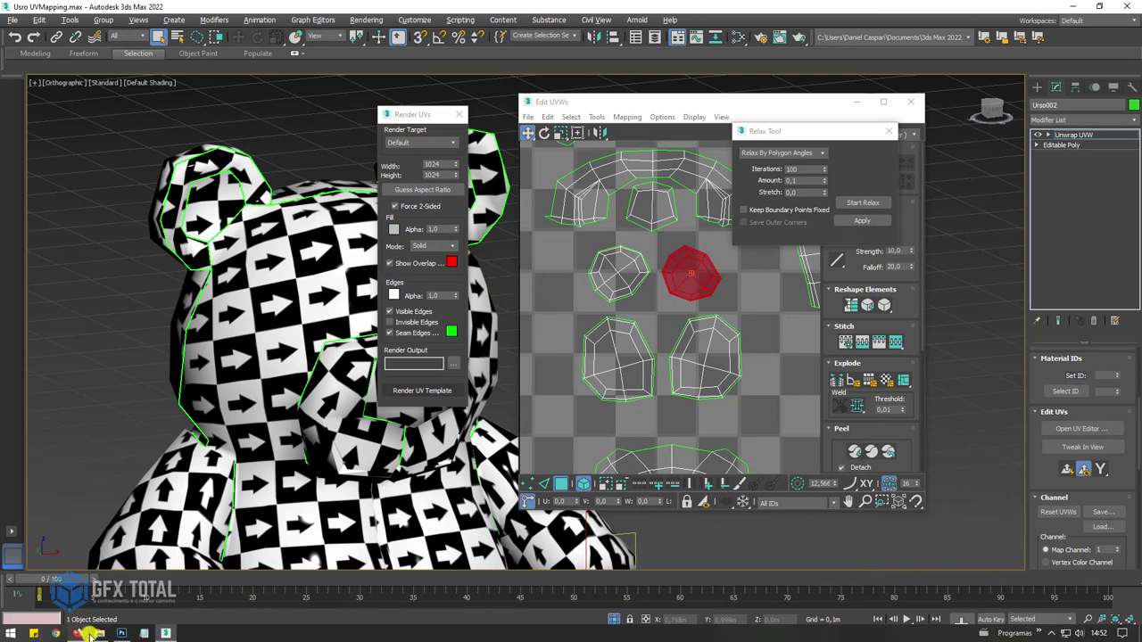
left_click(94, 634)
mouse_move(401, 263)
left_mouse_down()
mouse_move(437, 345)
mouse_move(122, 630)
mouse_move(497, 291)
mouse_move(553, 30)
mouse_move(517, 38)
left_mouse_up()
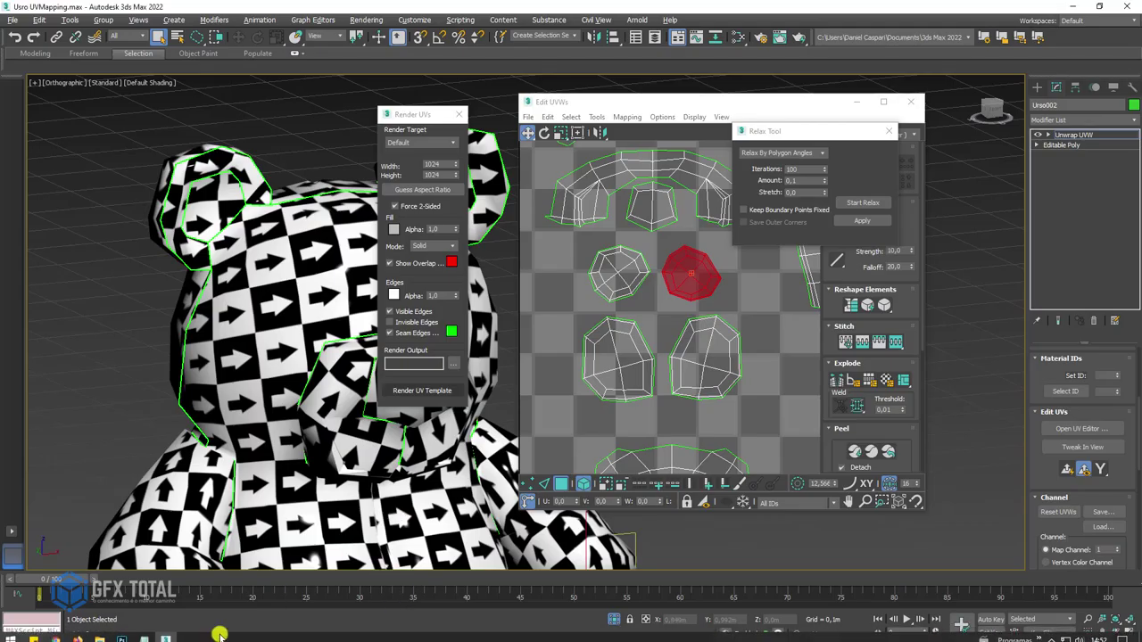
left_click(102, 635)
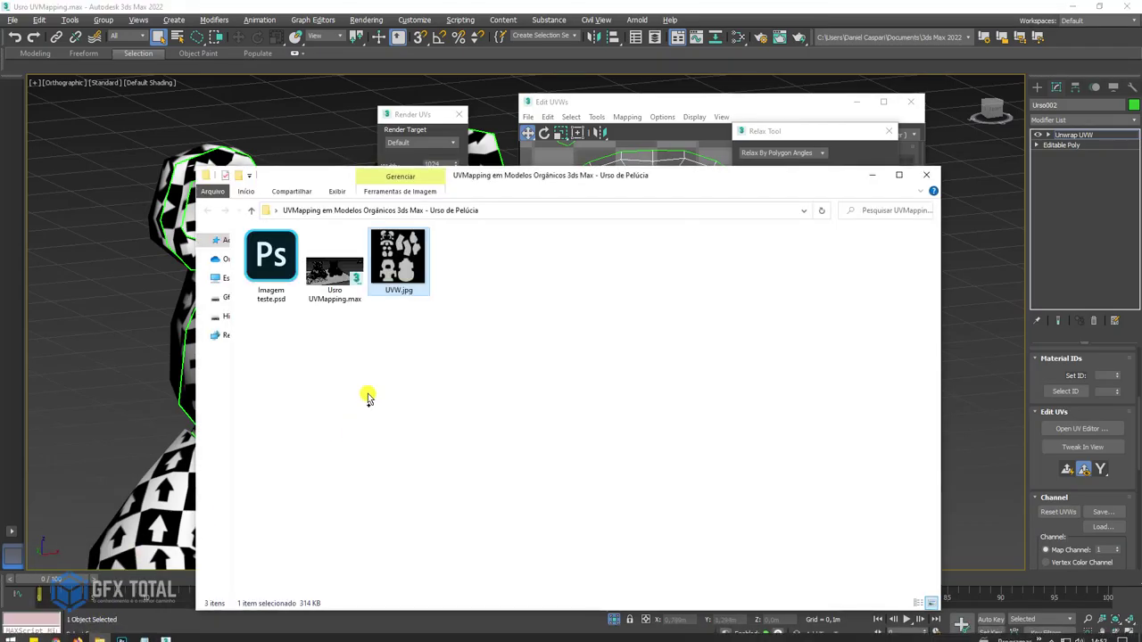
Place UVW.jpg into Imagem teste.psd, move the UVW layer to the top, and save
mouse_move(396, 266)
left_mouse_down()
mouse_move(125, 633)
mouse_move(123, 46)
mouse_move(323, 196)
left_mouse_up()
left_click_drag(450, 318, 464, 311)
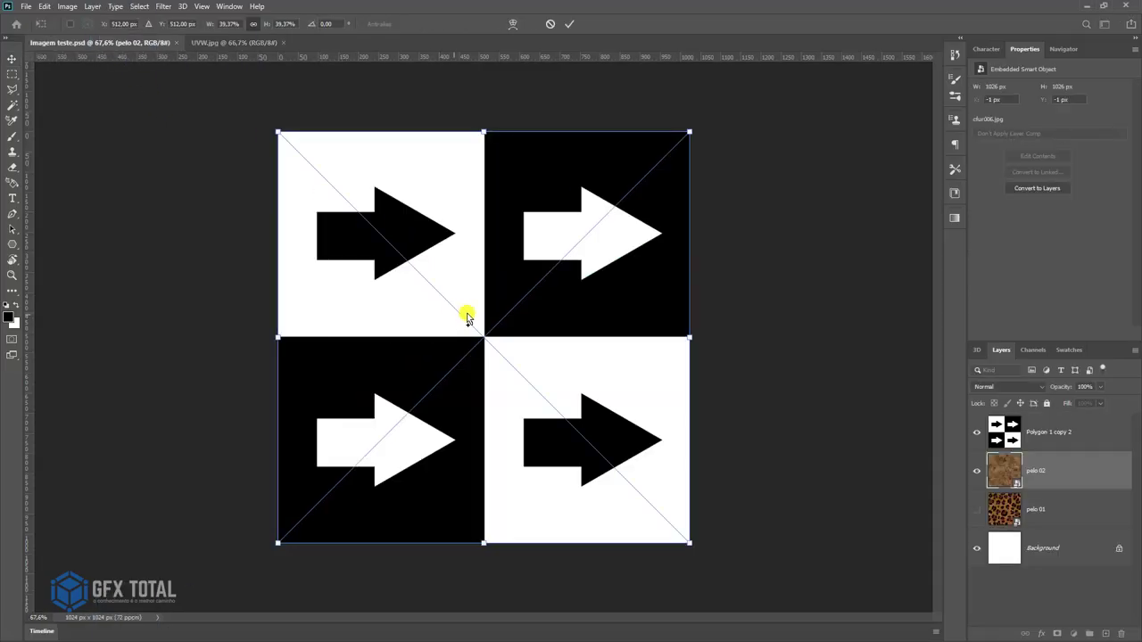
key("Return")
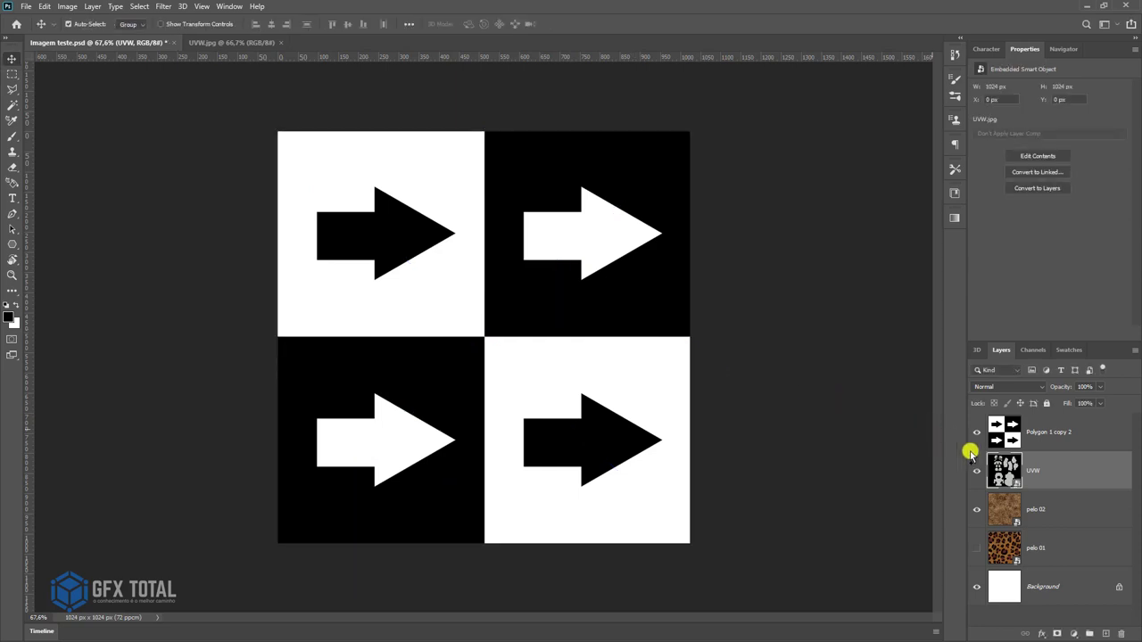
left_click_drag(1018, 476, 1022, 428)
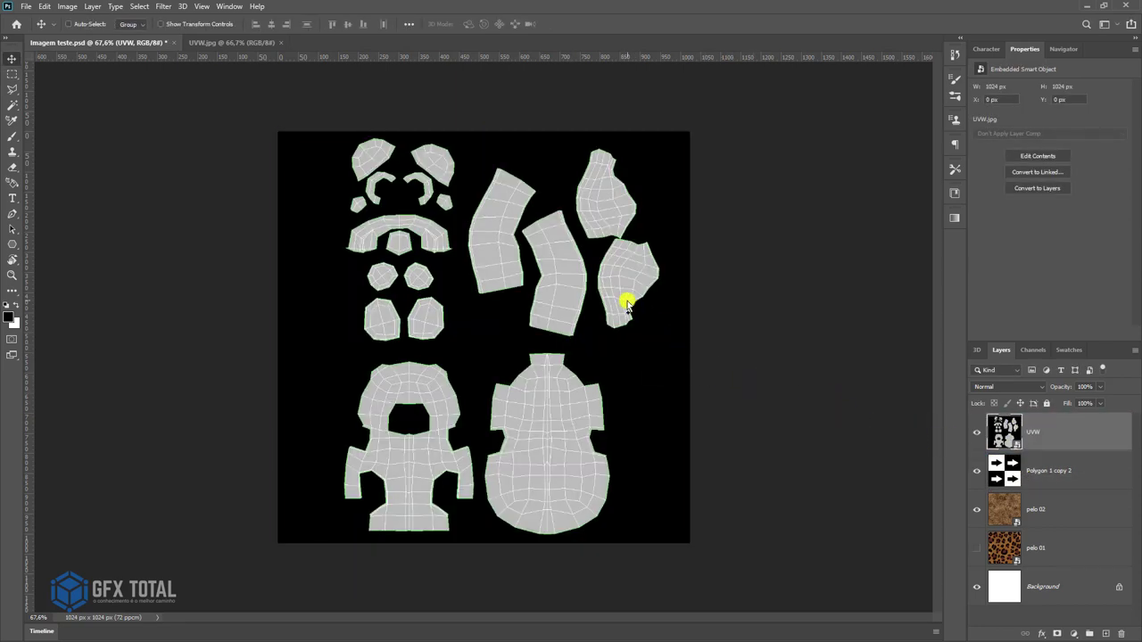
key("ctrl+s")
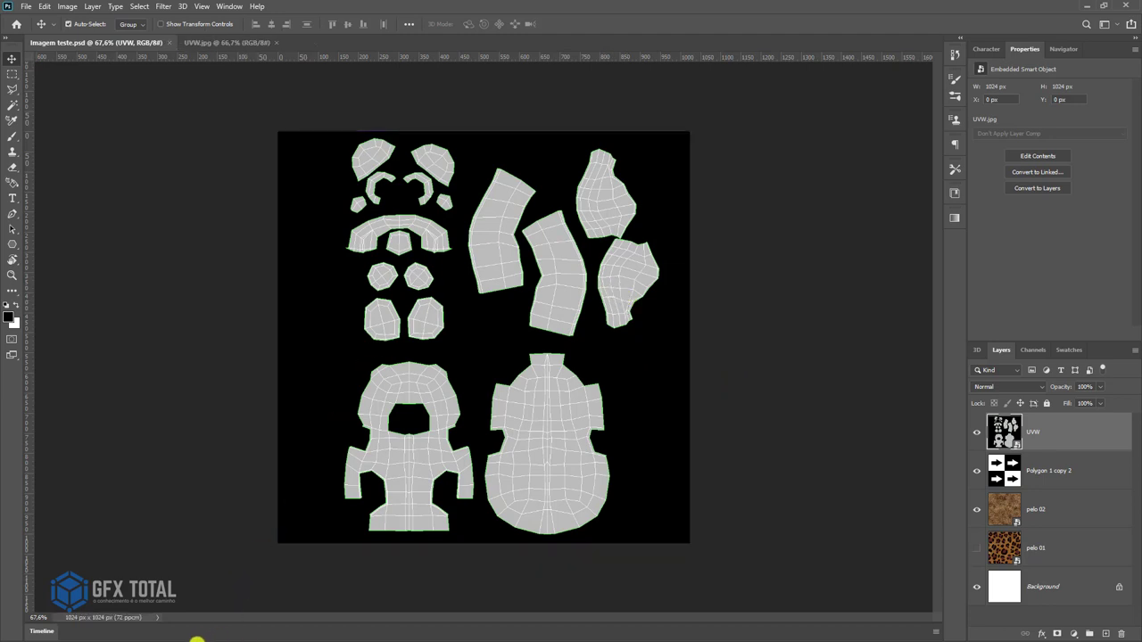
left_click(241, 577)
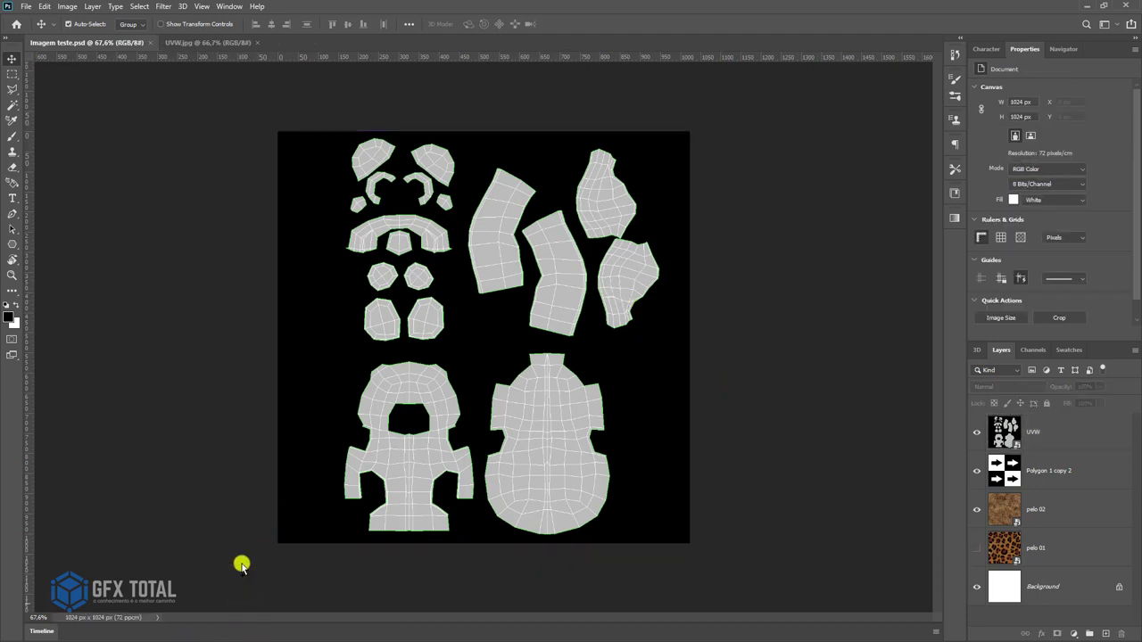
key("alt+Tab")
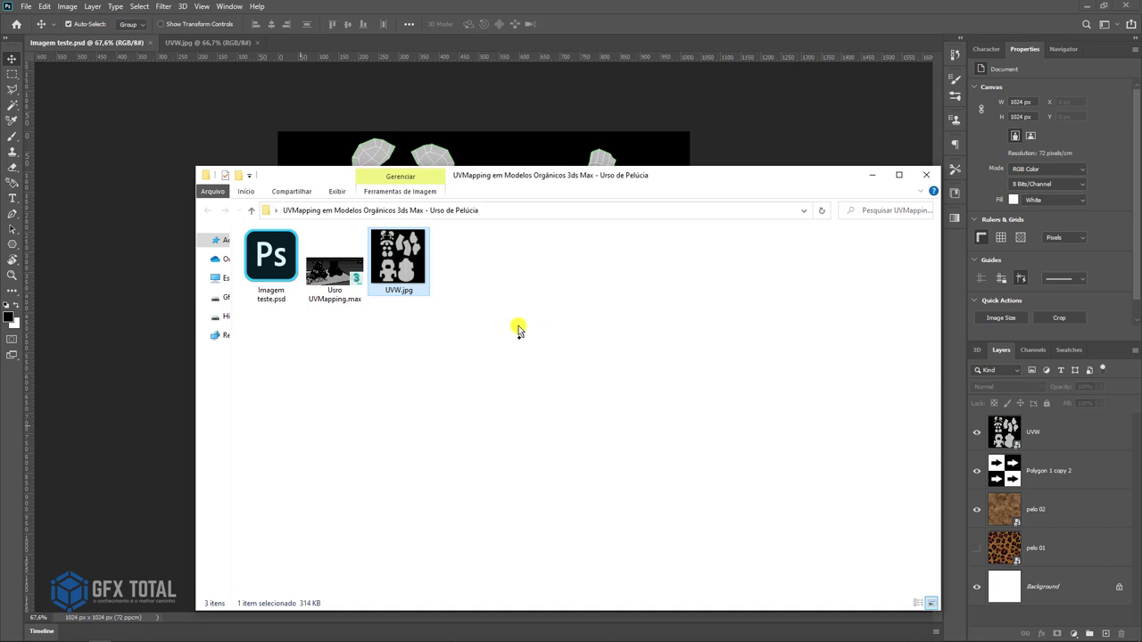
Inspect the textured bear, then close the Render UVs and Edit UVWs windows
key("alt+Tab")
key("alt+Tab")
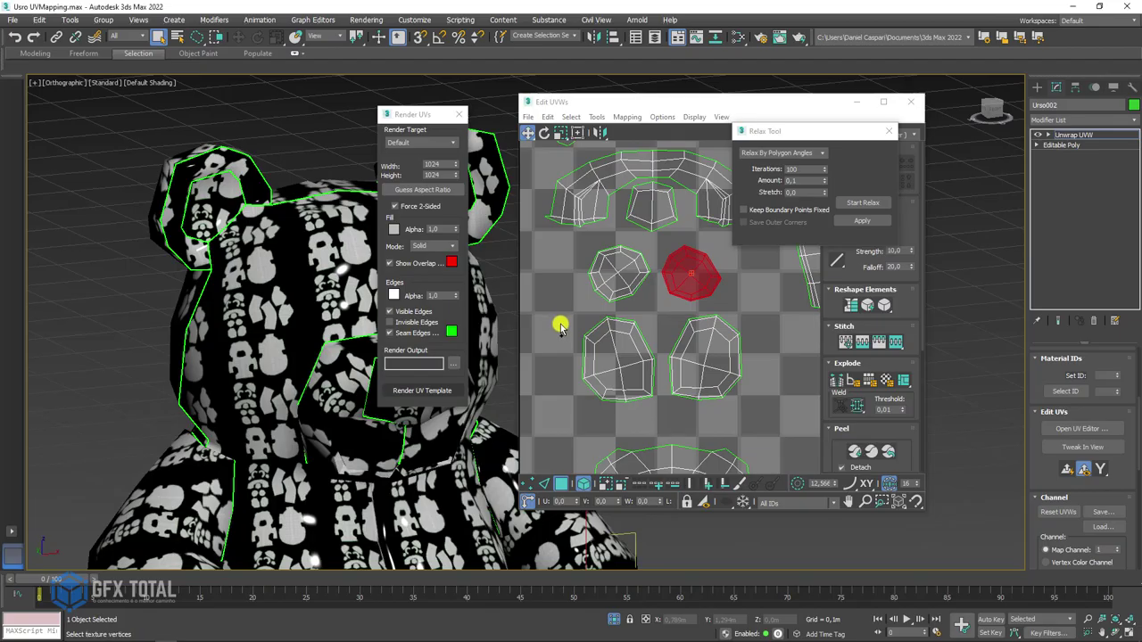
middle_click_drag(435, 477, 357, 331, "alt")
scroll(265, 369, "down", 3)
mouse_move(265, 369)
middle_mouse_down("alt")
mouse_move(298, 380)
mouse_move(253, 360)
mouse_move(489, 118)
middle_mouse_up("alt")
scroll(268, 368, "up", 3)
scroll(260, 369, "up", 2)
scroll(276, 368, "down", 5)
left_click(459, 114)
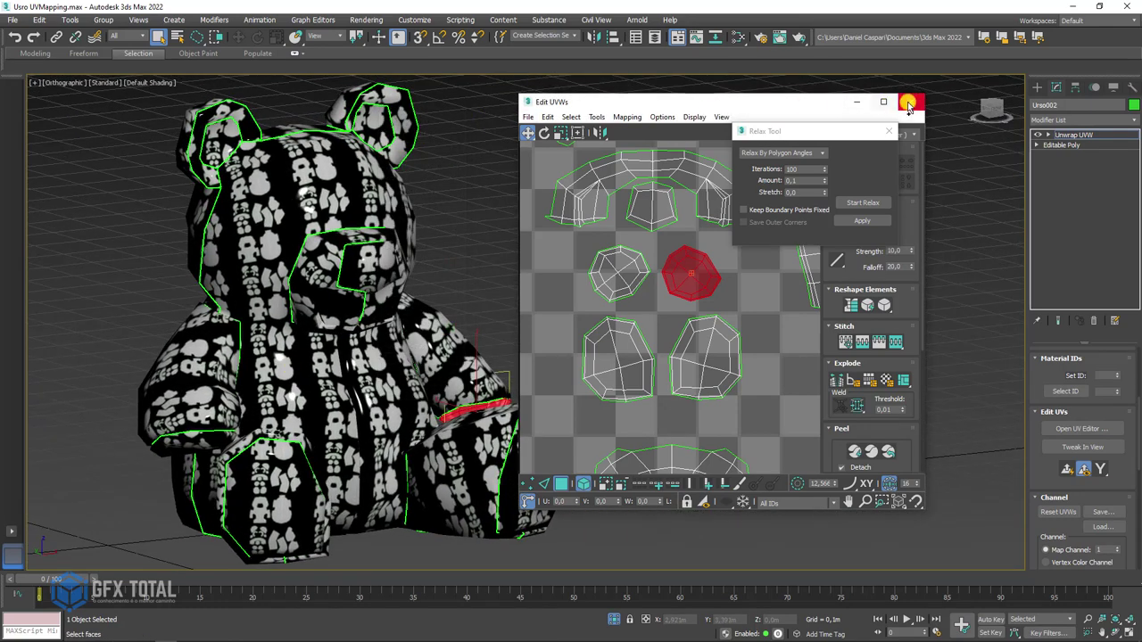
left_click(910, 101)
In the Slate Material Editor, set the Map #2 bitmap's U and V tiling to 1,0
left_click(738, 37)
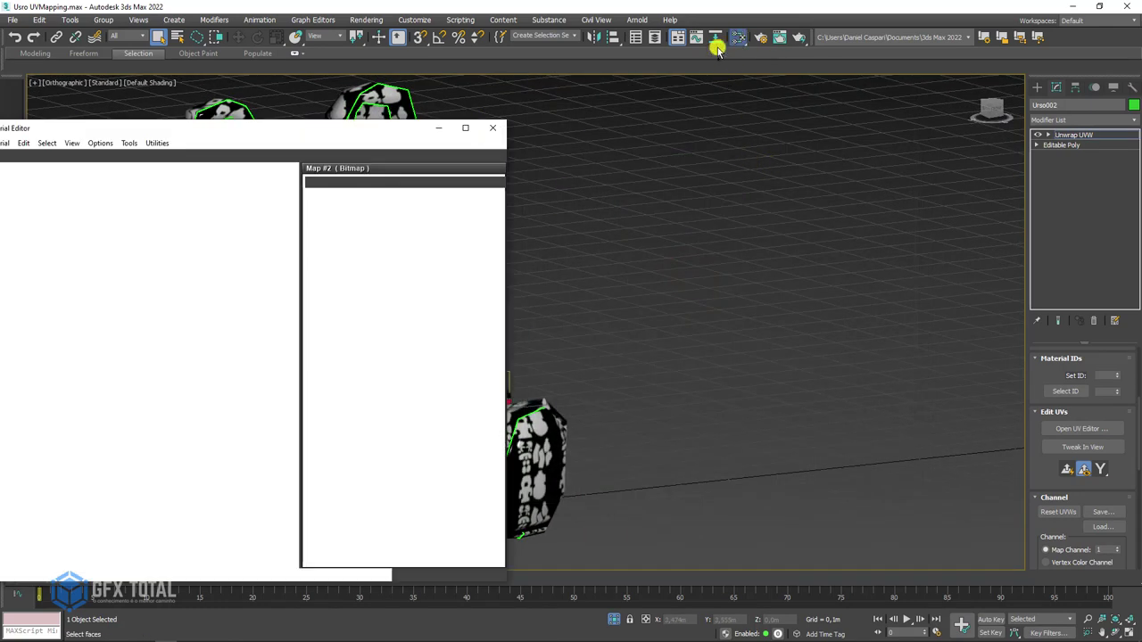
mouse_move(369, 125)
left_mouse_down()
mouse_move(685, 143)
mouse_move(968, 105)
left_mouse_up()
scroll(759, 300, "up", 4)
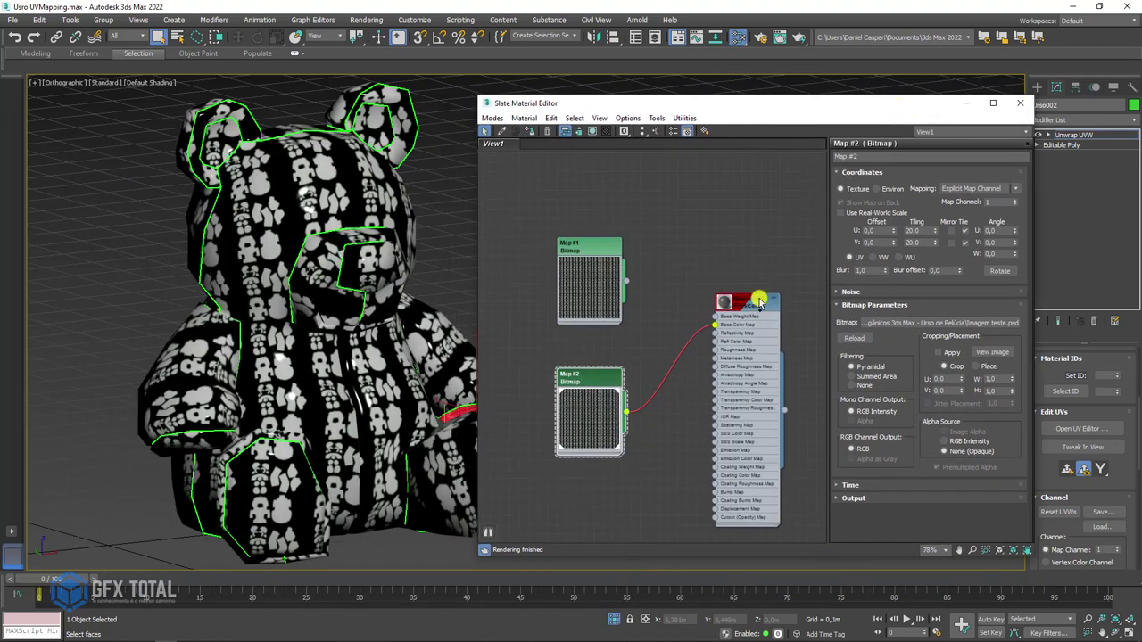
left_click_drag(593, 380, 593, 362)
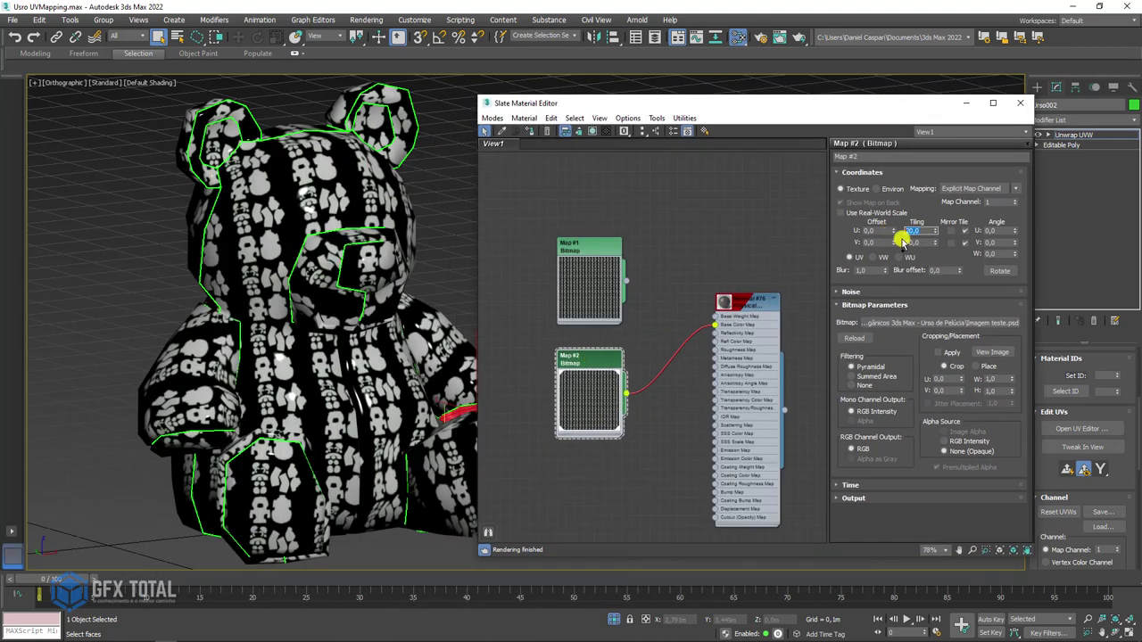
type("1")
key("Tab")
type("1")
key("Return")
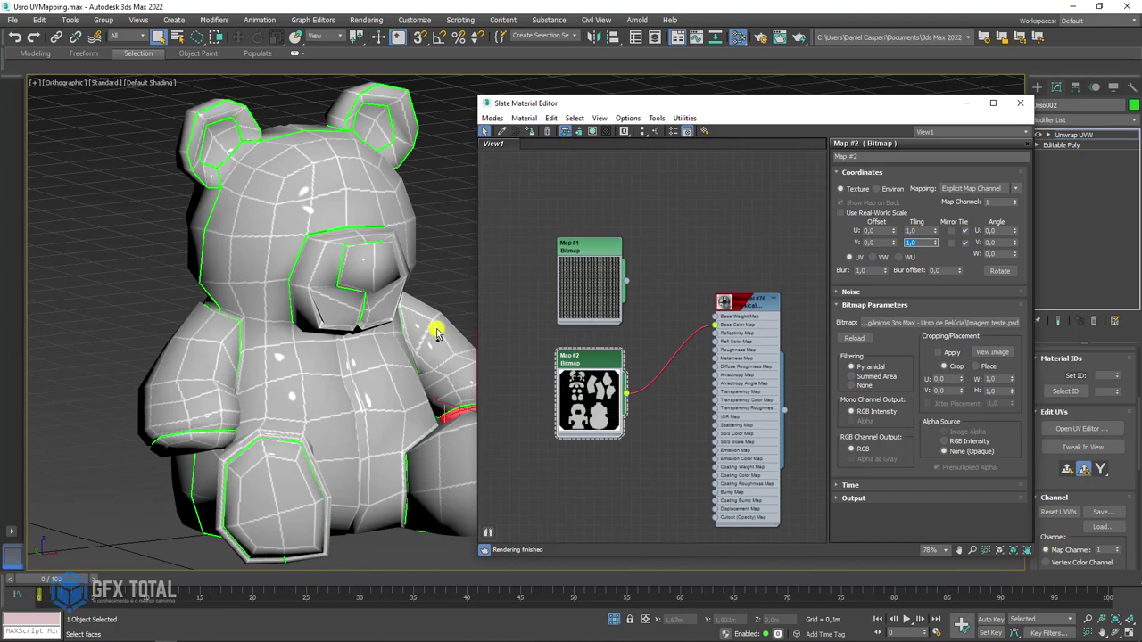
Orbit around the bear to confirm the UV template covers it once
mouse_move(438, 326)
middle_mouse_down("alt")
mouse_move(306, 331)
mouse_move(277, 348)
middle_mouse_up("alt")
scroll(276, 285, "up", 1)
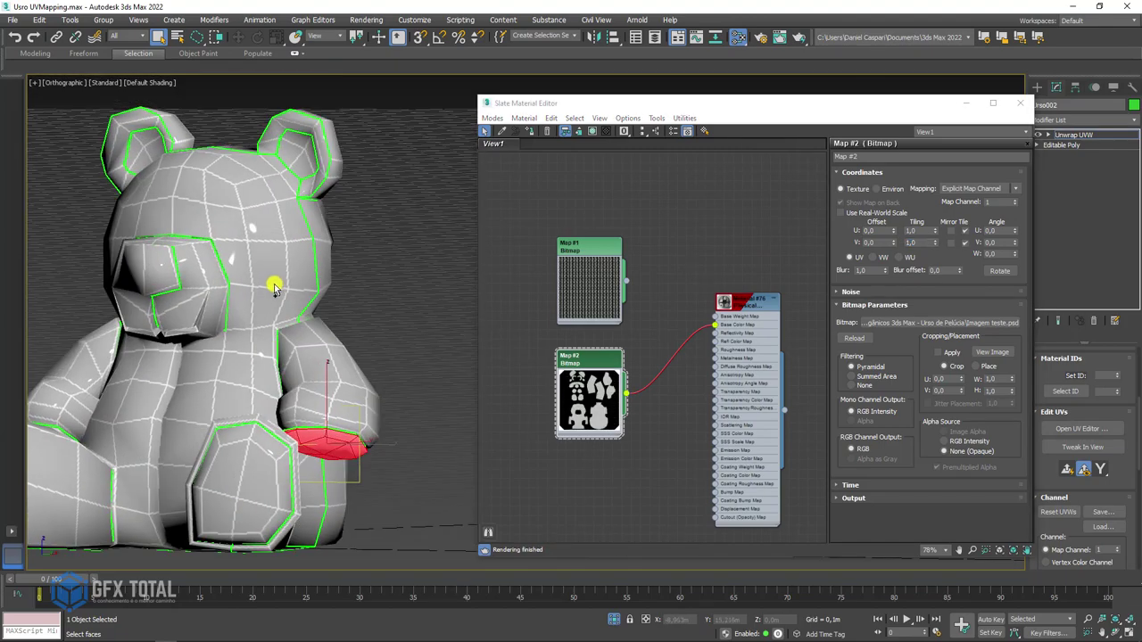
scroll(260, 247, "up", 3)
scroll(286, 280, "up", 2)
scroll(265, 279, "up", 2)
scroll(261, 280, "down", 2)
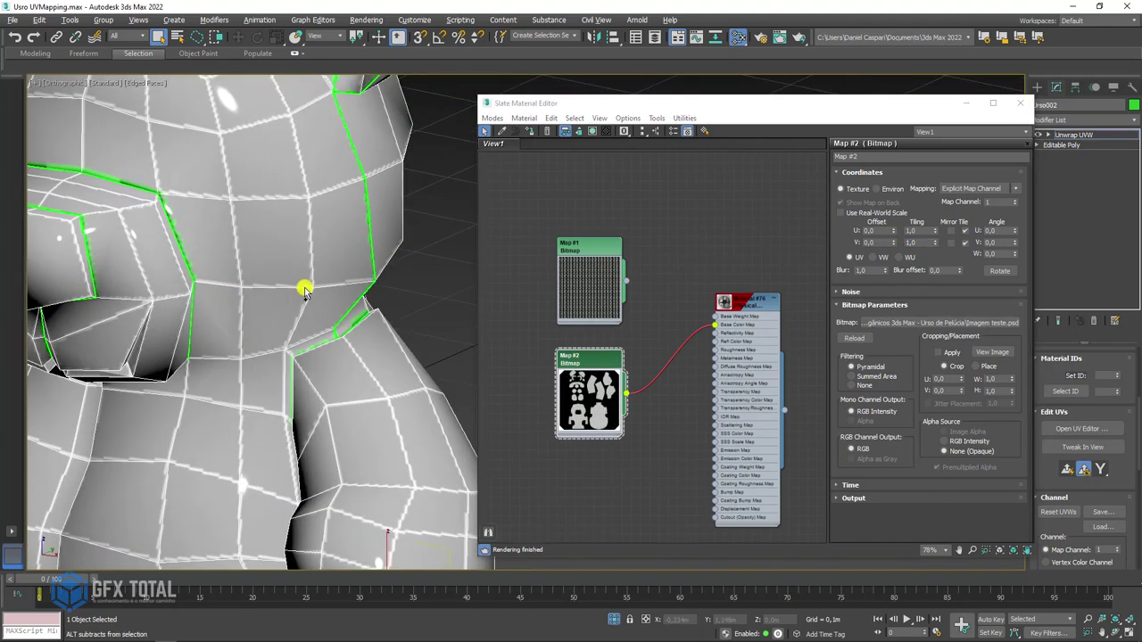
scroll(297, 290, "down", 3)
middle_click_drag(347, 372, 423, 298, "alt")
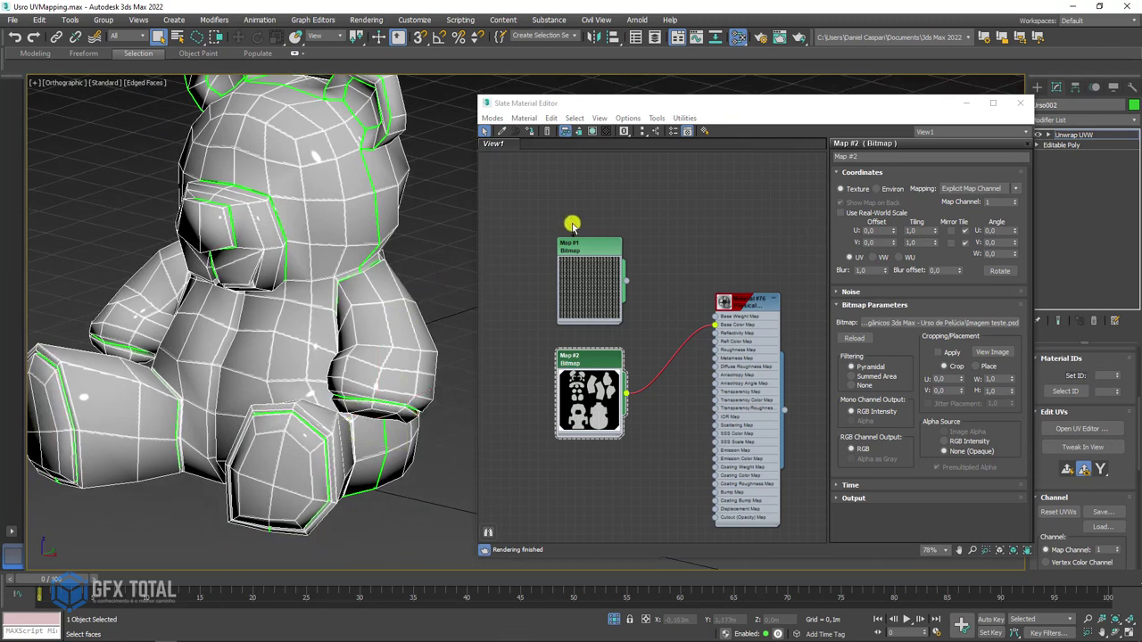
left_click(1017, 107)
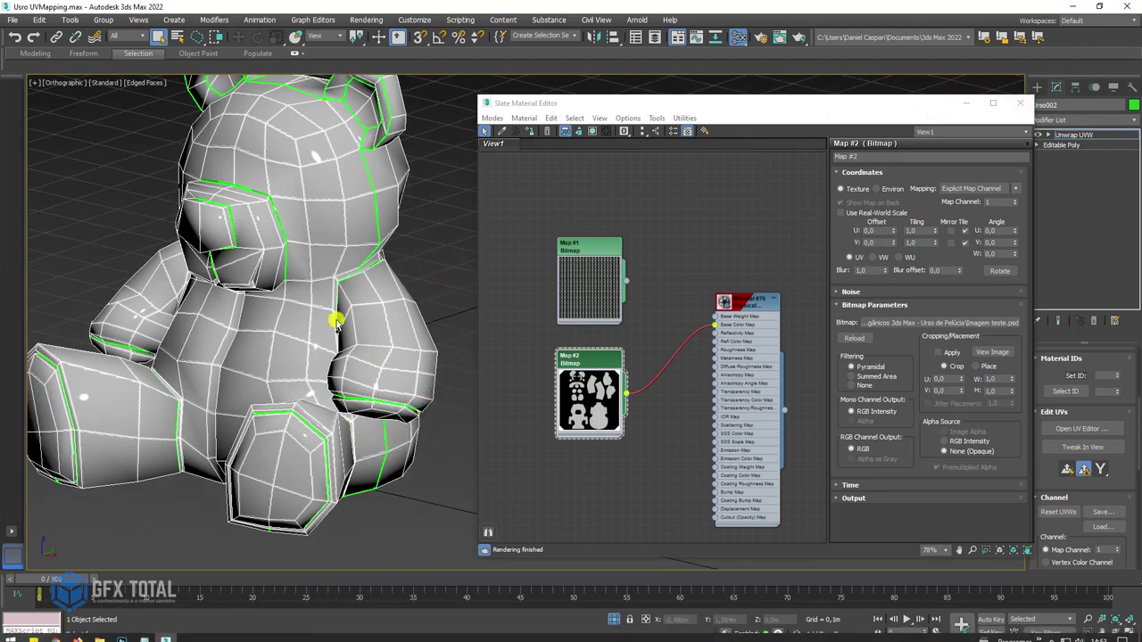
Move the pelo 02 fur layer to the top of the stack and show the UV layout layer
left_click(145, 630)
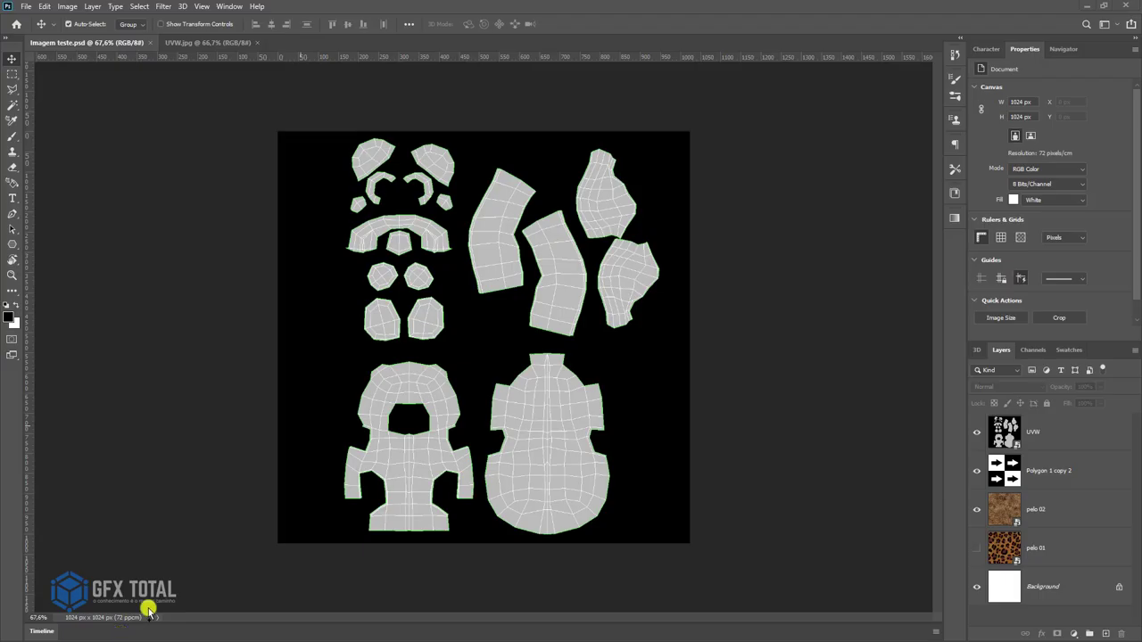
left_click(997, 505)
mouse_move(995, 508)
left_mouse_down()
mouse_move(1007, 420)
mouse_move(981, 457)
left_mouse_up()
left_click(977, 470)
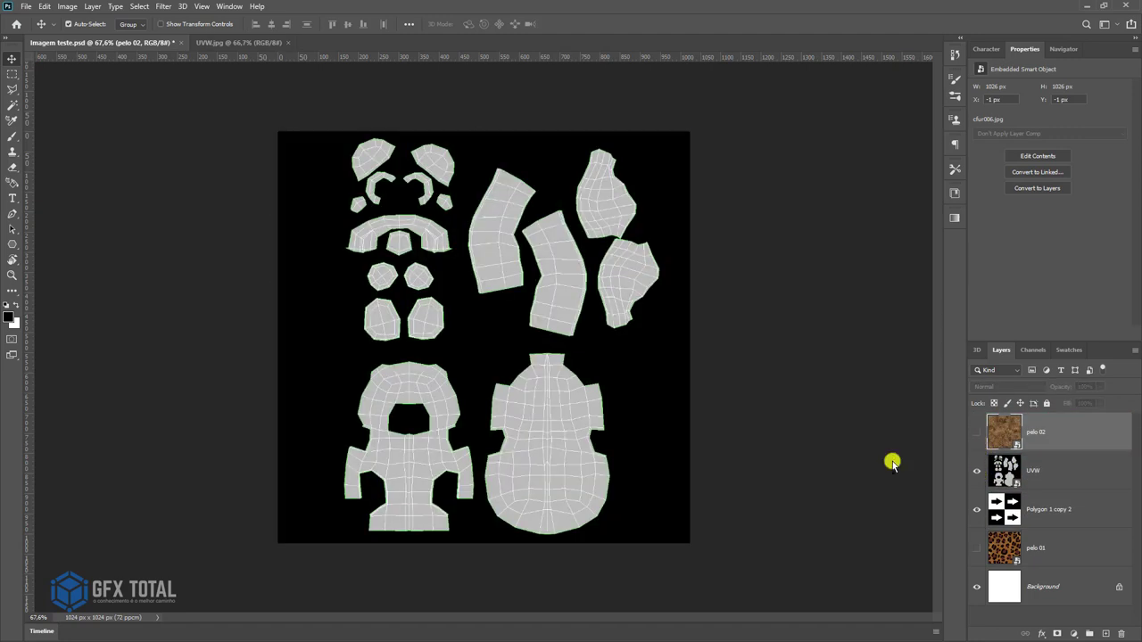
Lasso the two large bottom body shells and add a layer mask to pelo 02
left_click(12, 92)
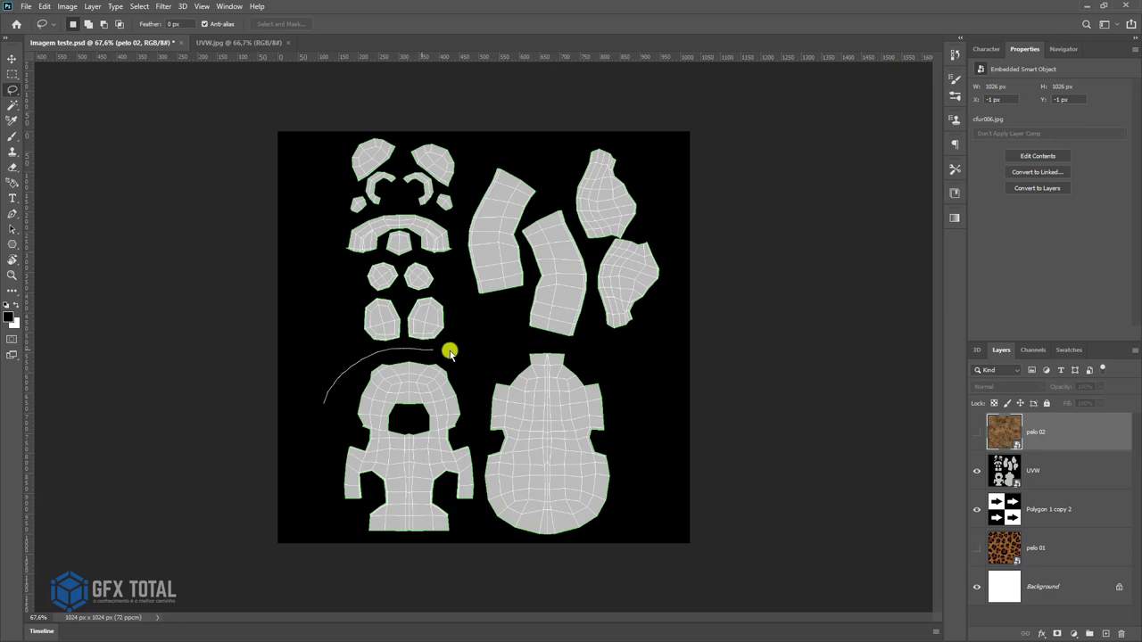
mouse_move(450, 352)
left_mouse_down()
mouse_move(530, 341)
mouse_move(617, 376)
mouse_move(630, 537)
mouse_move(440, 580)
mouse_move(299, 466)
mouse_move(322, 403)
left_mouse_up()
left_click(976, 434)
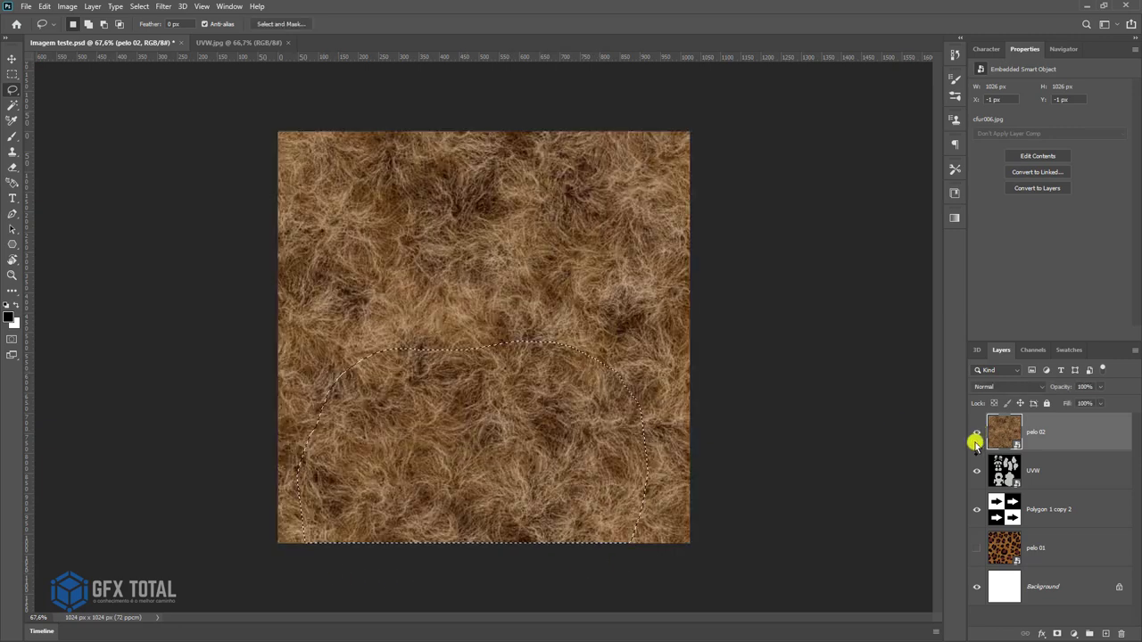
left_click(1057, 633)
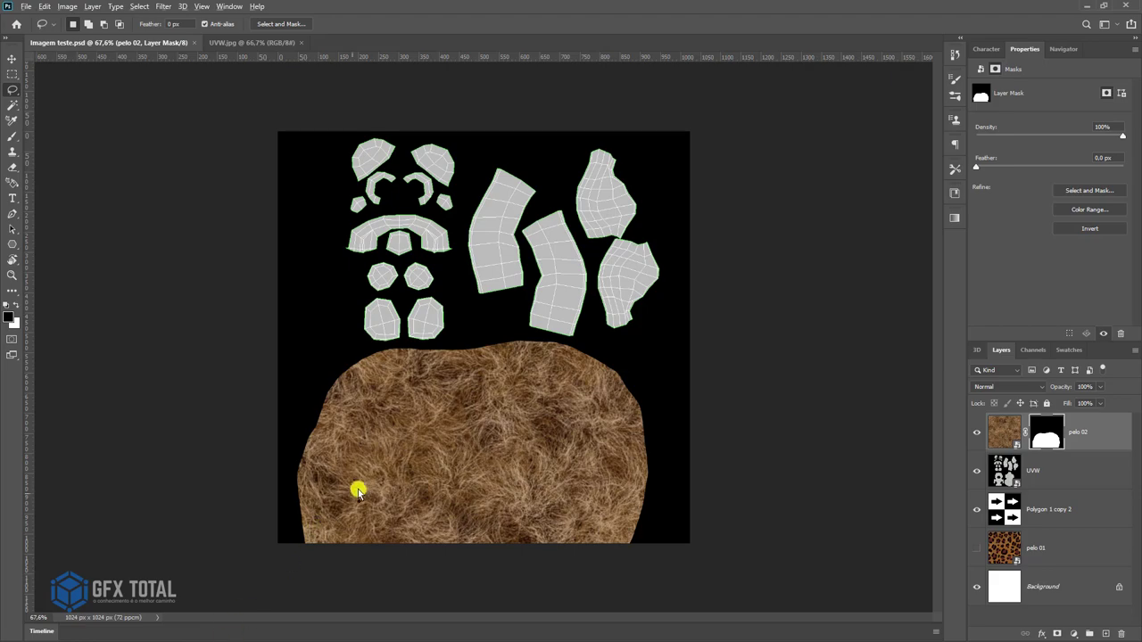
Check the masked fur on the bear in 3ds Max with wireframe edges hidden
key("alt+Tab")
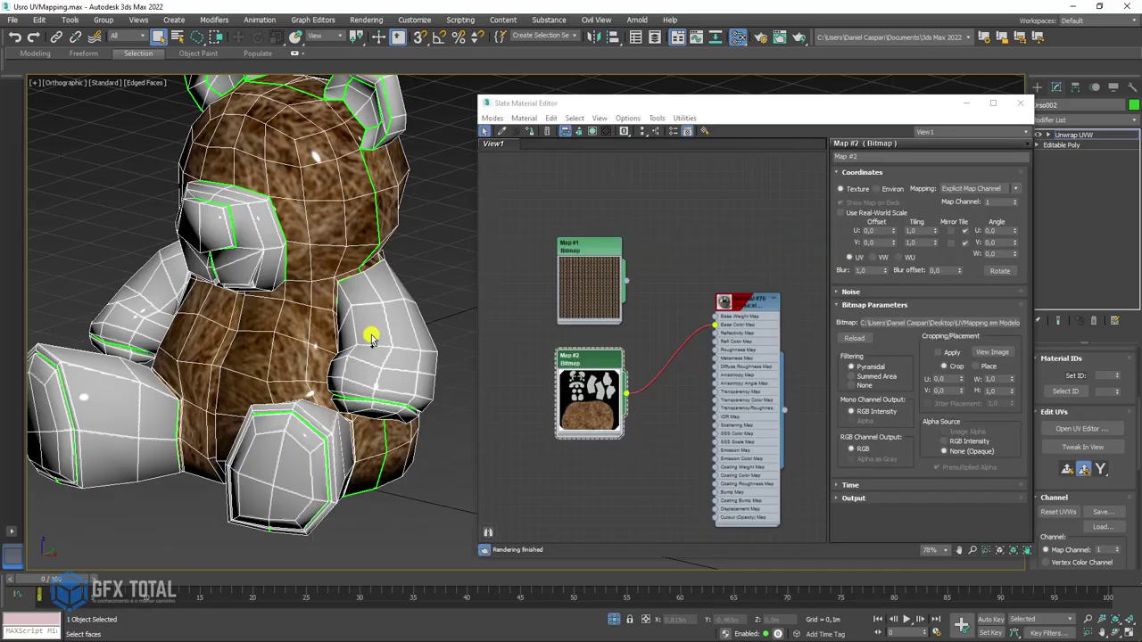
mouse_move(413, 359)
middle_mouse_down("alt")
mouse_move(348, 388)
mouse_move(333, 374)
mouse_move(395, 360)
mouse_move(324, 359)
middle_mouse_up("alt")
key("F4")
key("alt+Tab")
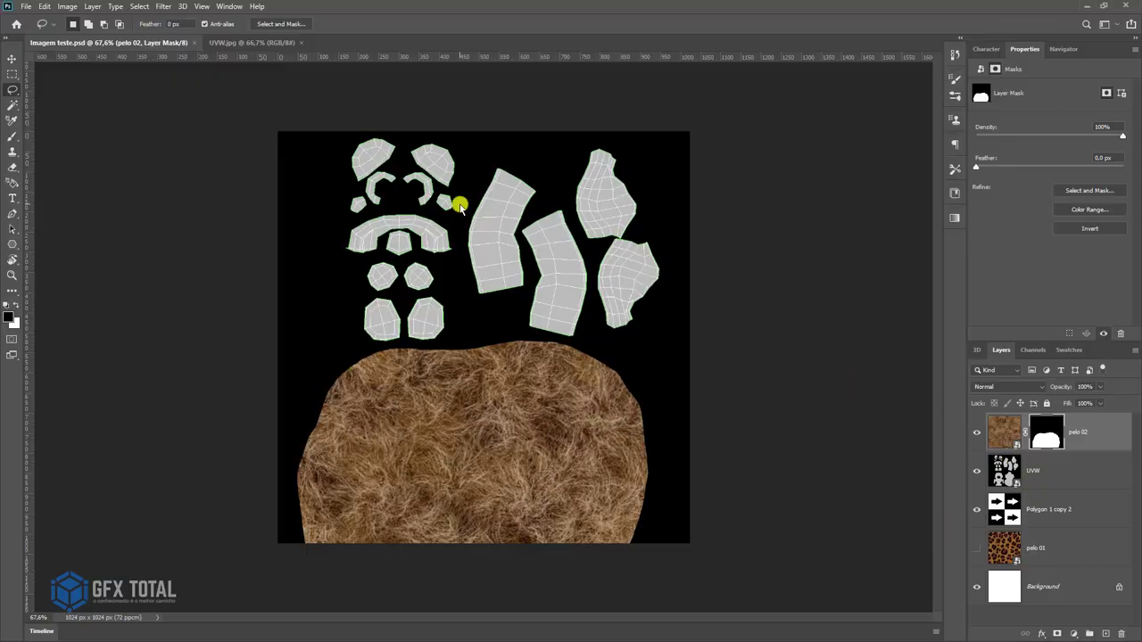
On a new layer, paint pure red with a size 86 brush over the upper middle UV shell
left_click(12, 137)
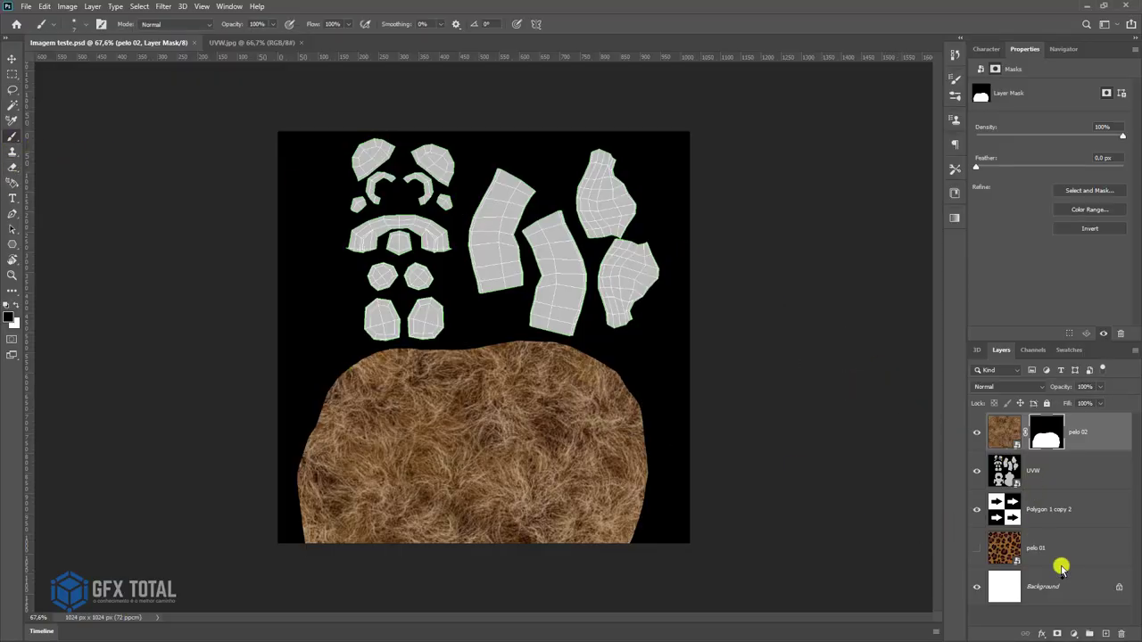
left_click(1104, 631)
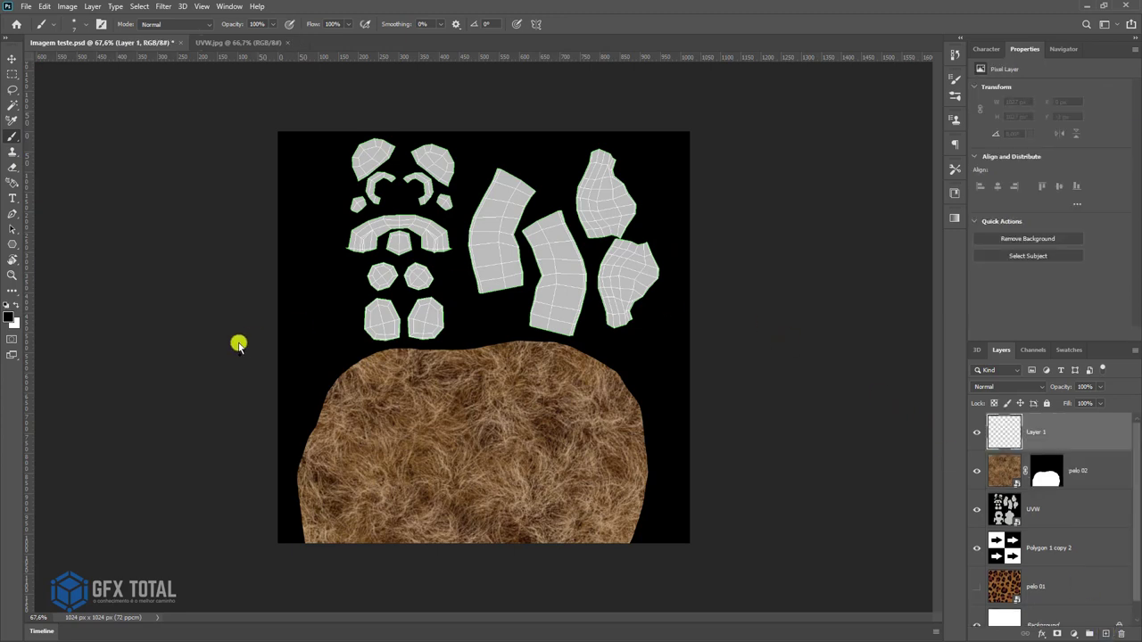
left_click(9, 317)
left_click(932, 225)
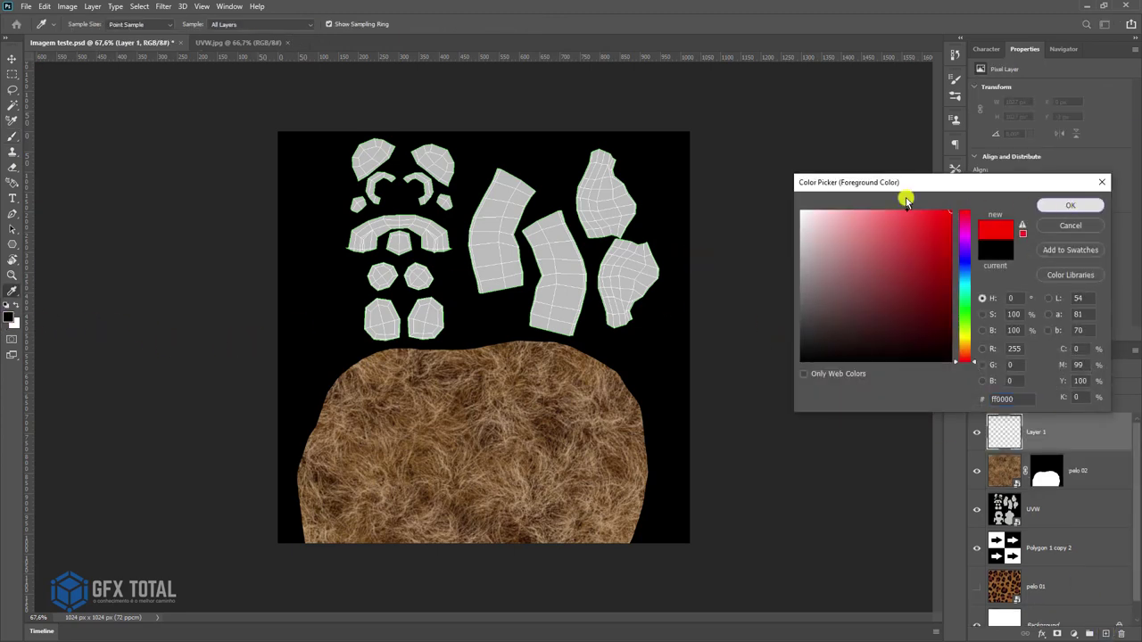
left_click(1071, 205)
right_click_drag(490, 203, 505, 191, "alt")
mouse_move(500, 183)
left_mouse_down()
mouse_move(520, 203)
mouse_move(522, 184)
mouse_move(485, 232)
mouse_move(504, 204)
mouse_move(497, 253)
mouse_move(507, 271)
mouse_move(474, 205)
mouse_move(479, 280)
mouse_move(493, 292)
mouse_move(506, 284)
left_mouse_up()
key("ctrl+z")
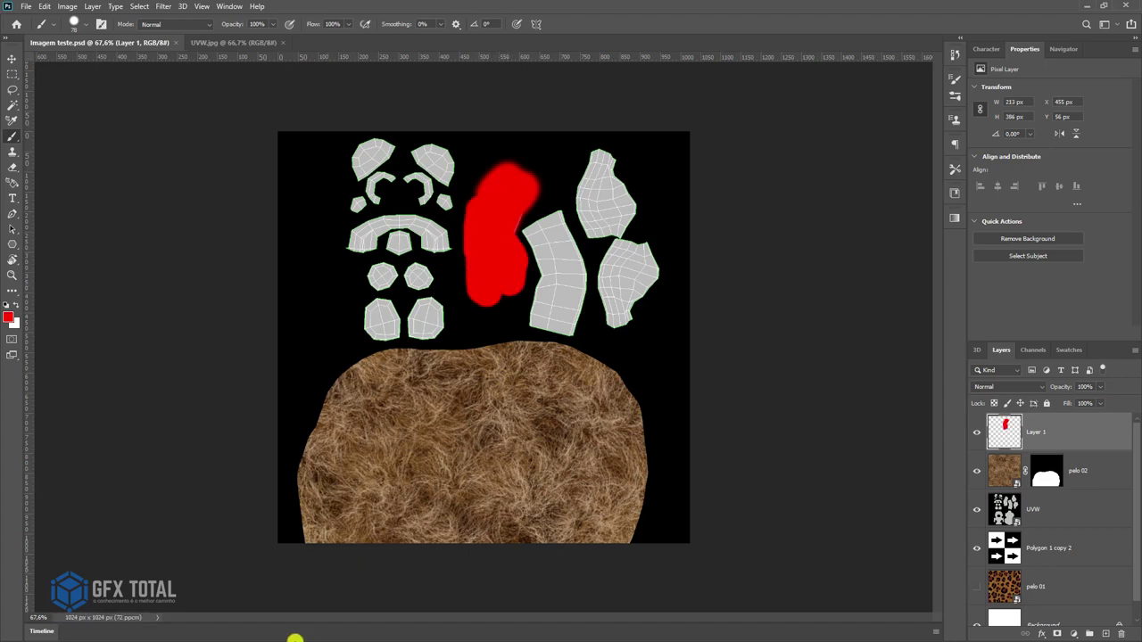
Orbit the bear in 3ds Max to see the red arm
key("alt+Tab")
left_click(407, 351)
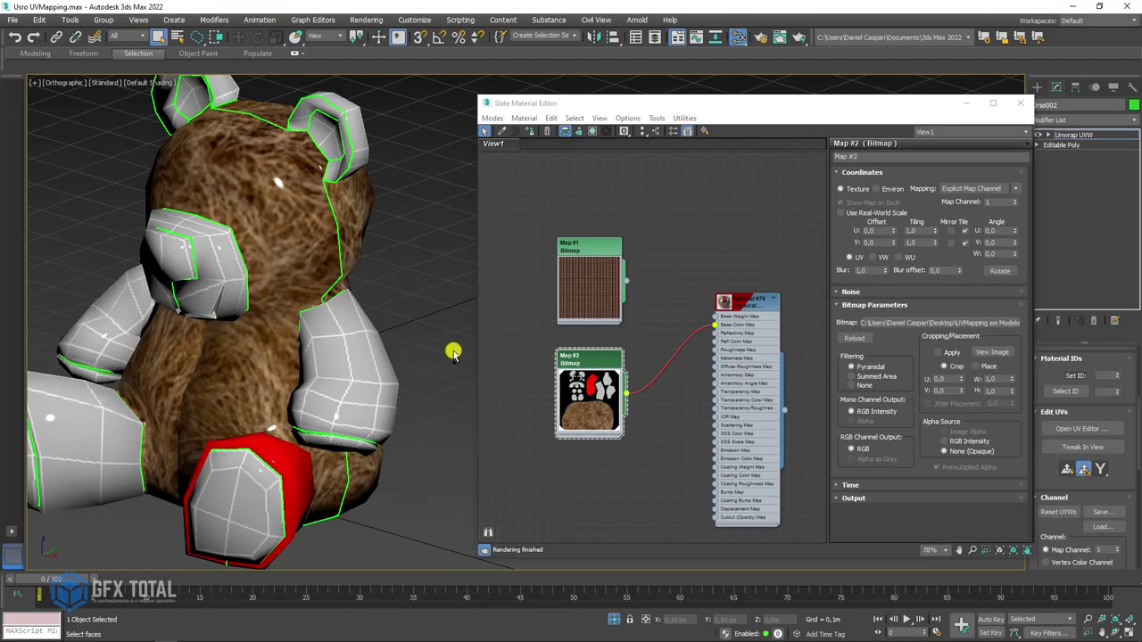
mouse_move(329, 484)
middle_mouse_down("alt")
mouse_move(393, 380)
mouse_move(316, 339)
mouse_move(420, 341)
mouse_move(374, 382)
mouse_move(431, 383)
mouse_move(374, 438)
middle_mouse_up("alt")
key("alt+Tab")
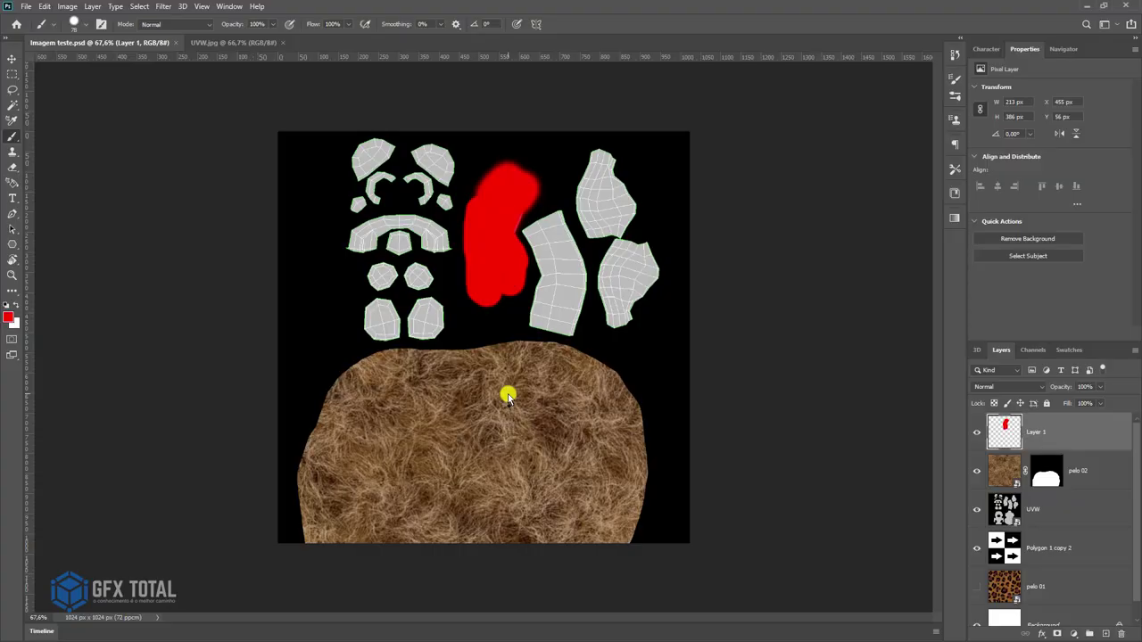
Cover the upper-right UV shell with red and inspect the arm from the side in 3ds Max
left_click_drag(603, 157, 592, 232)
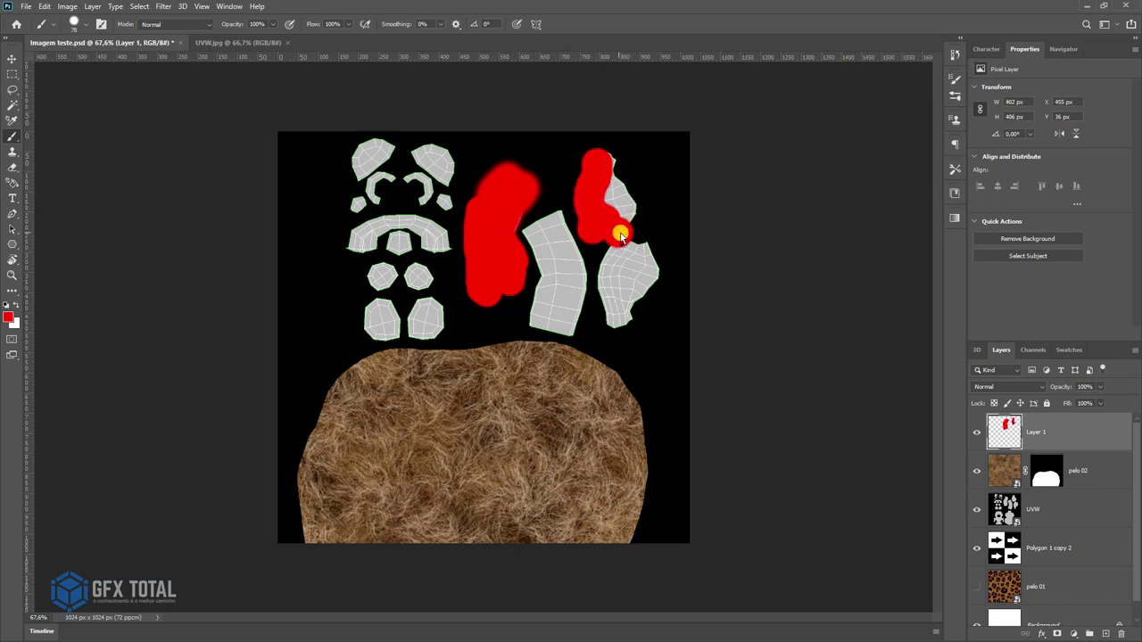
mouse_move(630, 237)
left_mouse_down()
mouse_move(607, 173)
mouse_move(619, 173)
left_mouse_up()
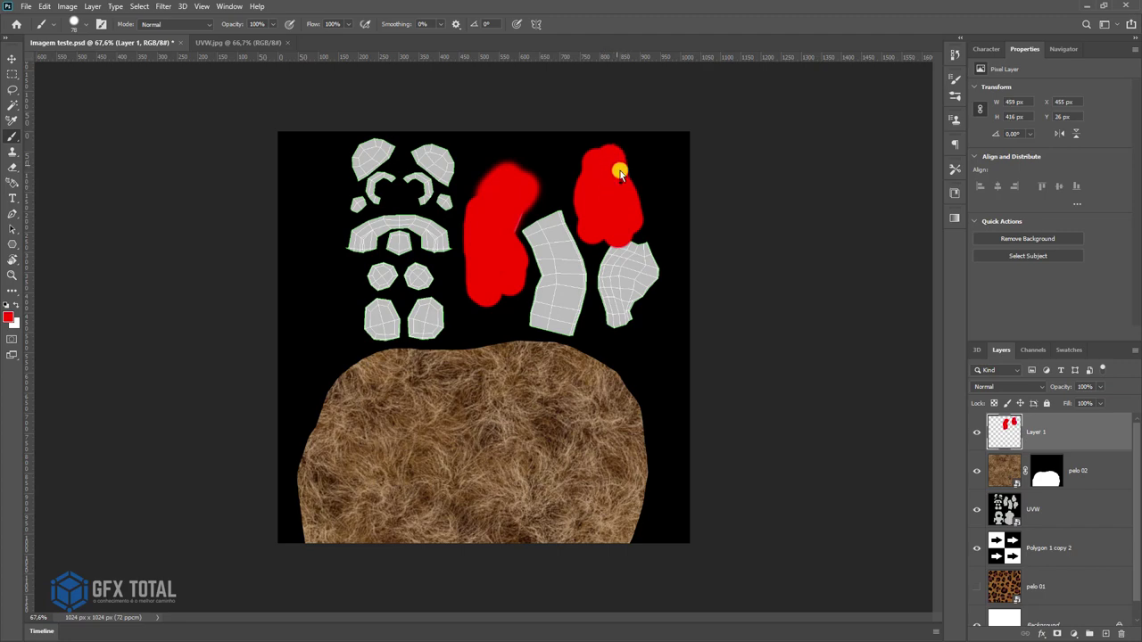
key("alt+Tab")
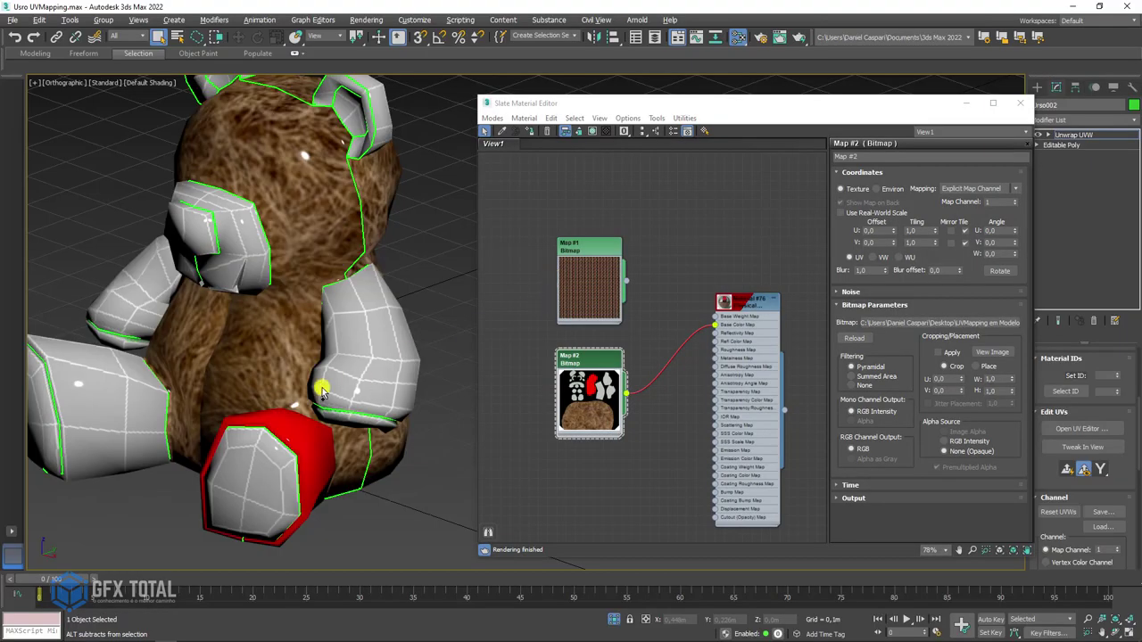
middle_click_drag(365, 346, 349, 288, "alt")
mouse_move(255, 344)
middle_mouse_down("alt")
mouse_move(209, 315)
mouse_move(277, 272)
middle_mouse_up("alt")
scroll(276, 265, "up", 2)
scroll(294, 258, "up", 2)
scroll(316, 326, "up", 4)
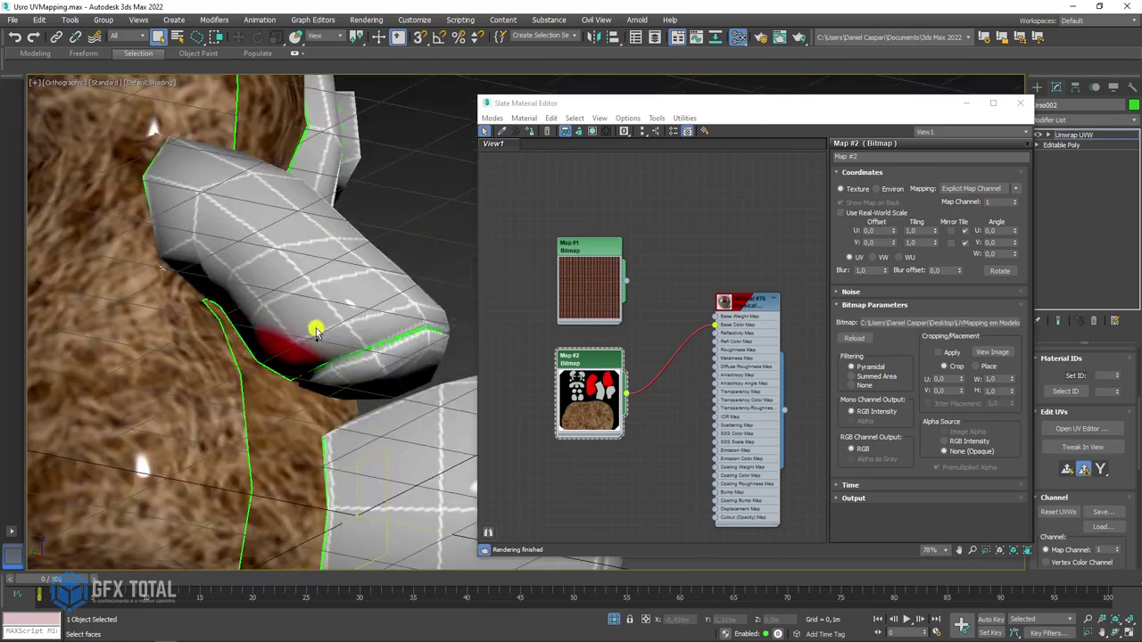
scroll(360, 313, "up", 3)
middle_click_drag(359, 312, 286, 273, "alt")
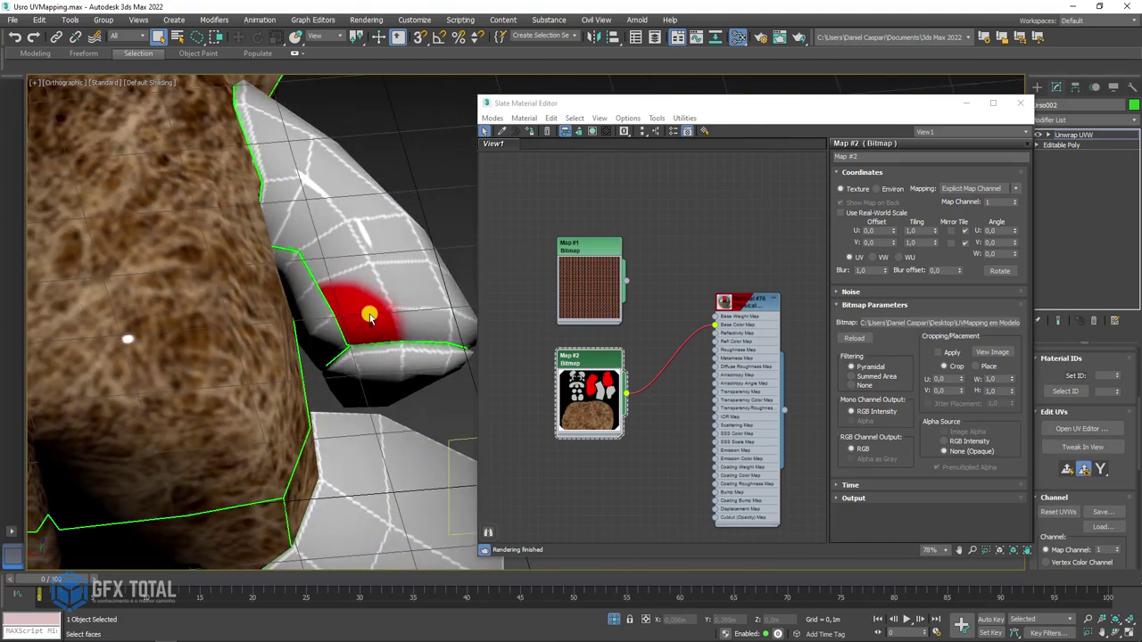
Zoom into the right-hand shells and lasso the upper-right arm shell
key("alt+Tab")
key("z")
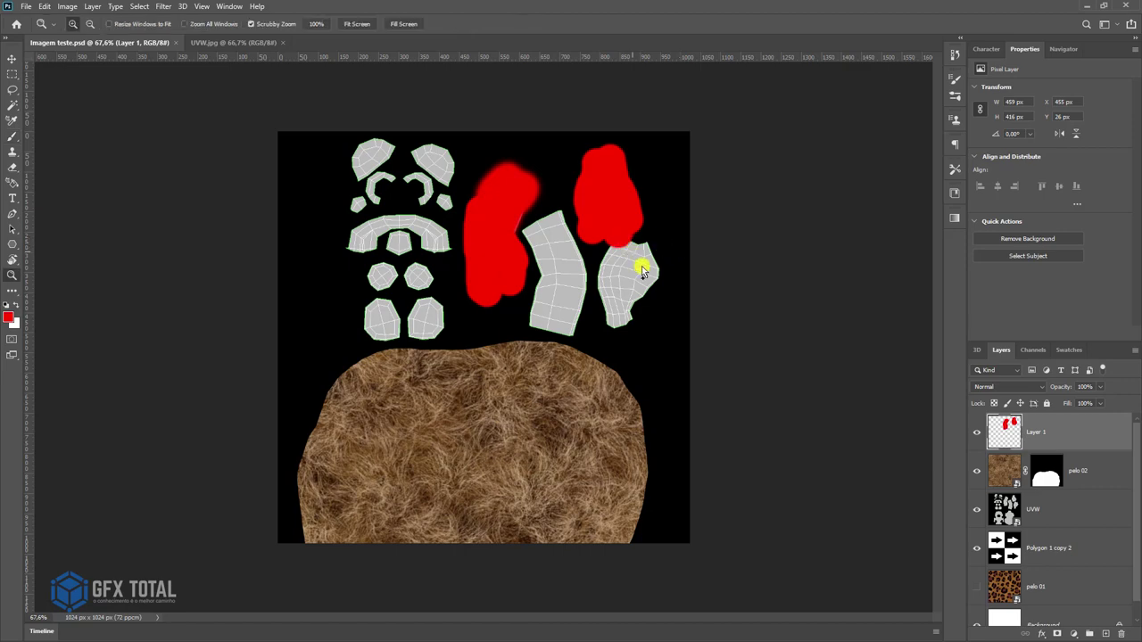
left_click_drag(642, 263, 693, 372)
left_click(977, 432)
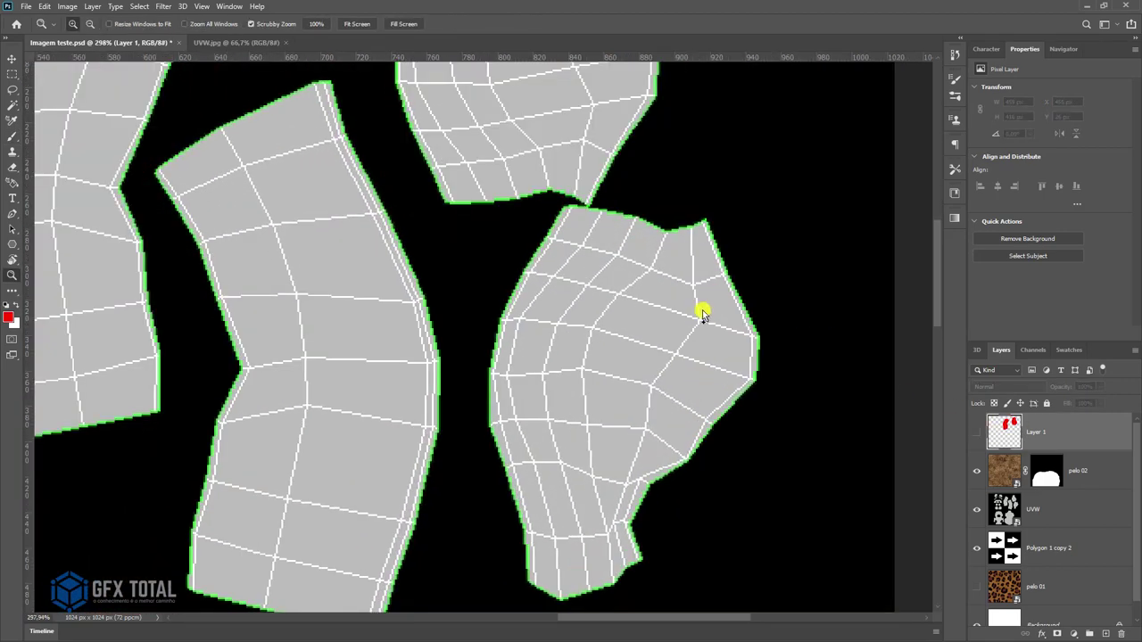
left_click(14, 91)
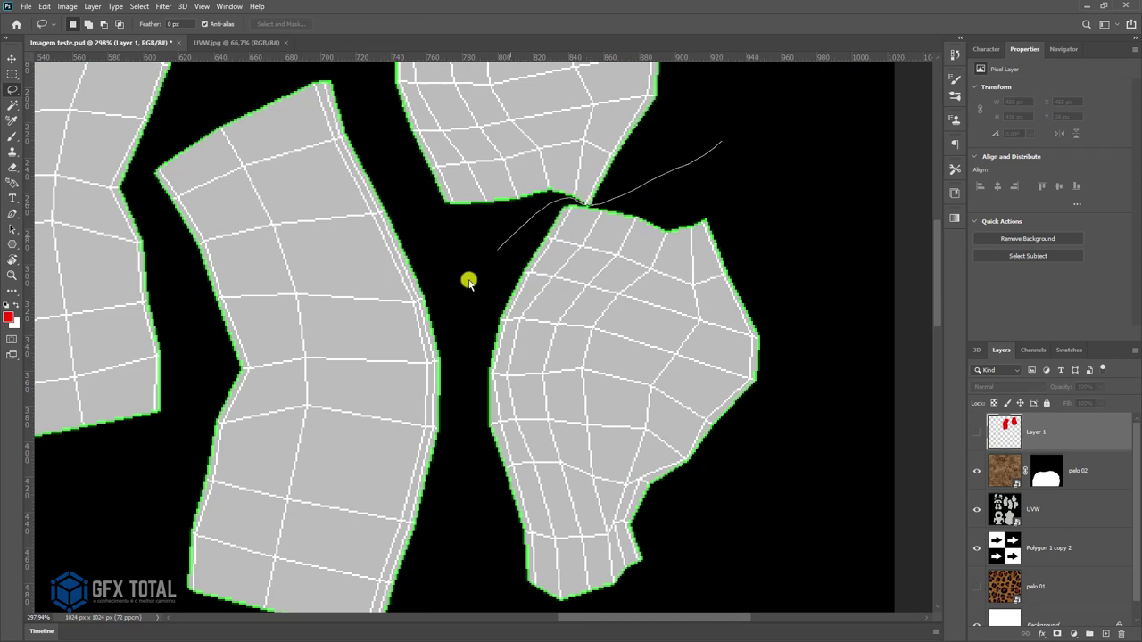
left_click_drag(575, 203, 805, 194)
left_click(976, 432)
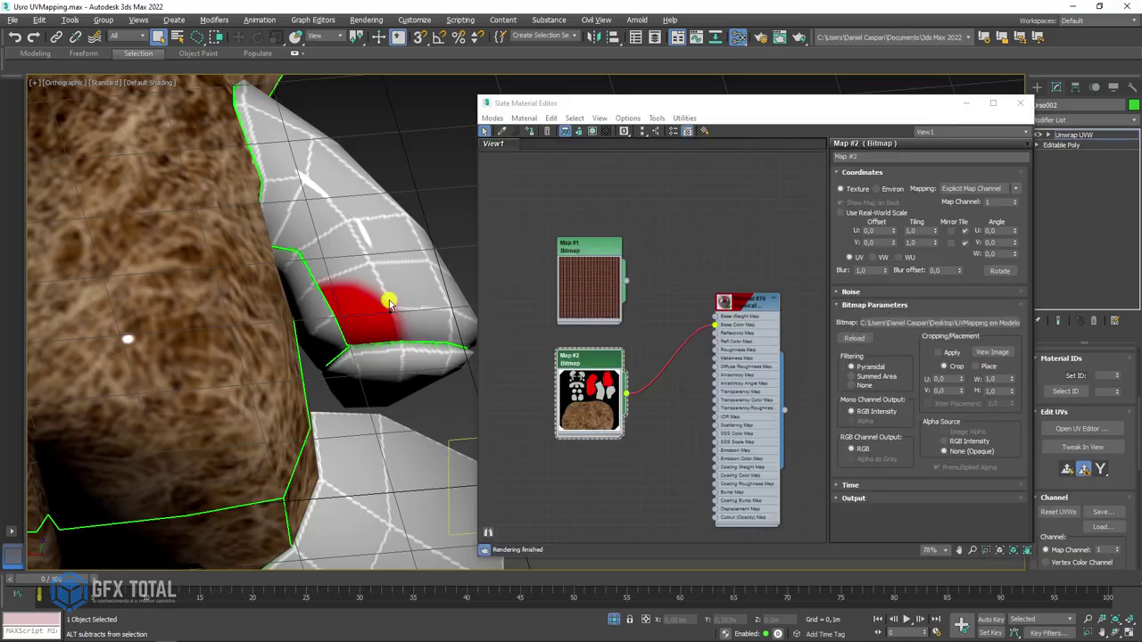
Zoom back out to view the whole UV layout
scroll(390, 303, "down", 2)
scroll(339, 324, "down", 2)
scroll(400, 288, "down", 2)
scroll(365, 316, "down", 2)
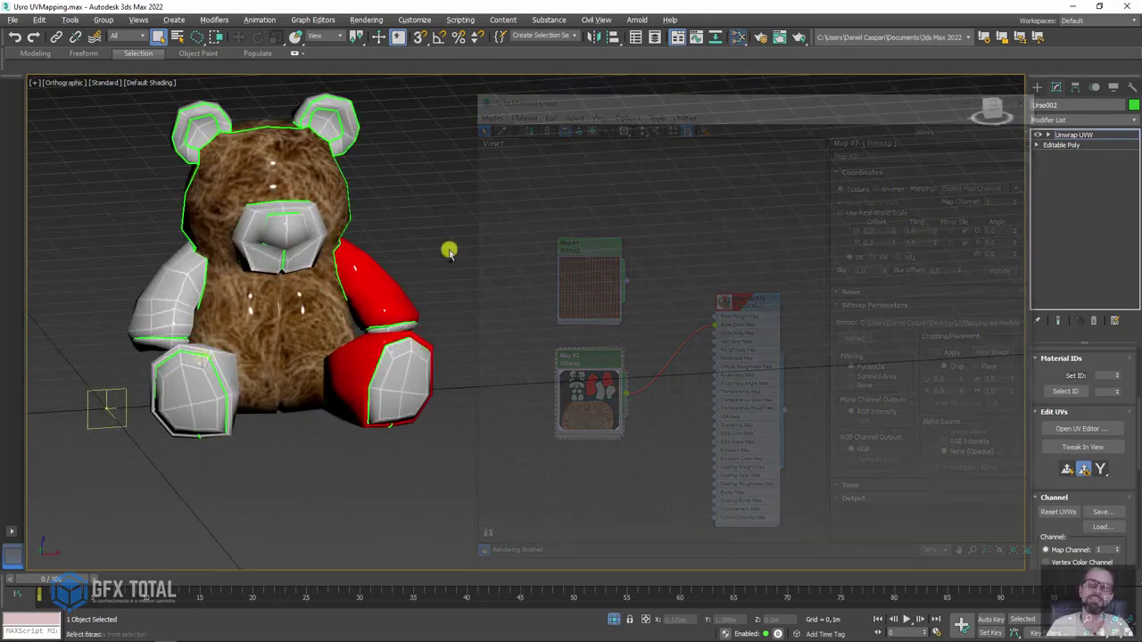
key("alt+Tab")
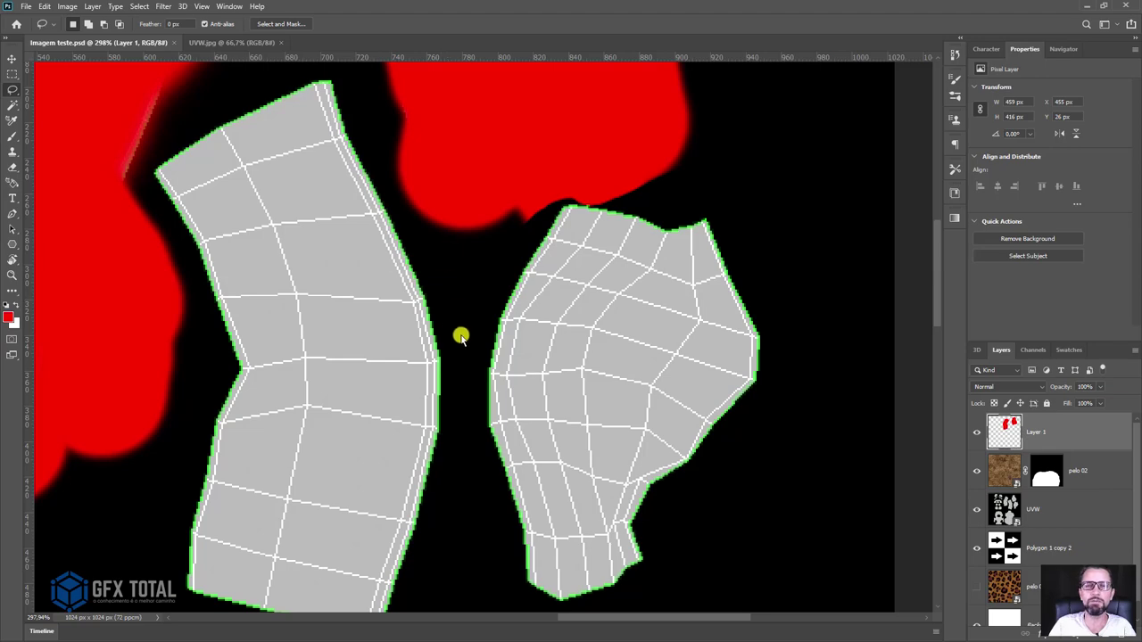
key("z")
scroll(461, 336, "down", 3, "alt")
scroll(479, 256, "down", 3, "alt")
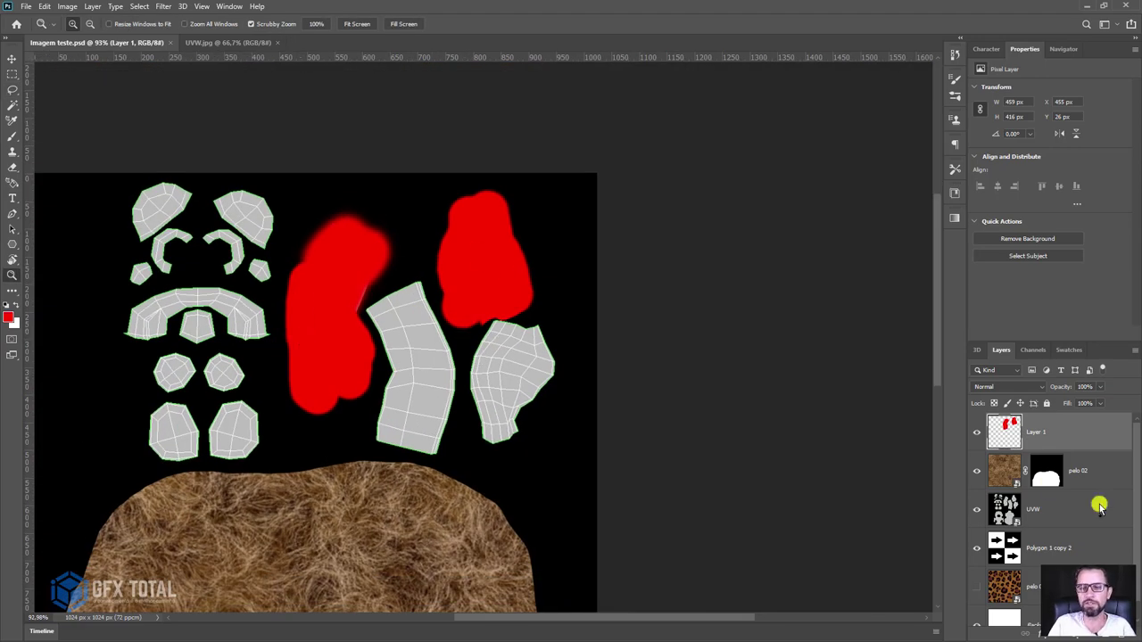
Show the red-filled Layer 1 and orbit the now all-red bear in 3ds Max
left_click(976, 431)
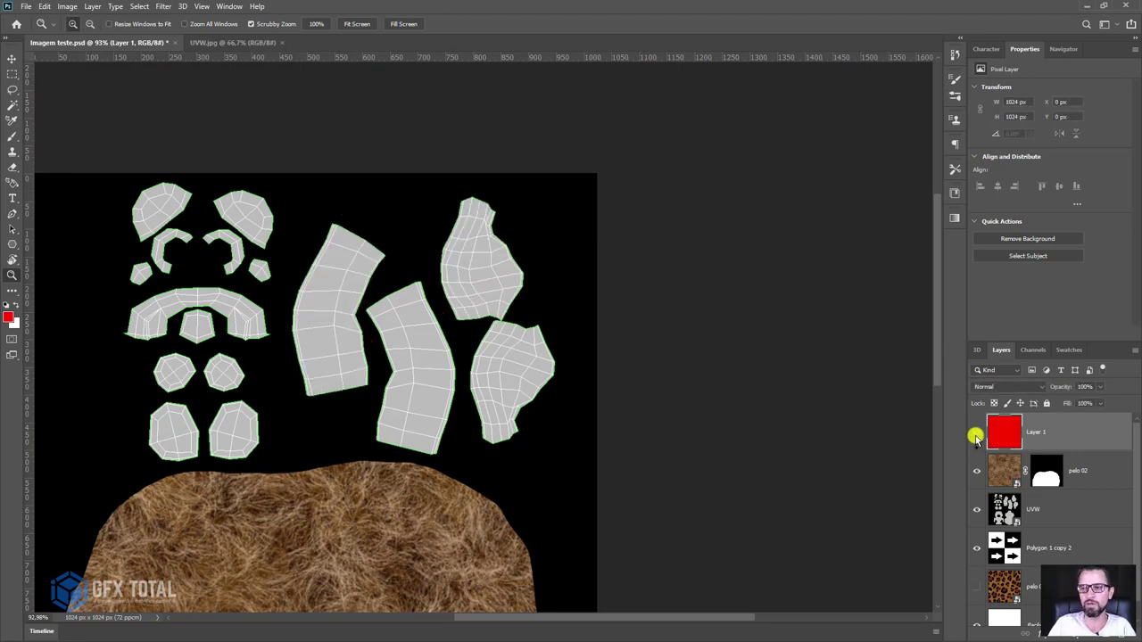
left_click(975, 434)
key("alt+Tab")
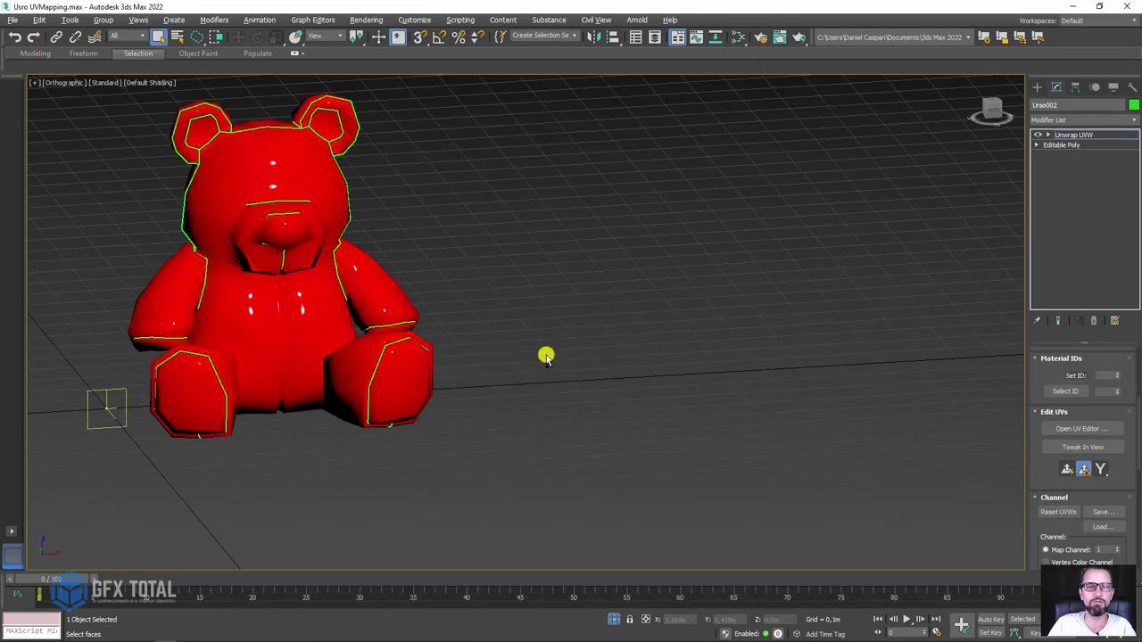
scroll(545, 354, "down", 3)
middle_click_drag(579, 395, 365, 369, "alt")
scroll(435, 377, "up", 5)
middle_click_drag(435, 377, 446, 395, "alt")
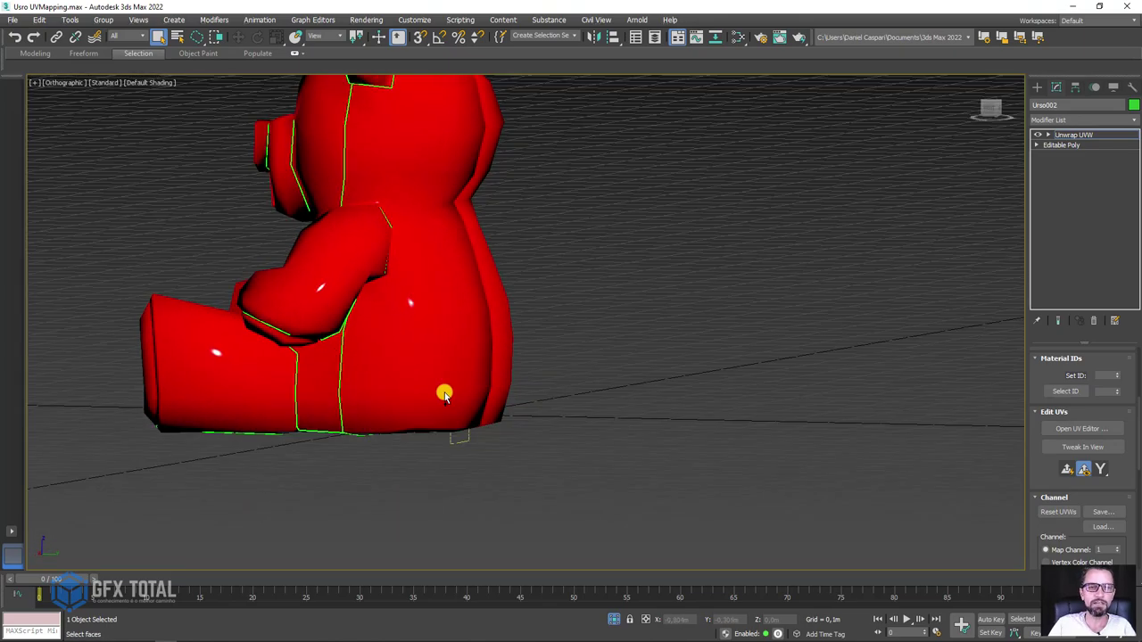
scroll(448, 382, "up", 2)
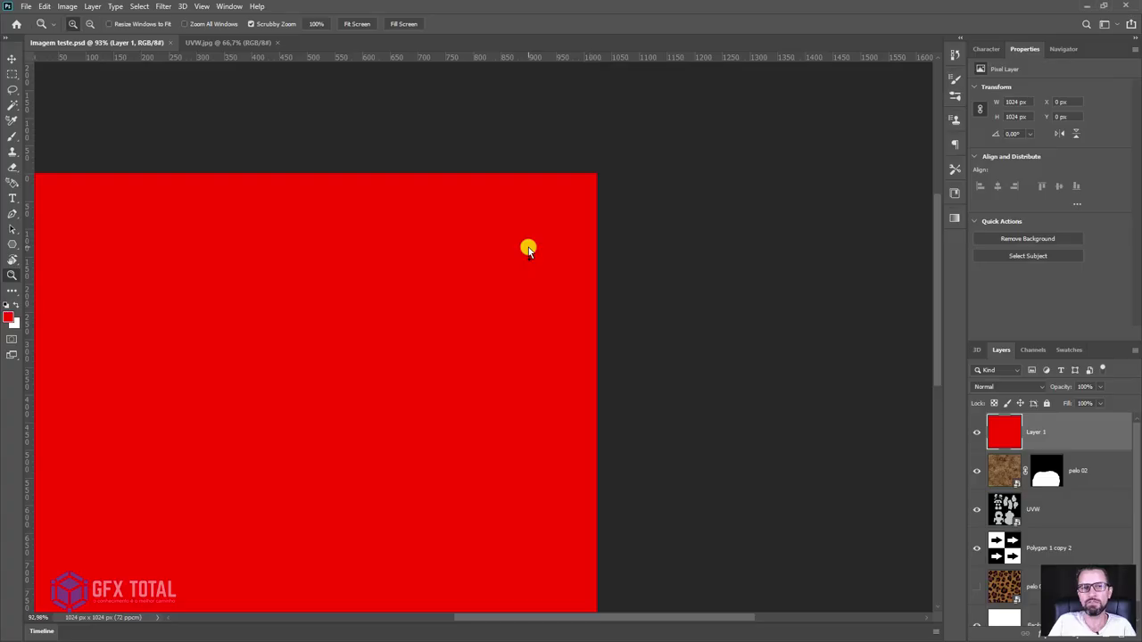
scroll(591, 315, "up", 1)
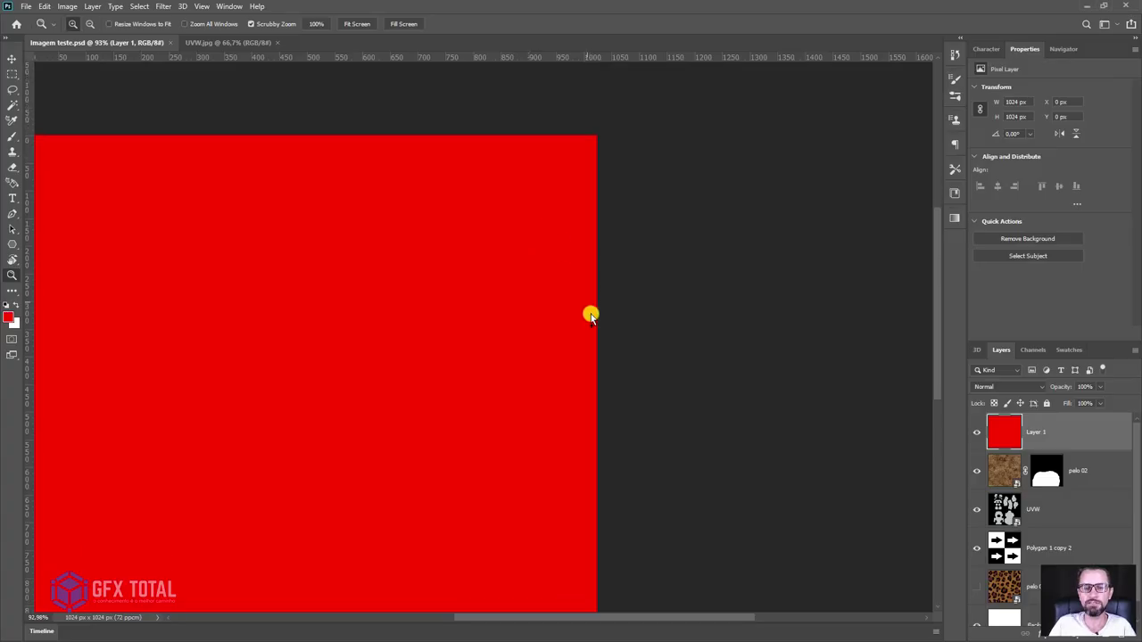
Hide Layer 1 and pelo 02, then zoom in on an arm UV shell
left_click(978, 432)
left_click(976, 470)
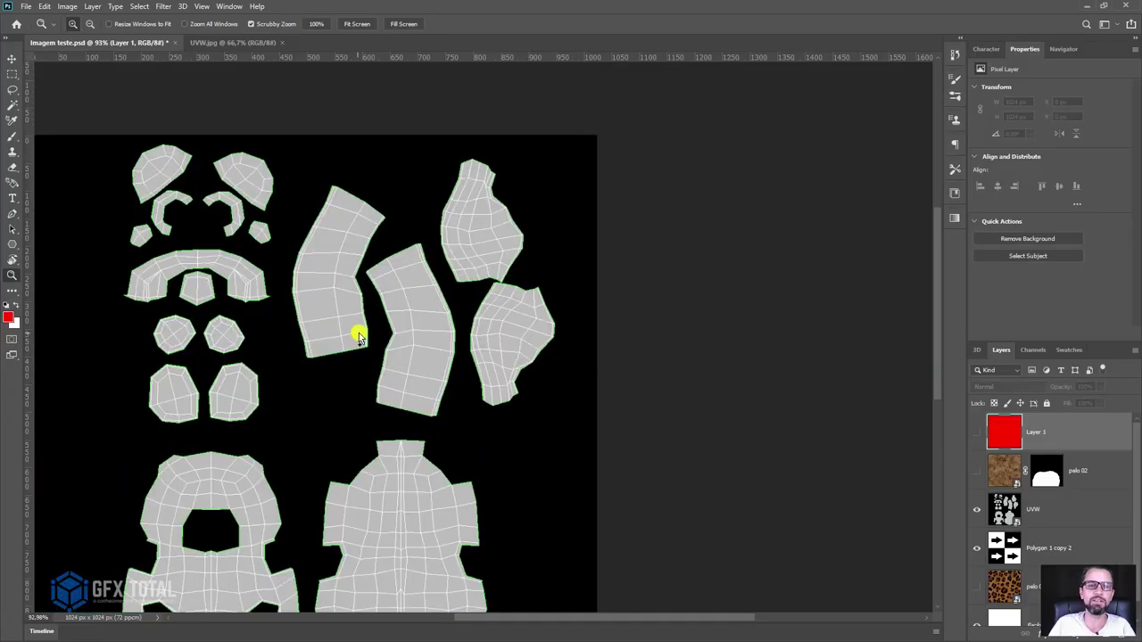
left_click_drag(470, 204, 440, 422)
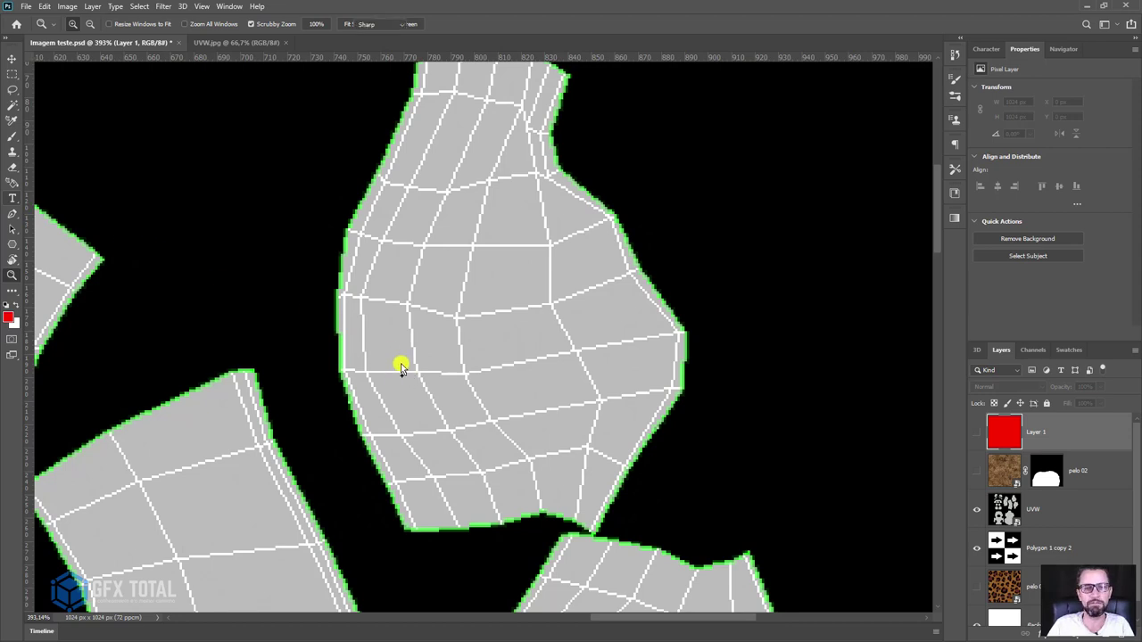
Add black 'GFX TOTAL' text on the arm shell and shift it to the right
key("t")
left_click(536, 366)
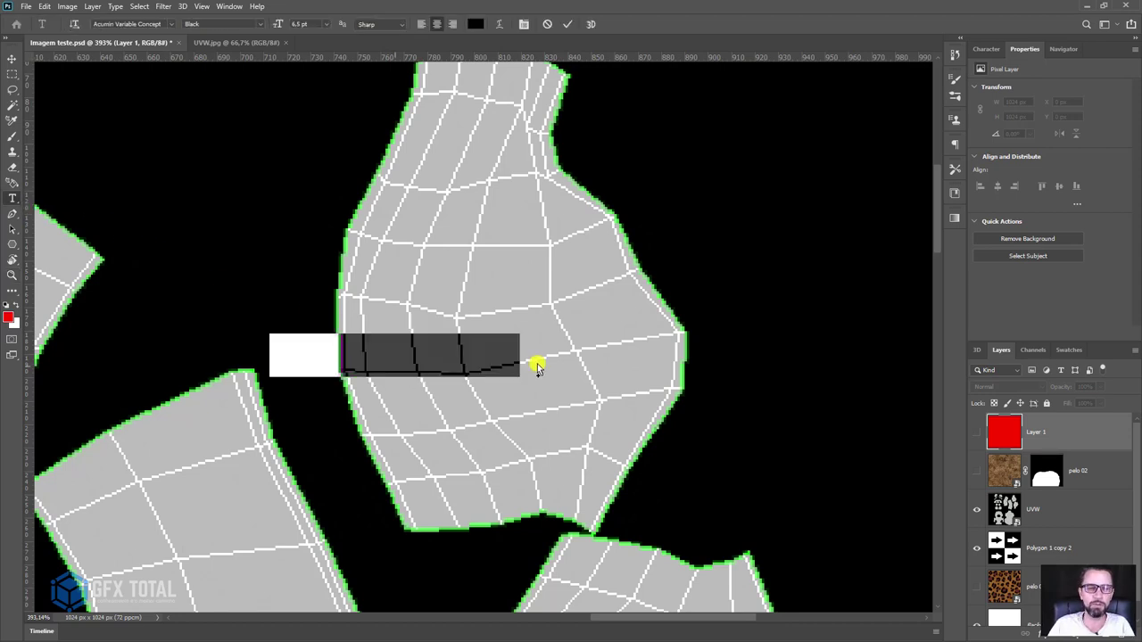
type("GFX")
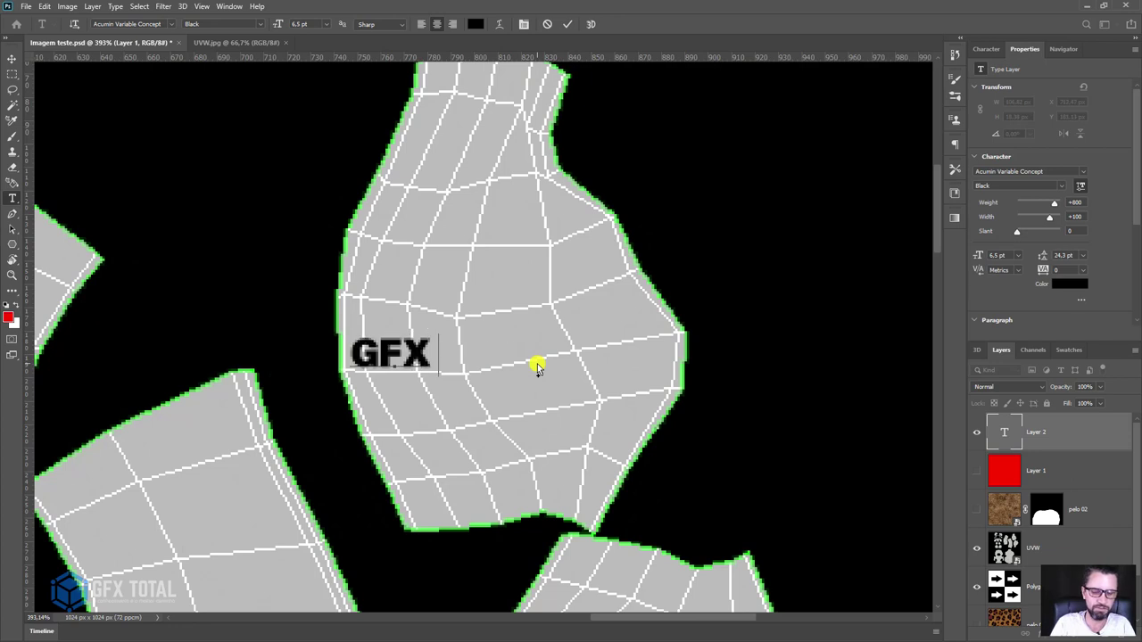
type(" TOTAL")
left_click(12, 58)
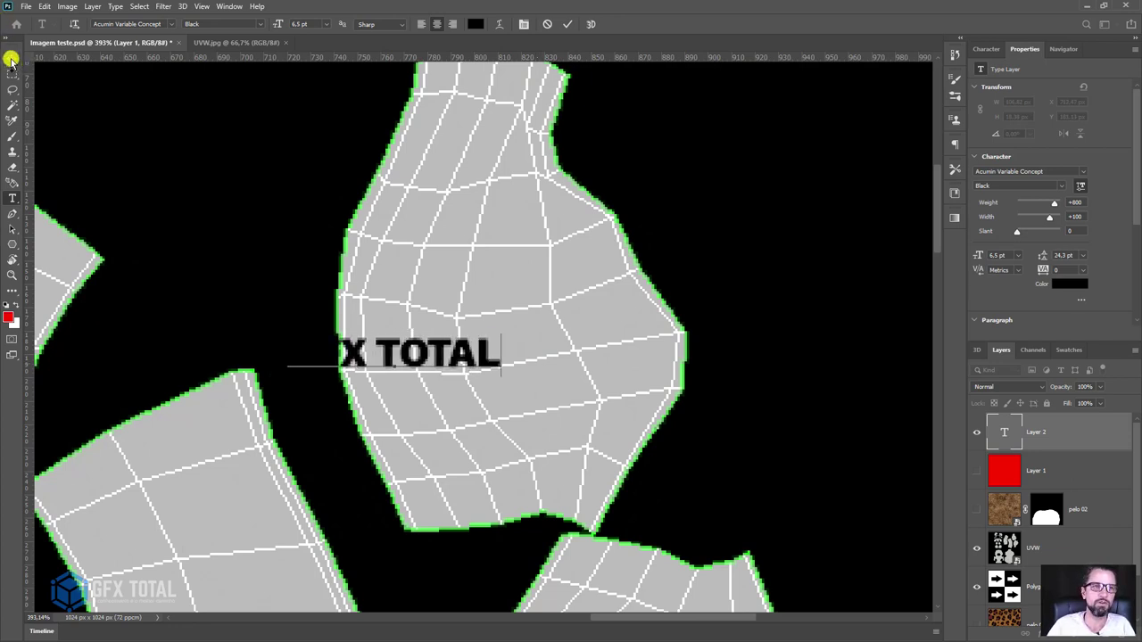
mouse_move(453, 335)
left_mouse_down()
mouse_move(526, 337)
mouse_move(507, 310)
left_mouse_up()
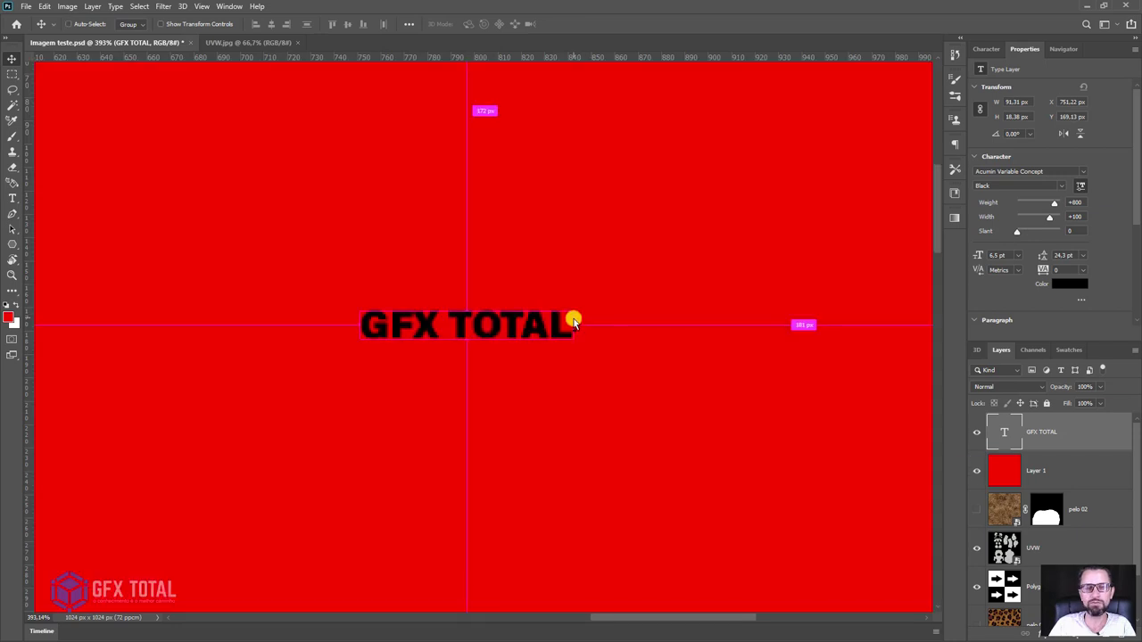
Check the GFX TOTAL lettering on the bear's arm in 3ds Max
key("alt+Tab")
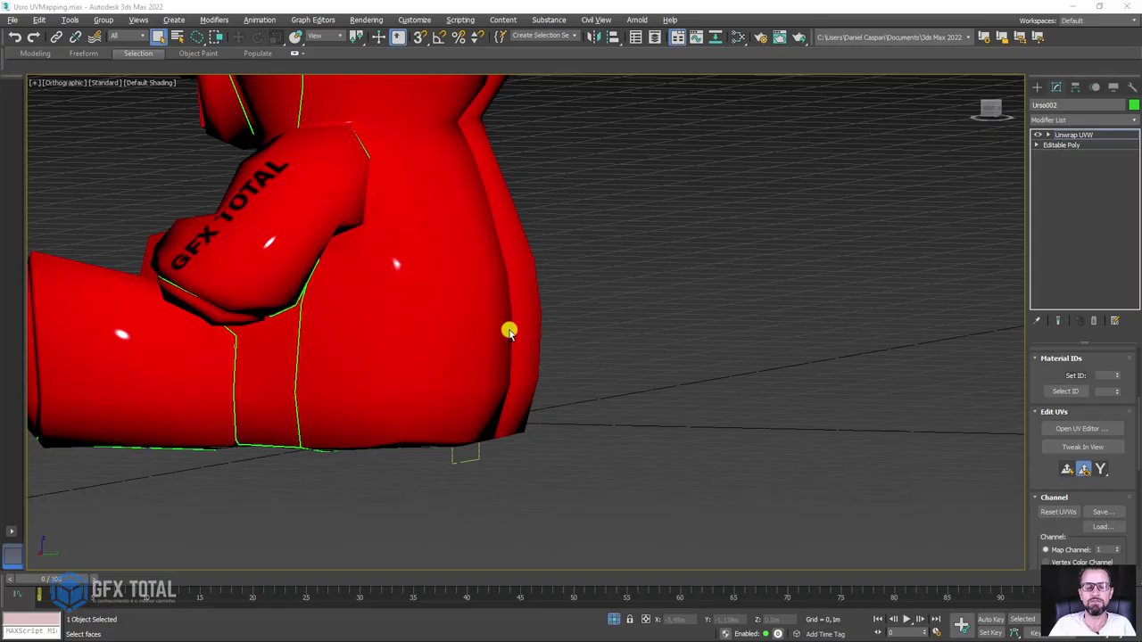
middle_click_drag(463, 276, 454, 283, "alt")
scroll(439, 153, "up", 5)
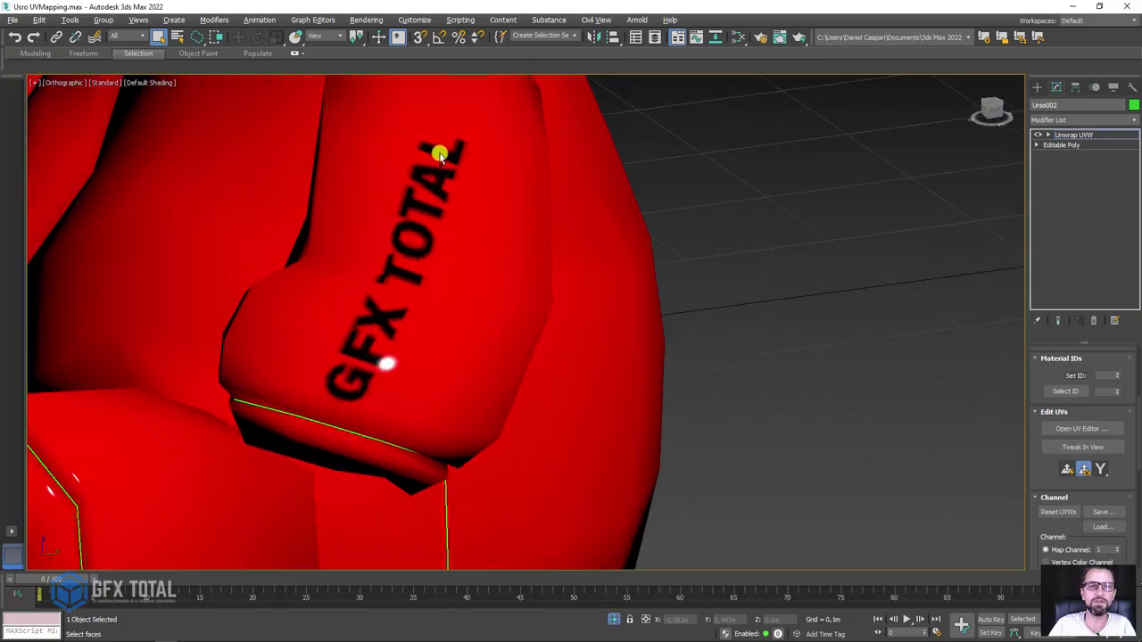
key("alt+Tab")
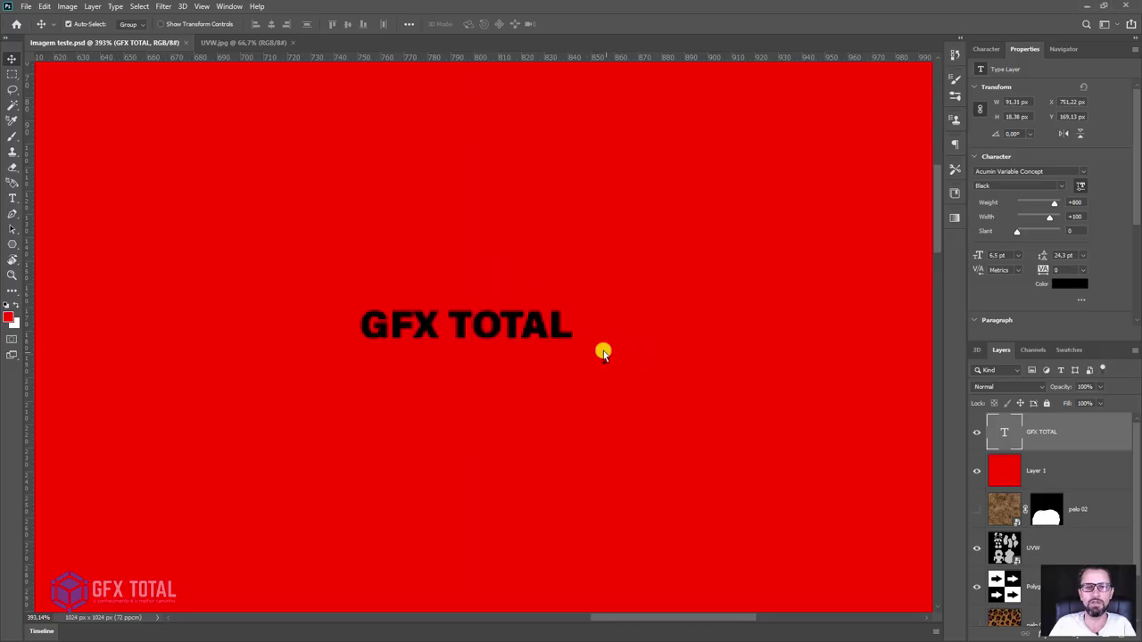
Rotate the GFX TOTAL text to run vertically and shrink it to about 68%
key("ctrl+t")
mouse_move(604, 298)
left_mouse_down()
mouse_move(500, 426)
mouse_move(511, 426)
left_mouse_up()
key("Return")
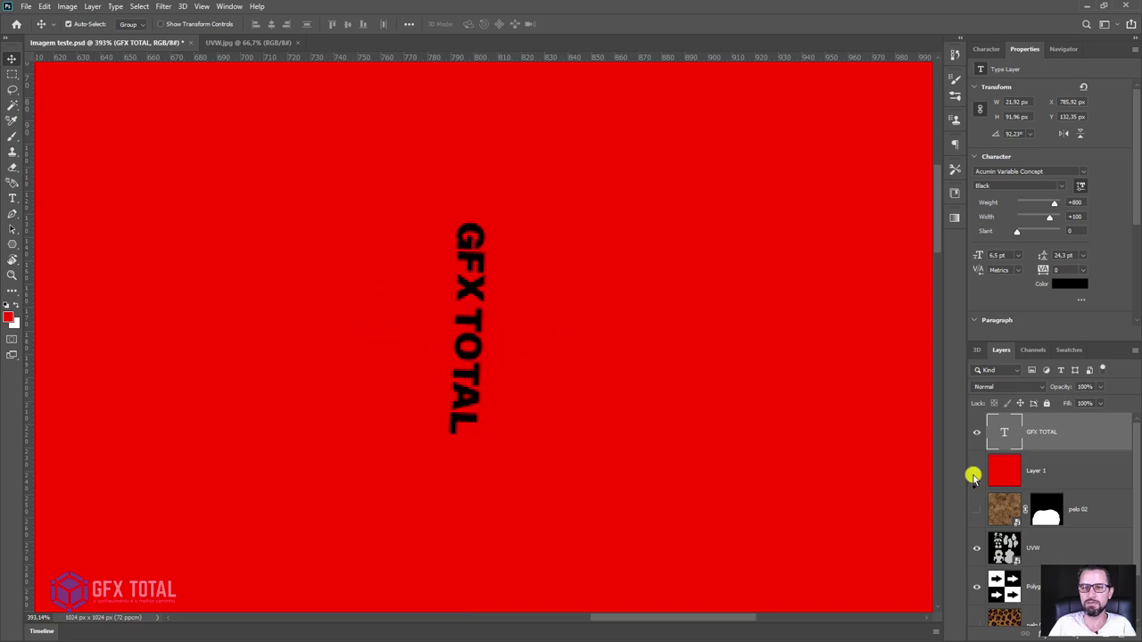
left_click(974, 475)
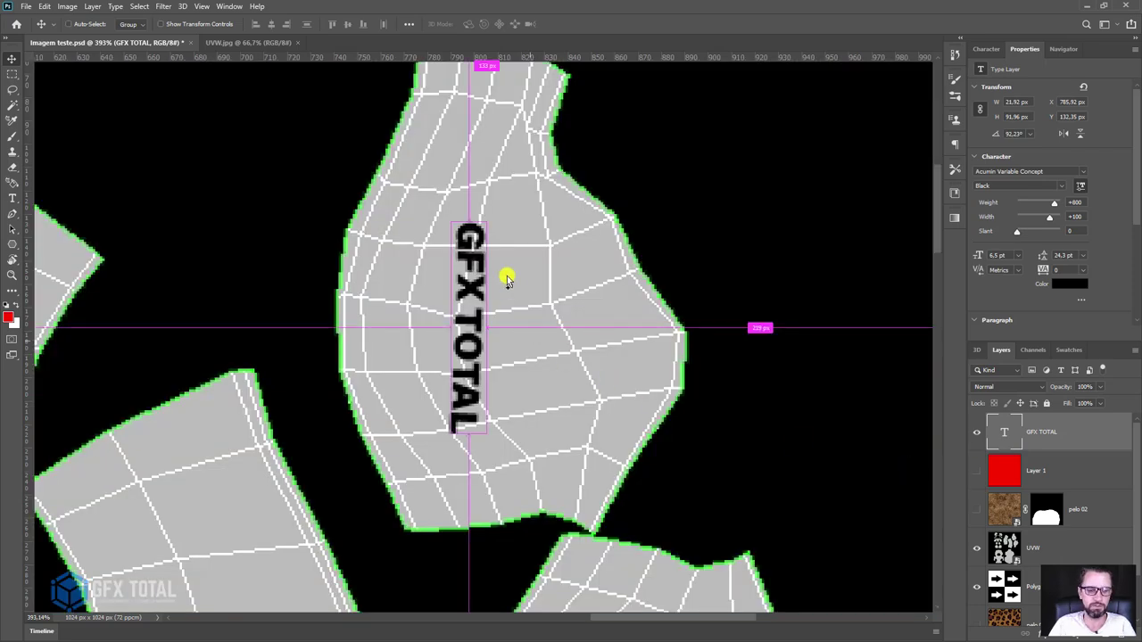
key("ctrl+t")
left_click_drag(495, 224, 485, 295)
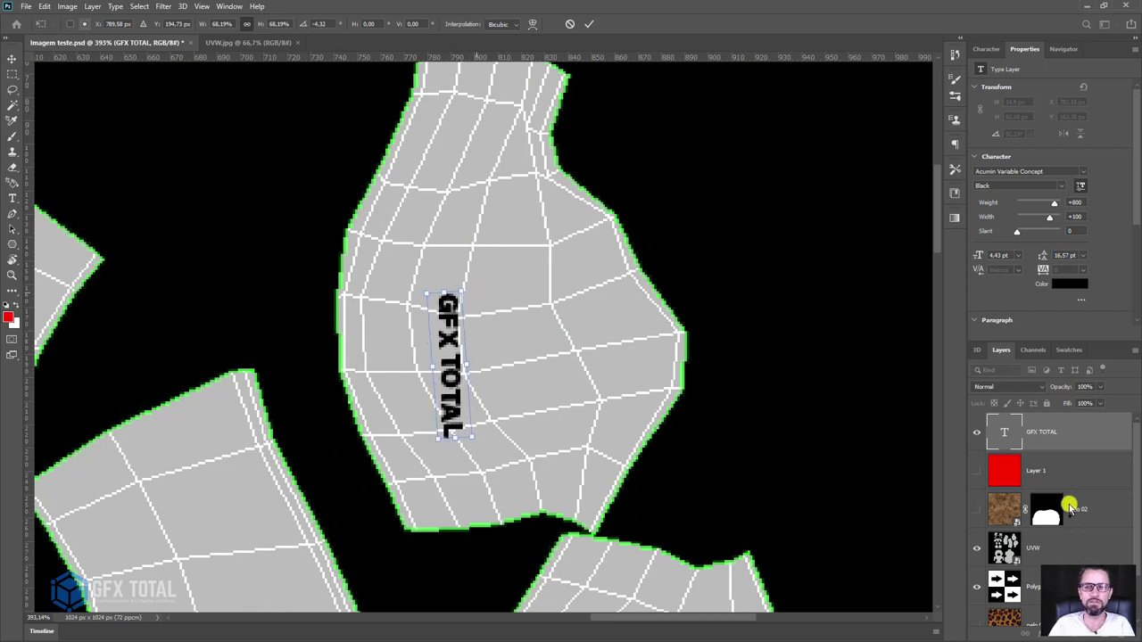
key("Return")
left_click(976, 473)
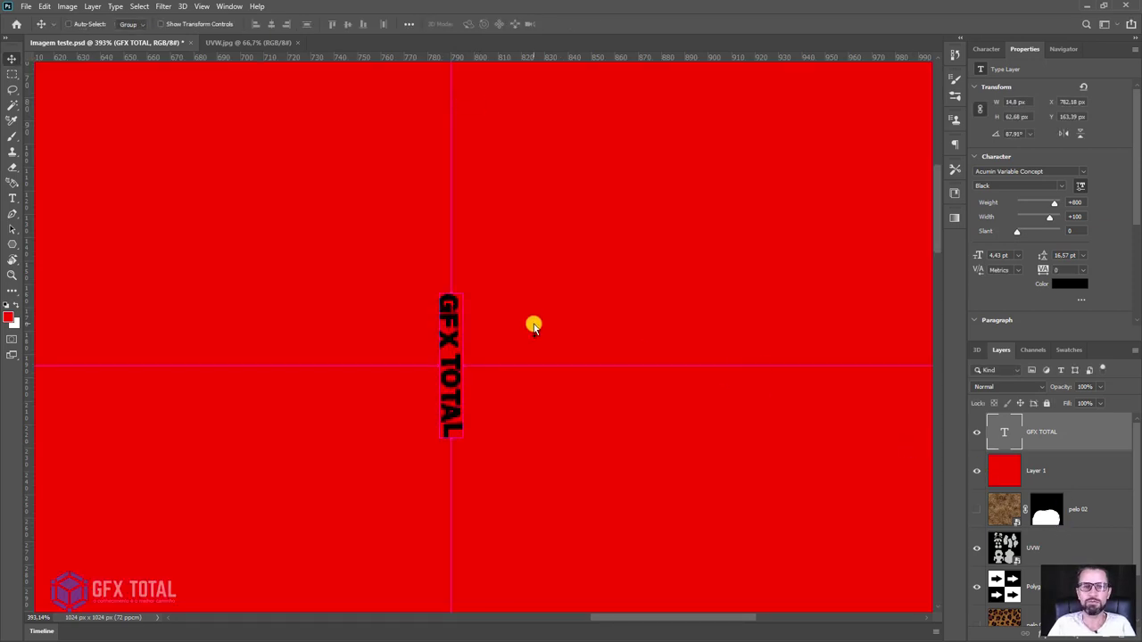
Check the lettering in 3ds Max, then move the text up and right along the arm shell
key("alt+Tab")
middle_click_drag(520, 335, 477, 375, "alt")
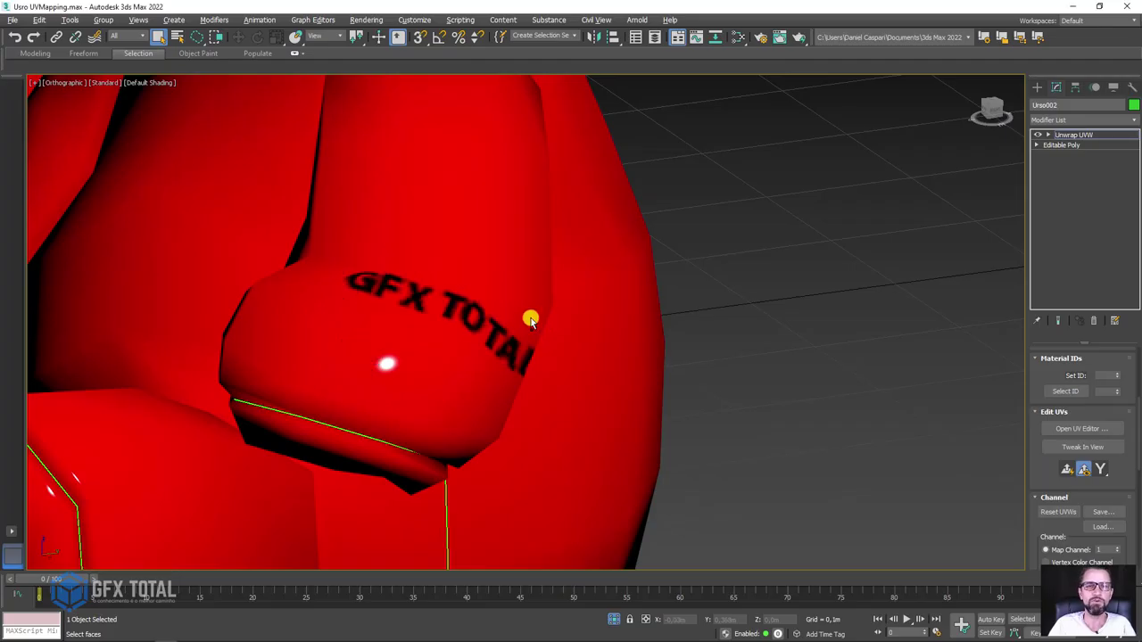
key("alt+Tab")
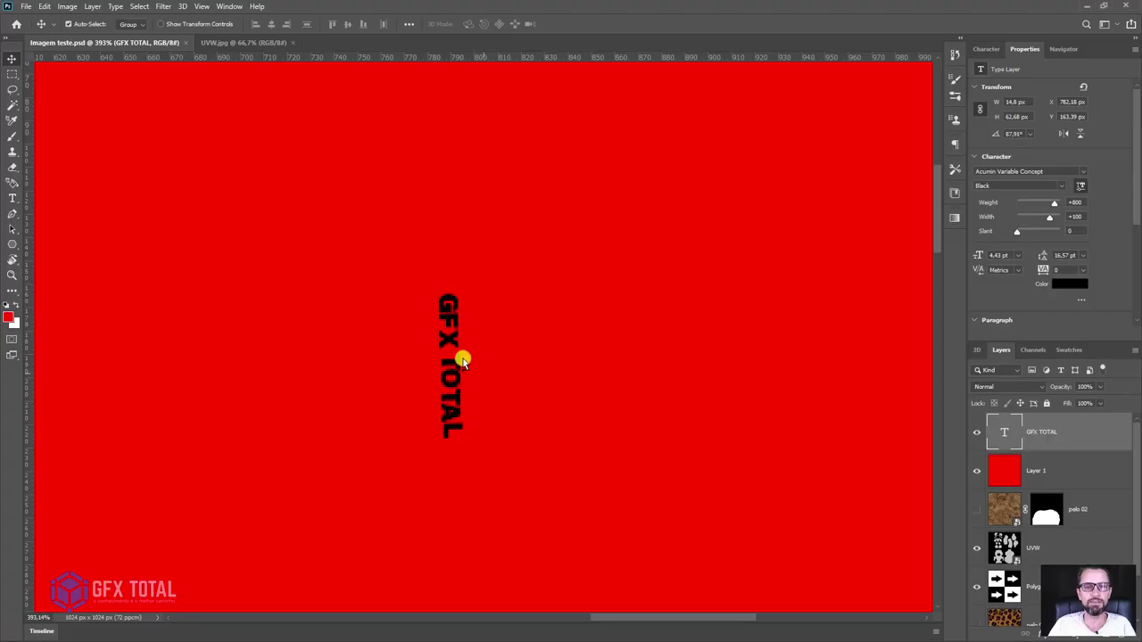
left_click(976, 471)
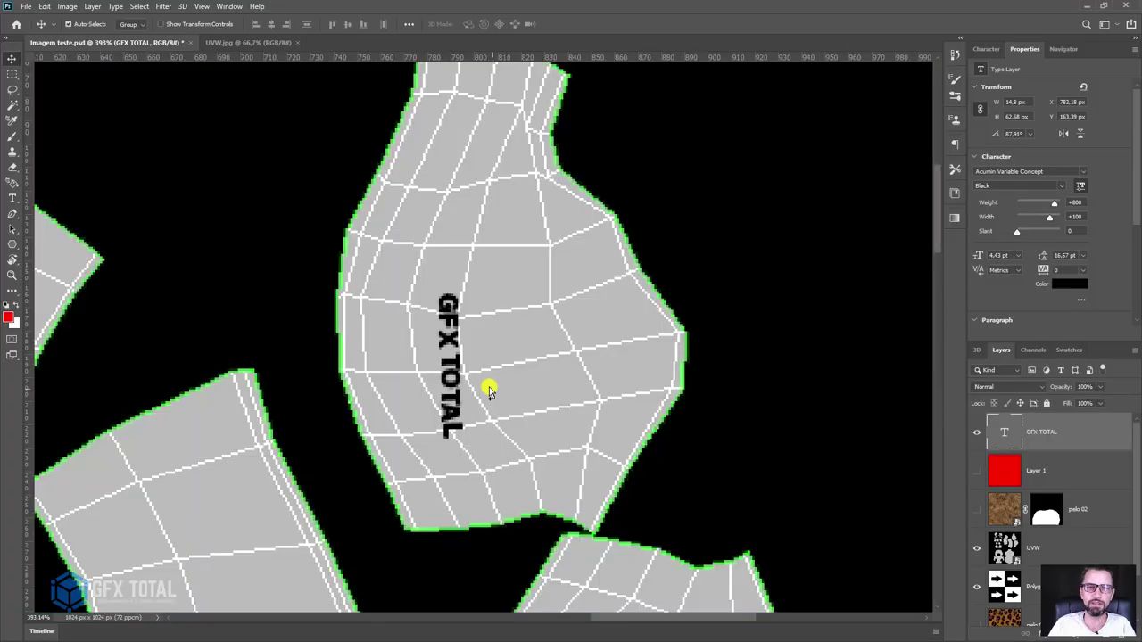
left_click_drag(459, 362, 576, 332)
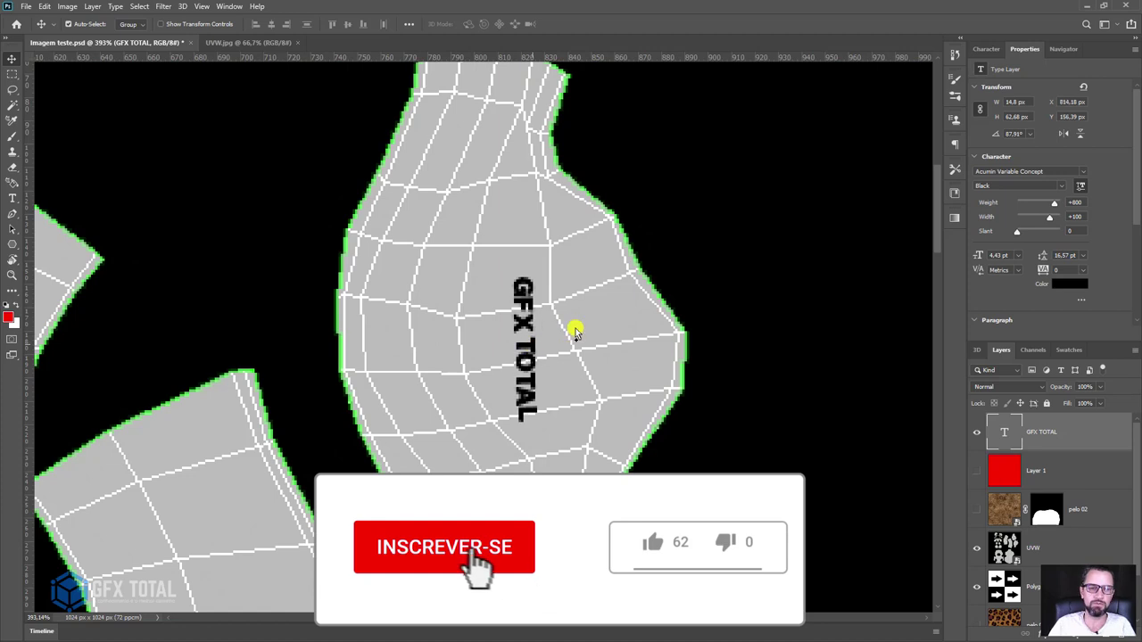
Tilt the text to about 78 degrees and inspect the lettered arm in 3ds Max
key("ctrl+t")
left_click_drag(581, 268, 640, 339)
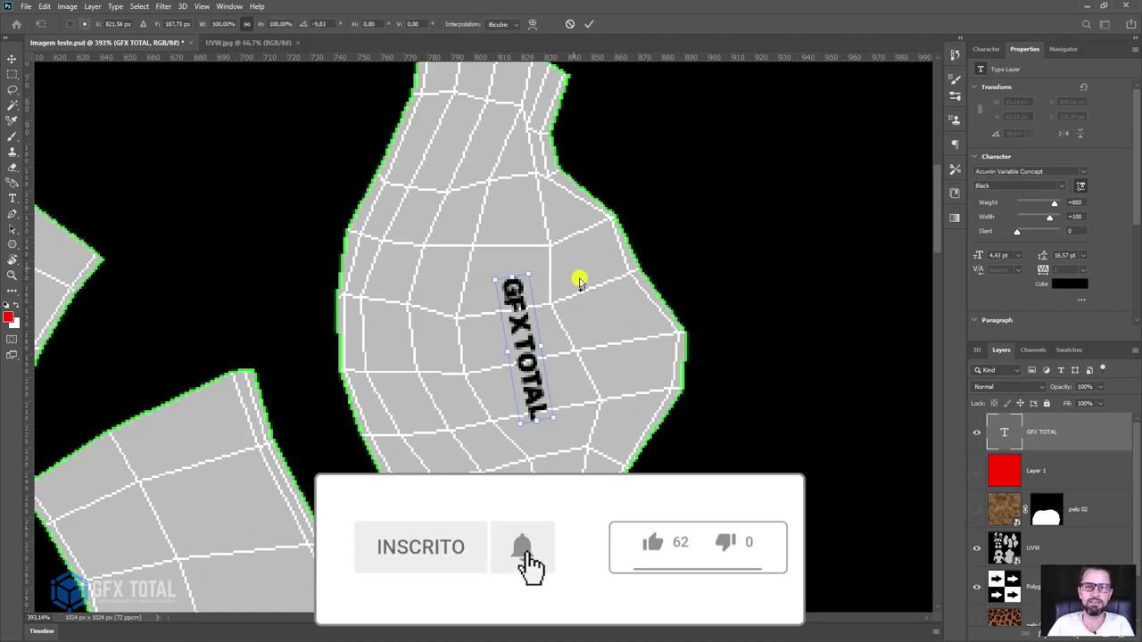
left_click(976, 471)
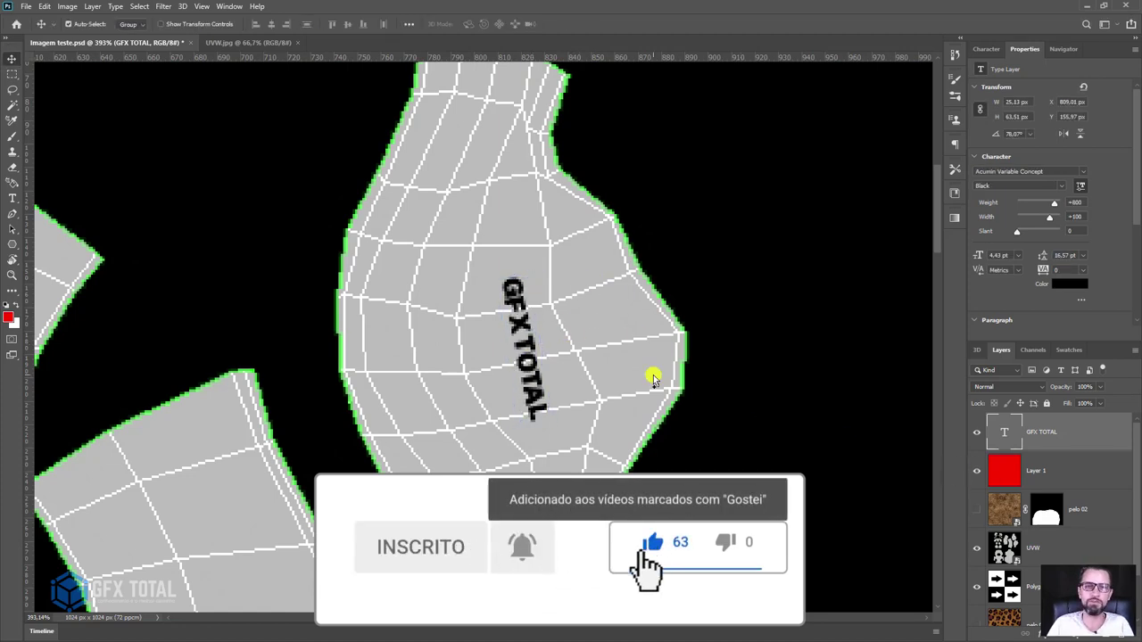
key("Return")
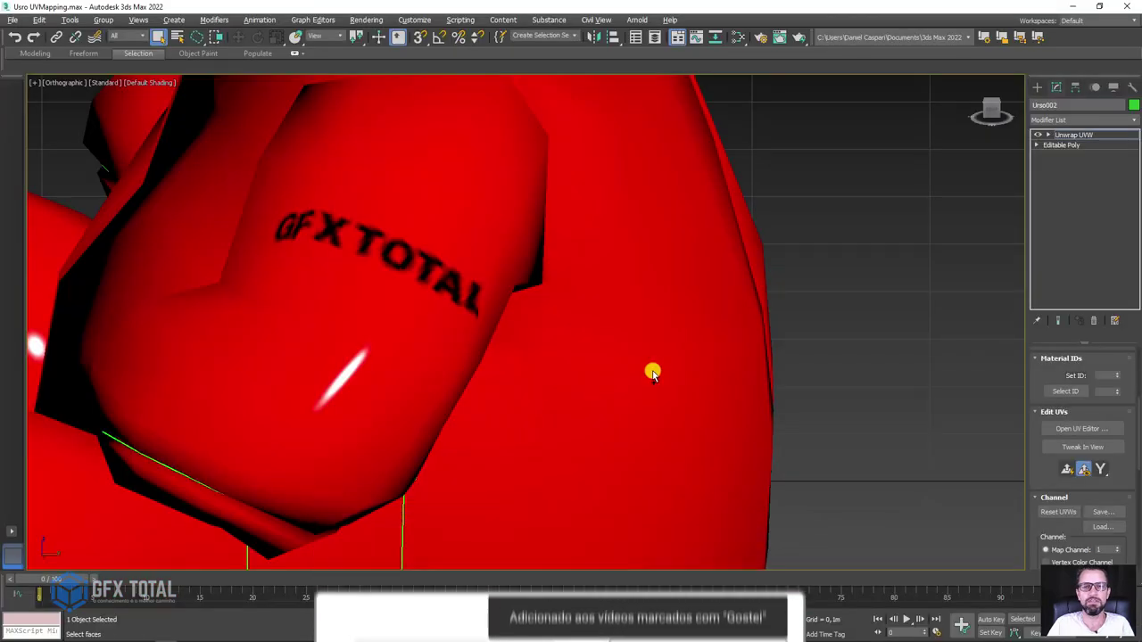
mouse_move(653, 370)
middle_mouse_down("alt")
mouse_move(434, 365)
mouse_move(505, 365)
mouse_move(458, 359)
mouse_move(372, 274)
middle_mouse_up("alt")
scroll(372, 273, "down", 4)
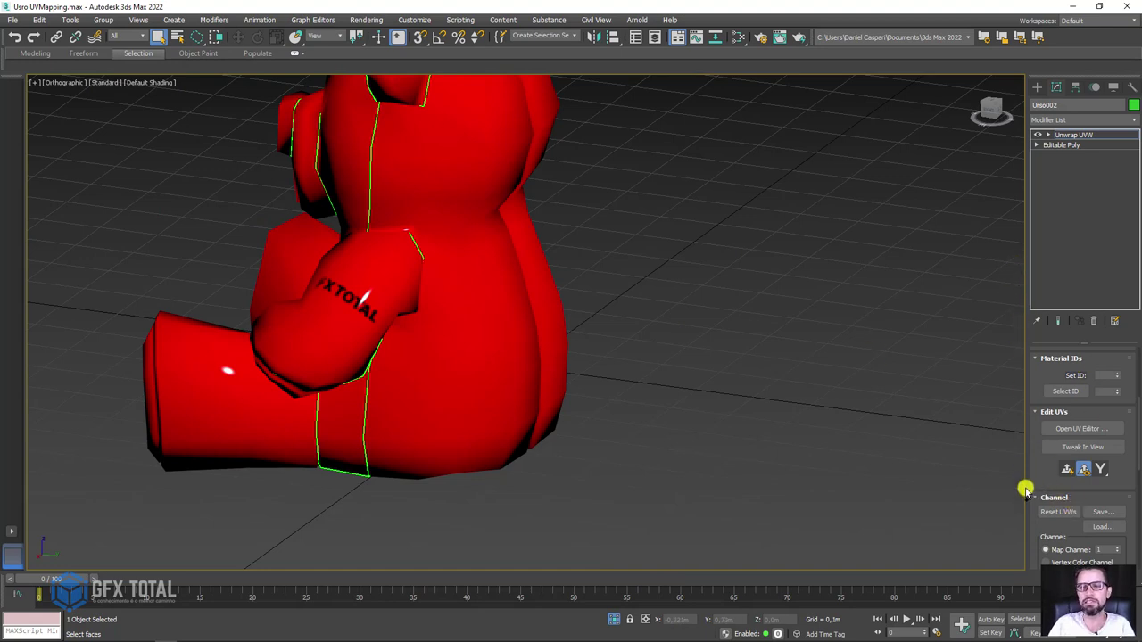
Add TurboSmooth to the bear and view it from the front with edged faces on
left_click_drag(1032, 481, 1027, 343)
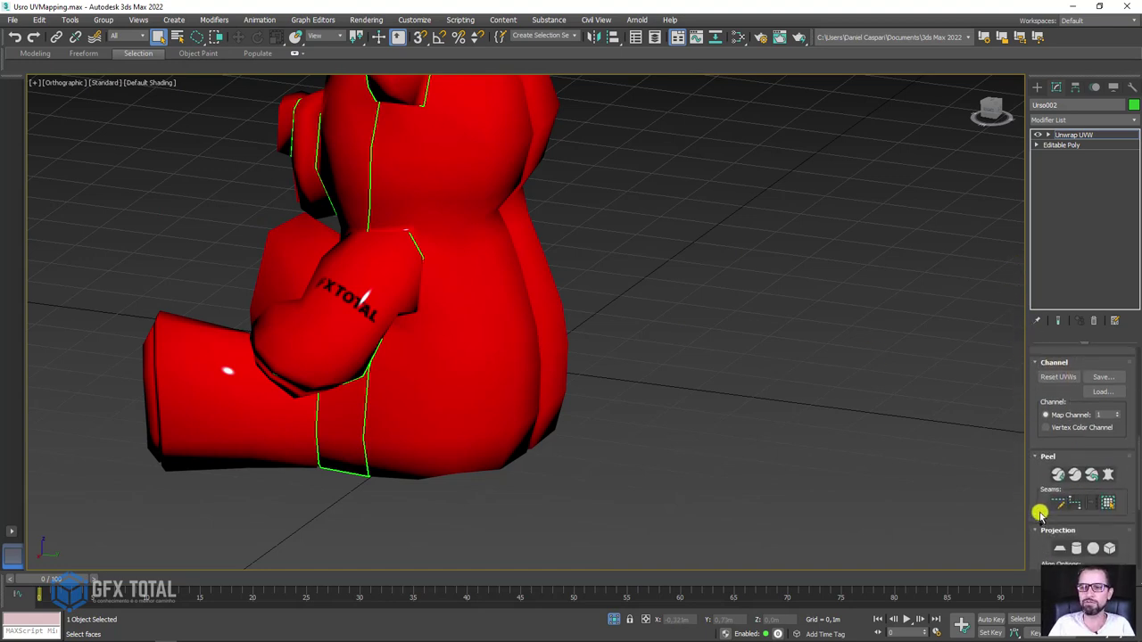
left_click_drag(1031, 548, 1020, 386)
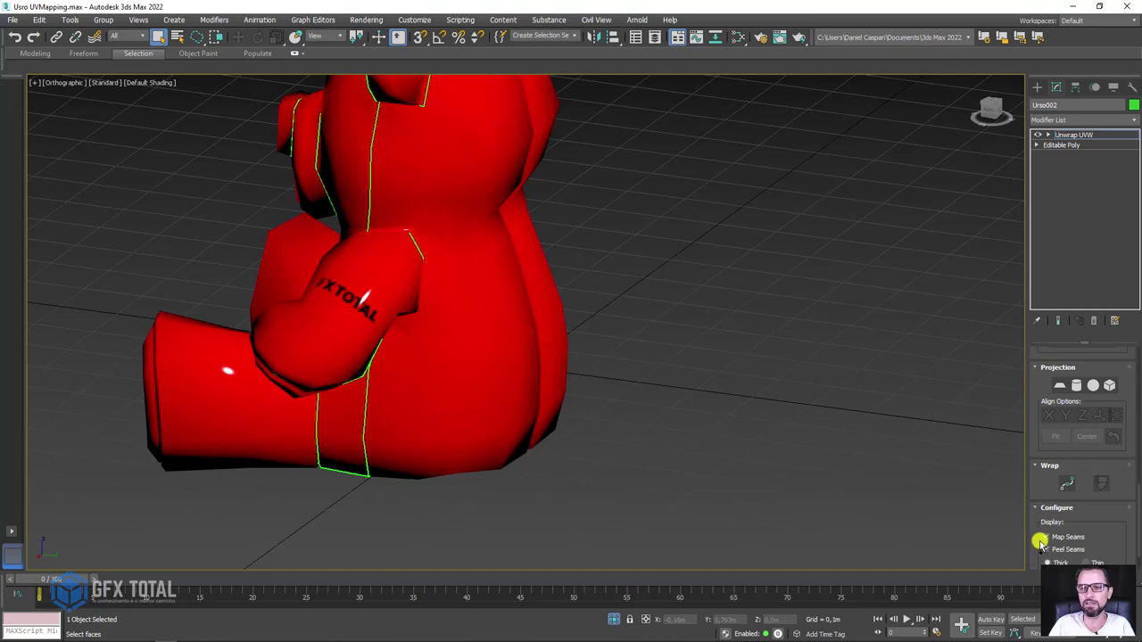
mouse_move(543, 356)
middle_mouse_down("alt")
mouse_move(698, 365)
mouse_move(836, 402)
mouse_move(803, 401)
mouse_move(855, 434)
middle_mouse_up("alt")
key("F4")
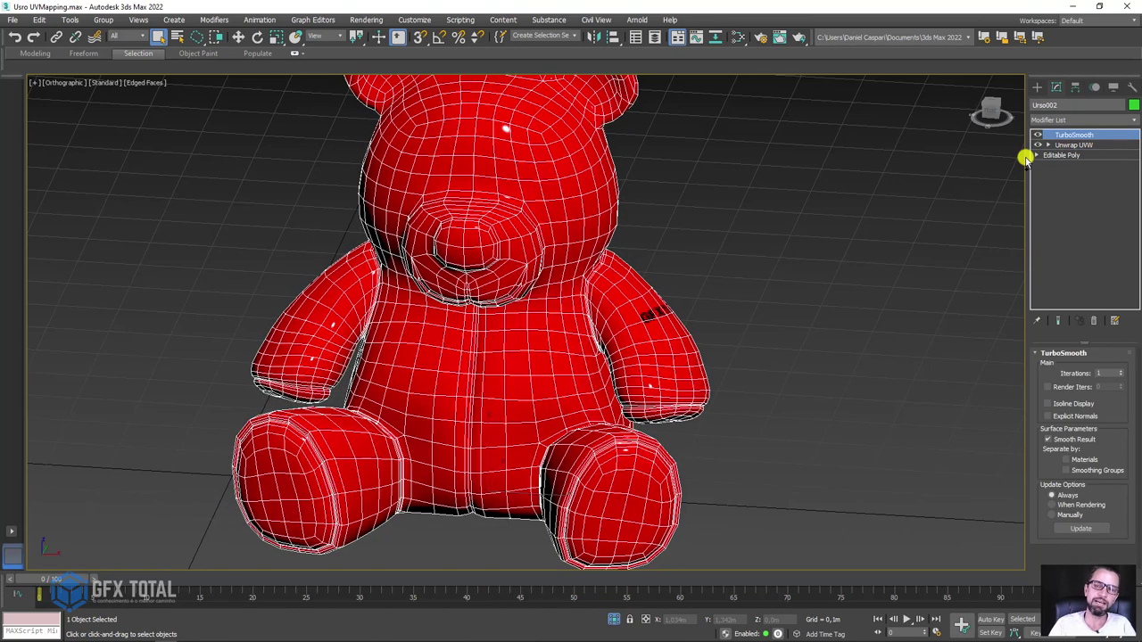
Switch to perspective, orbit to a frontal view, and turn off the edge overlay
middle_click_drag(782, 275, 742, 273, "alt")
scroll(740, 273, "down", 2)
scroll(739, 274, "down", 1)
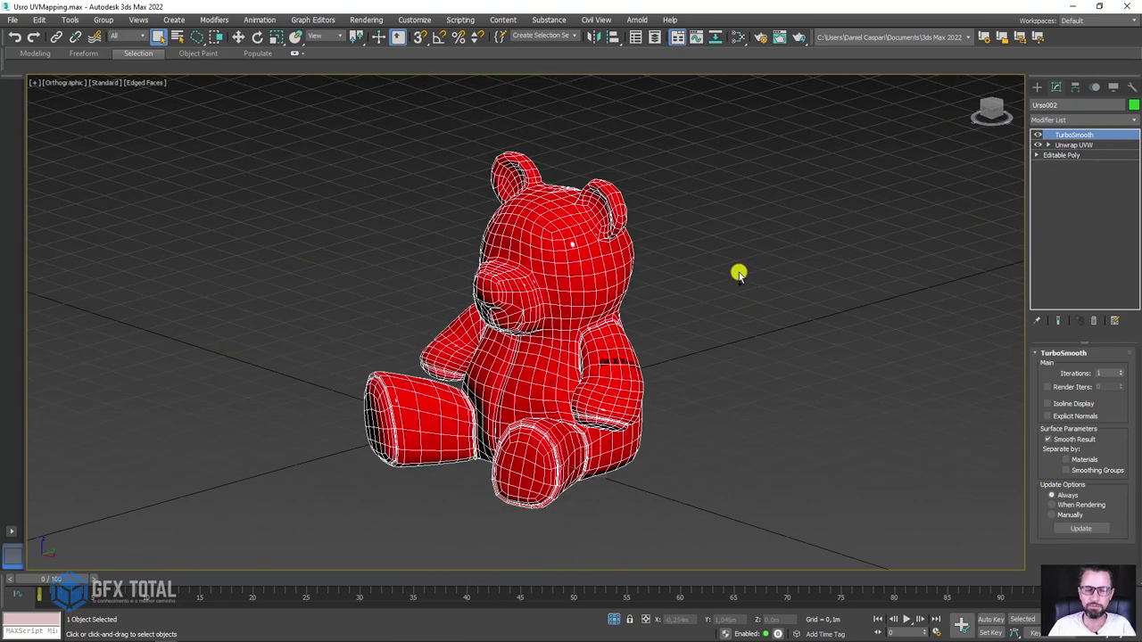
key("p")
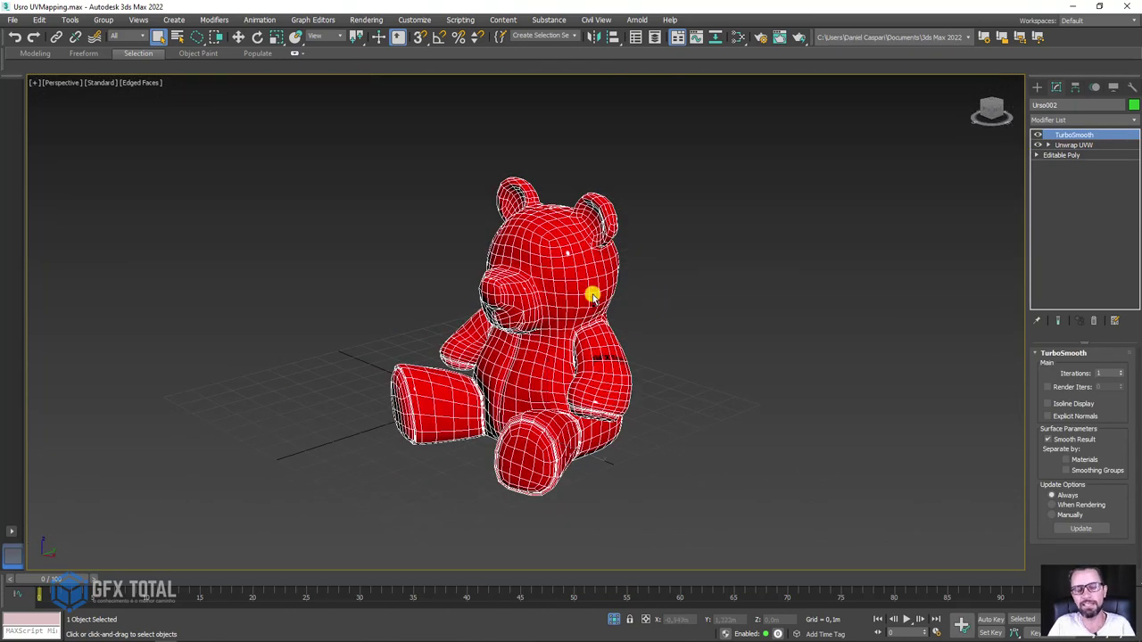
scroll(592, 296, "up", 2)
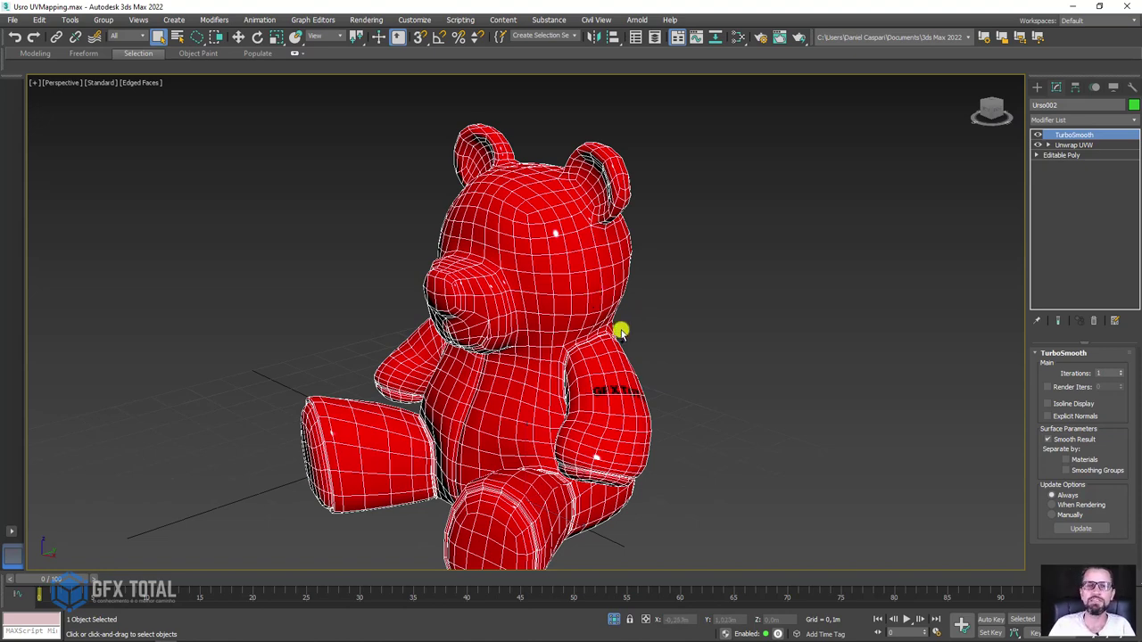
mouse_move(620, 332)
middle_mouse_down("alt")
mouse_move(612, 298)
mouse_move(629, 296)
middle_mouse_up("alt")
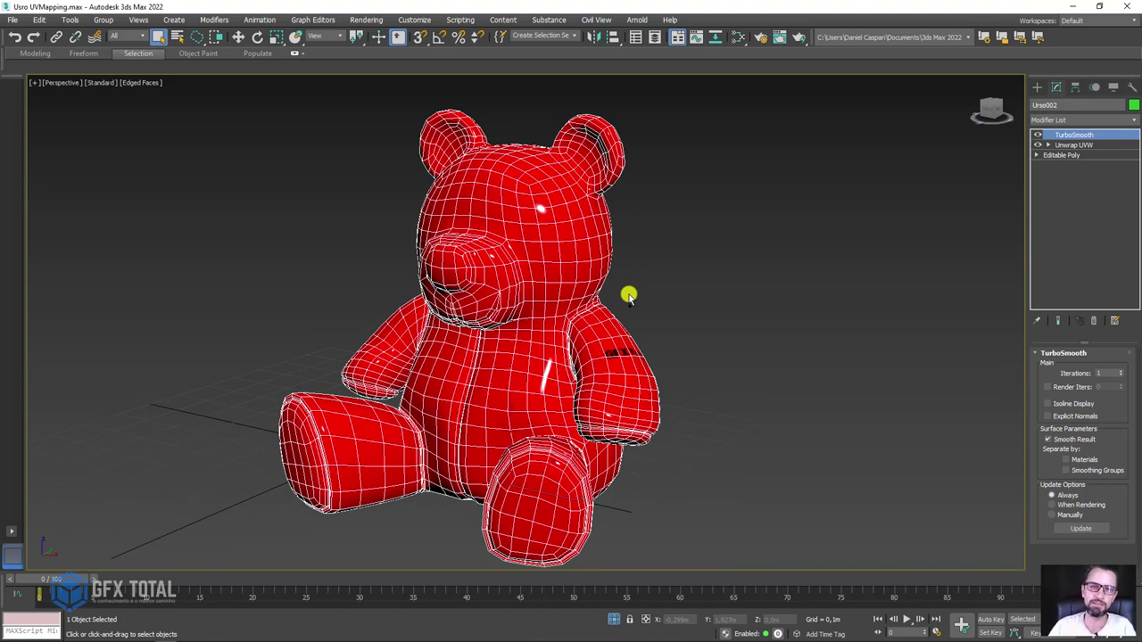
key("F4")
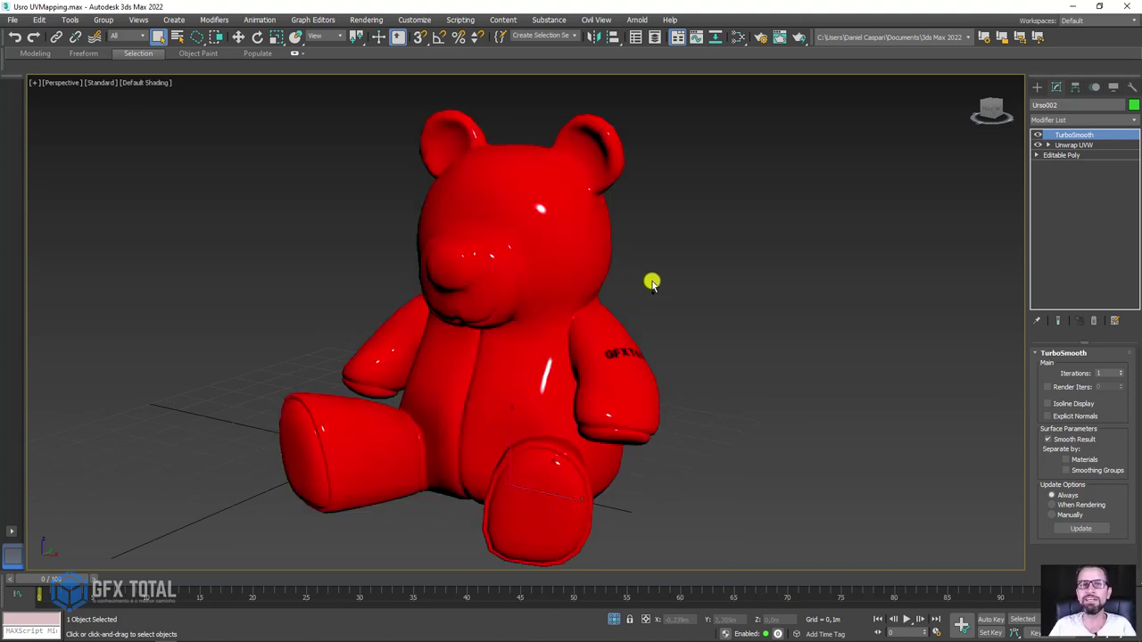
middle_click_drag(652, 283, 627, 280, "alt")
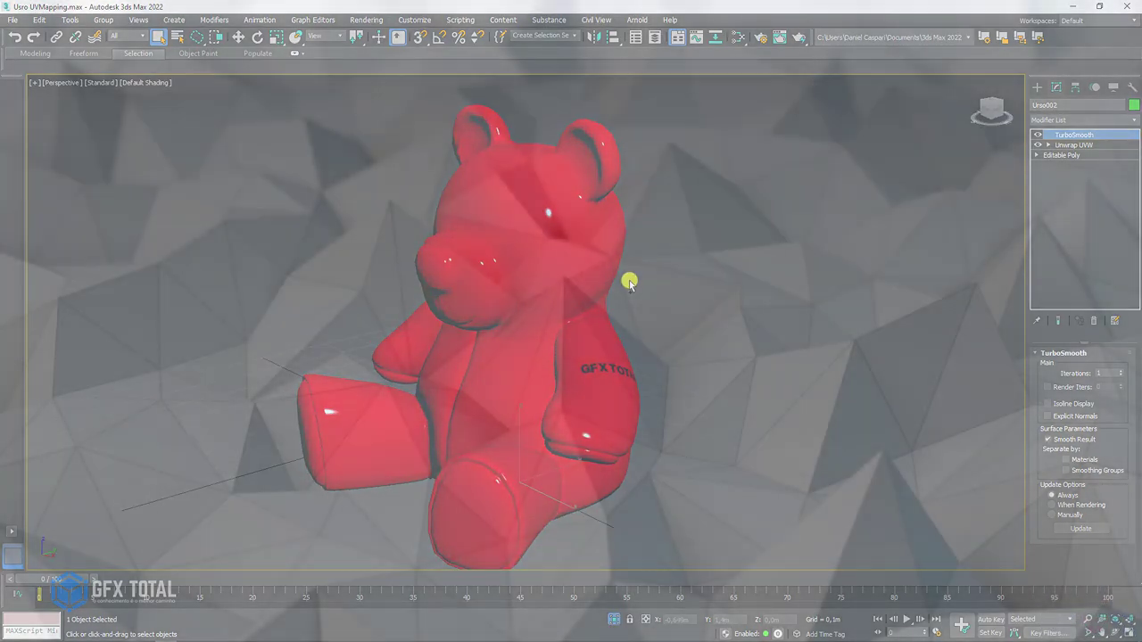